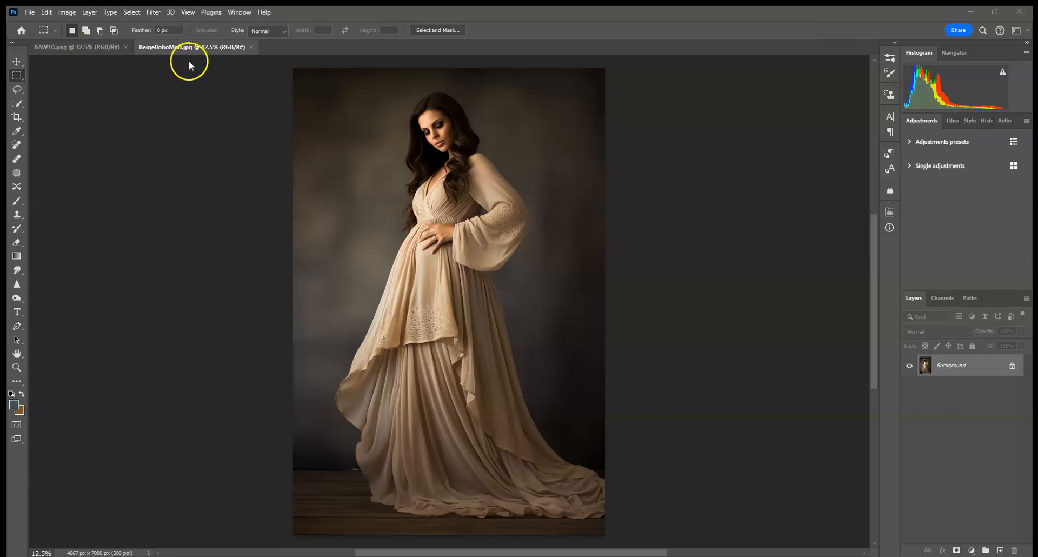
Select the woman as the subject in the BeigeBohoMod.jpg image using the Quick Selection tool
left_click(92, 47)
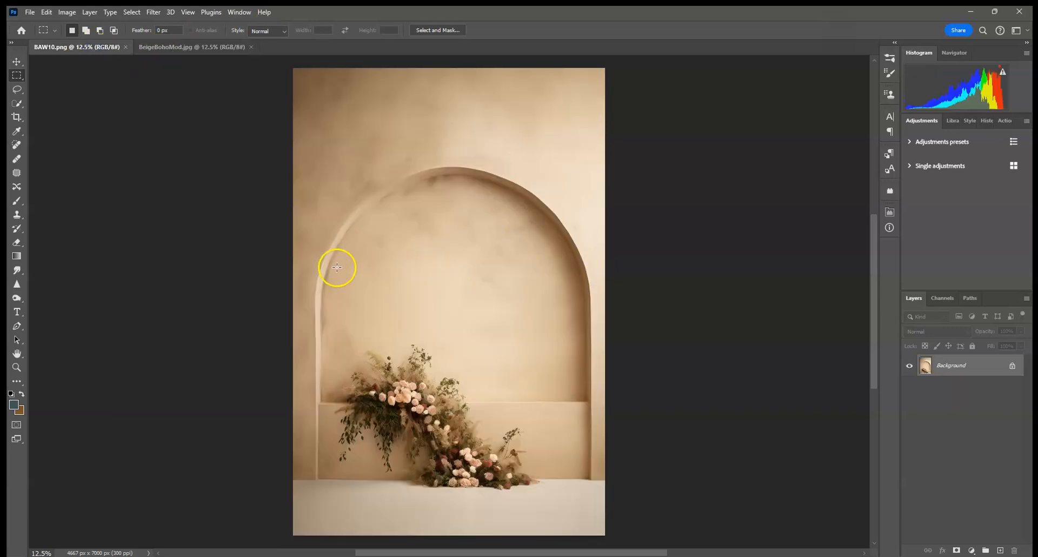
left_click(187, 47)
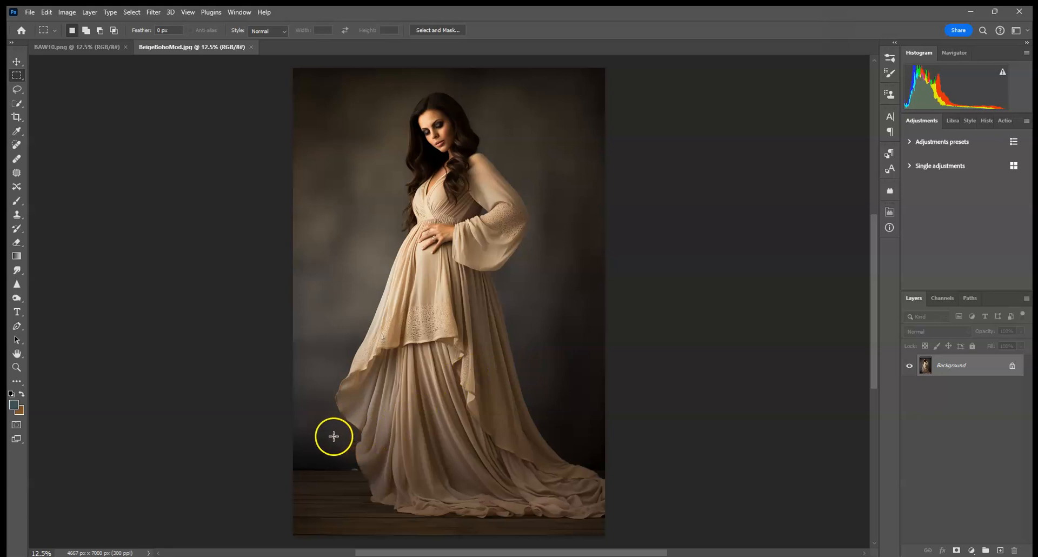
left_click(73, 48)
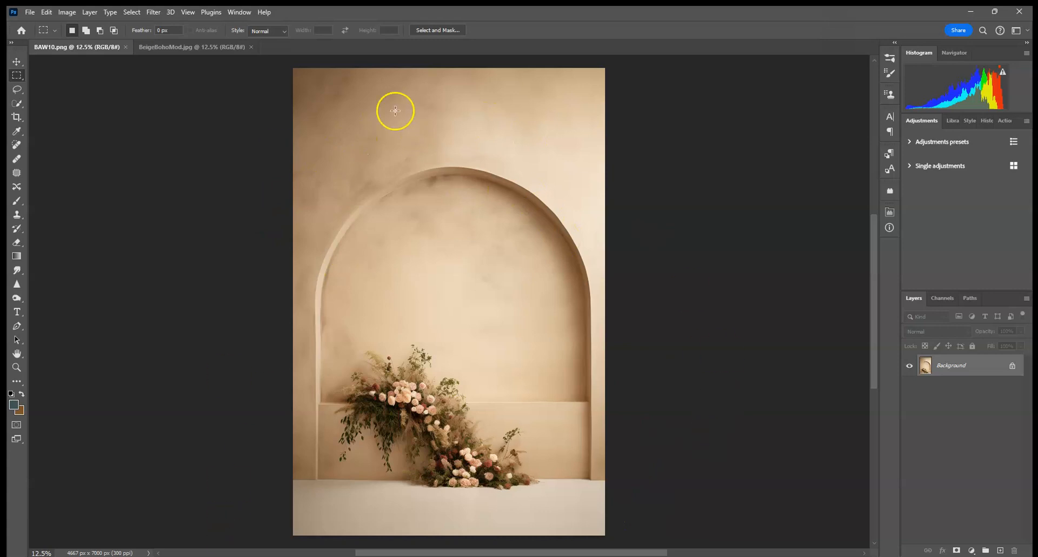
left_click(191, 47)
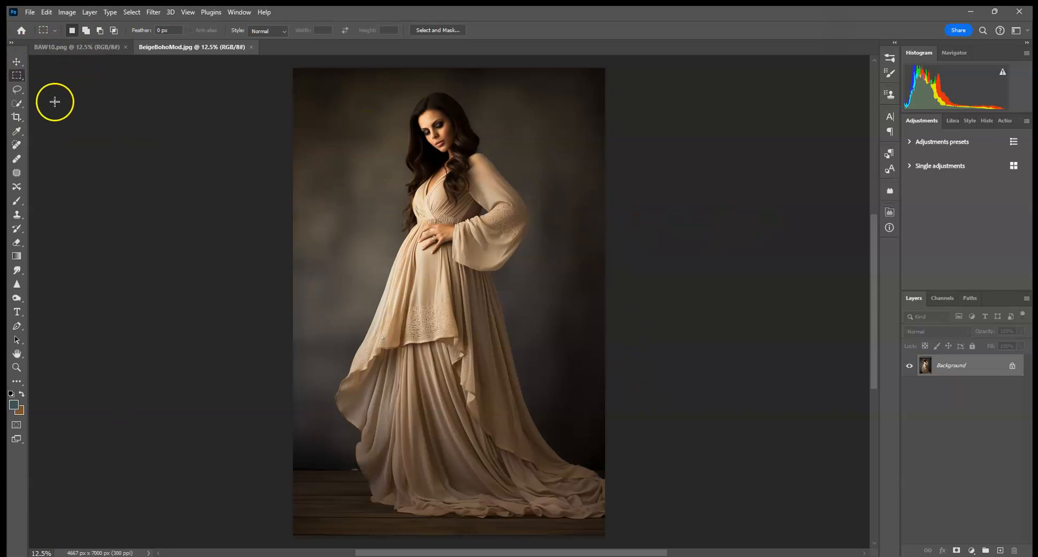
left_click(17, 103)
left_click(316, 31)
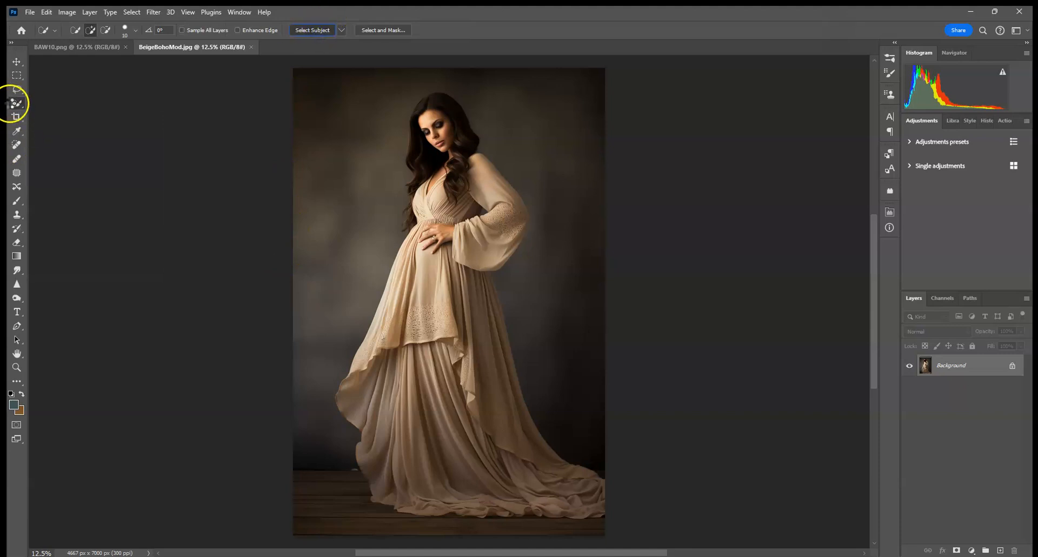
left_click(313, 29)
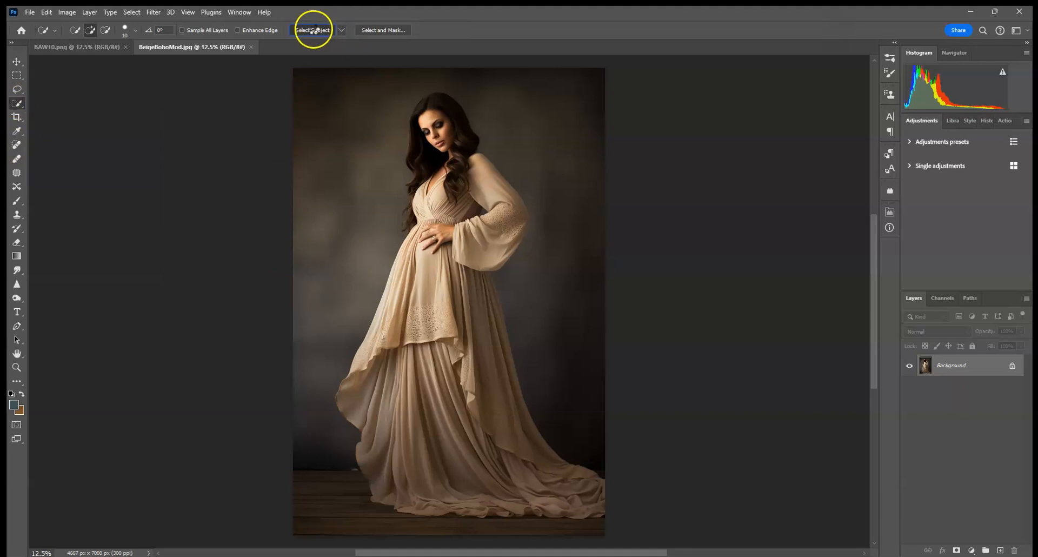
Show the Contextual Task Bar and hide it again
left_click(239, 13)
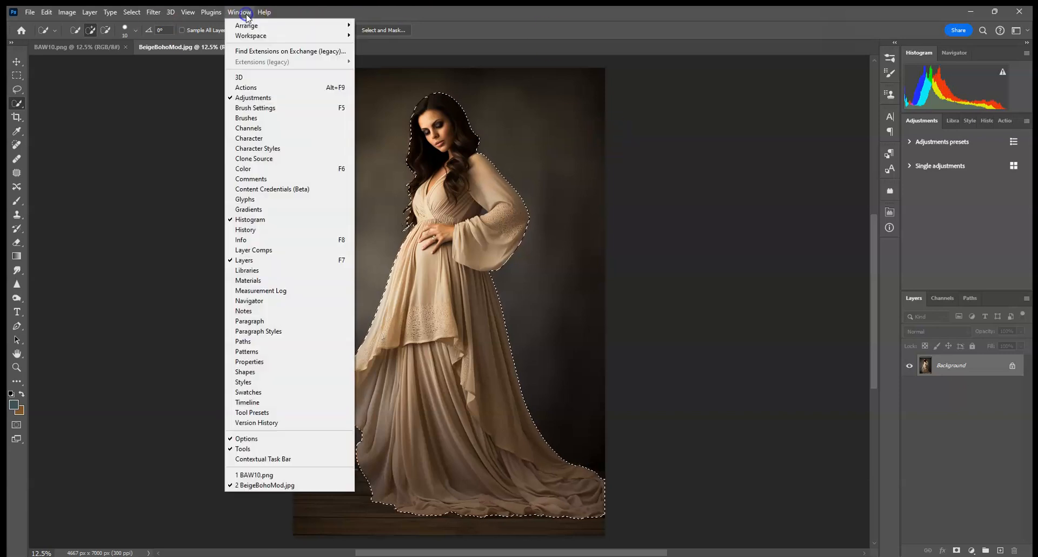
left_click(291, 459)
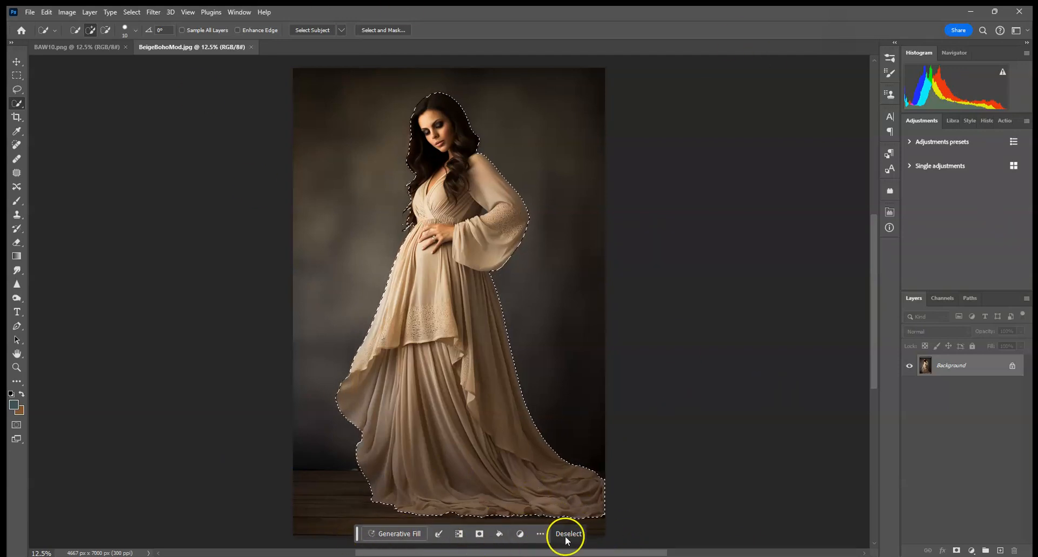
left_click(540, 534)
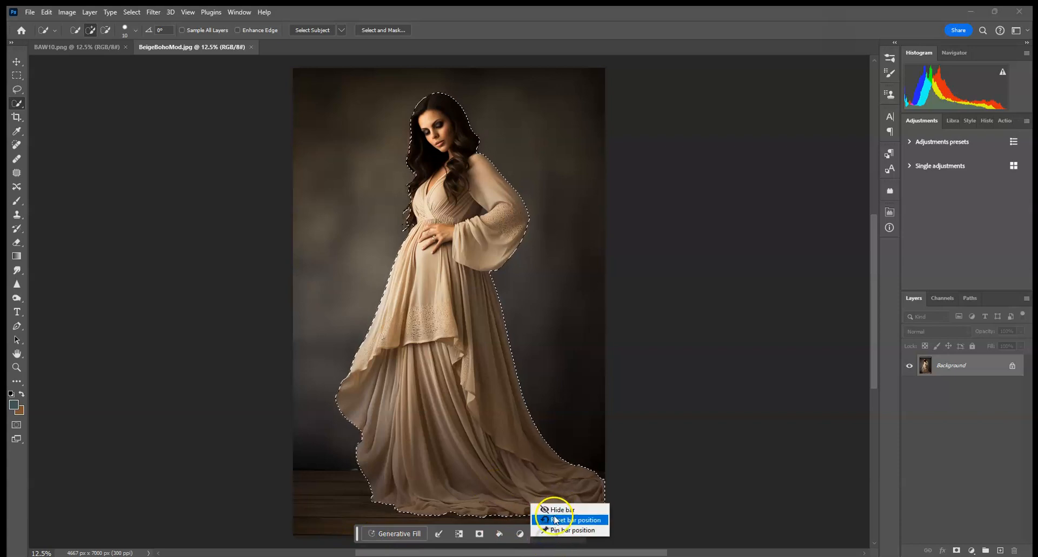
left_click(562, 513)
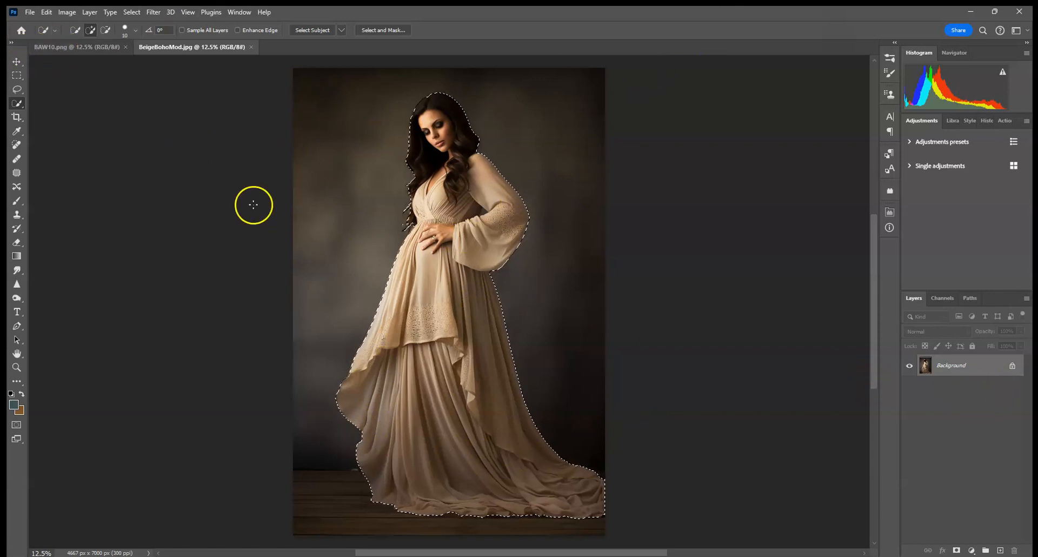
Switch between the two open documents to compare them
left_click(85, 48)
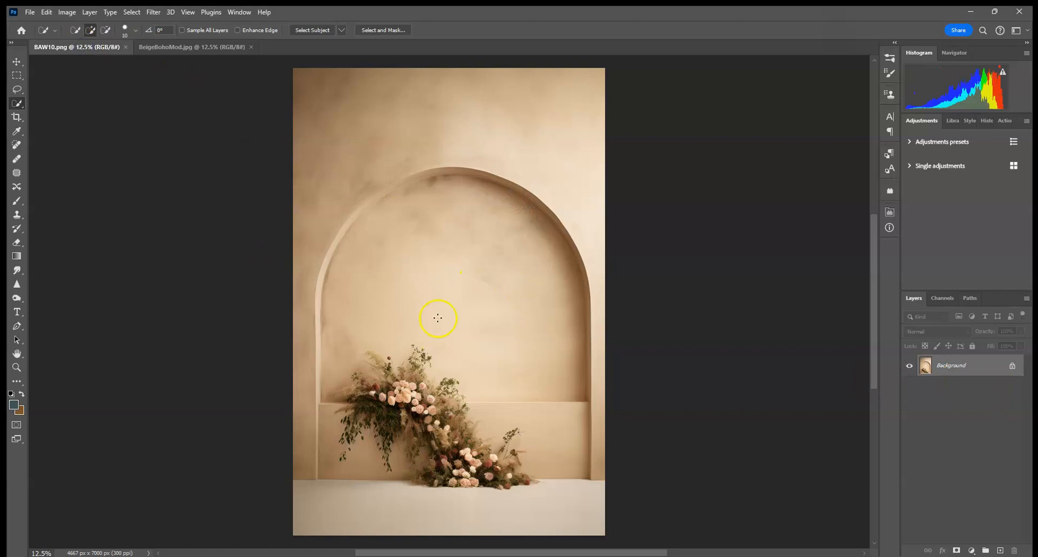
left_click(181, 47)
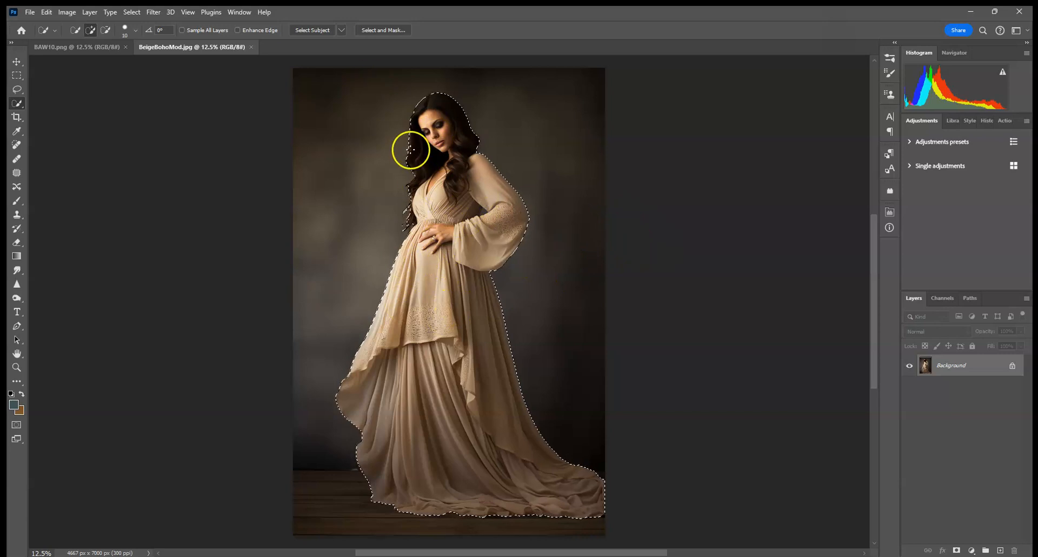
left_click(75, 47)
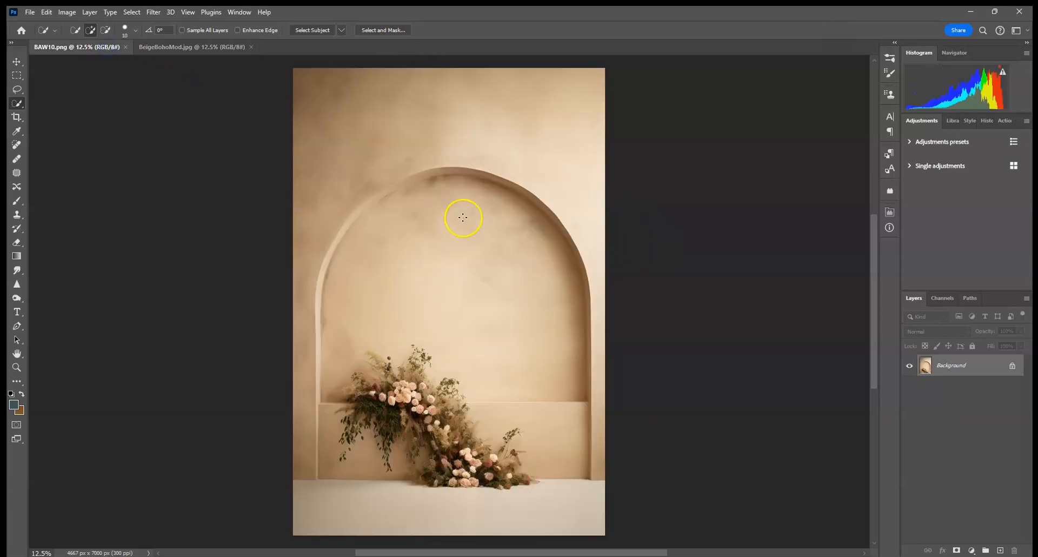
left_click(179, 54)
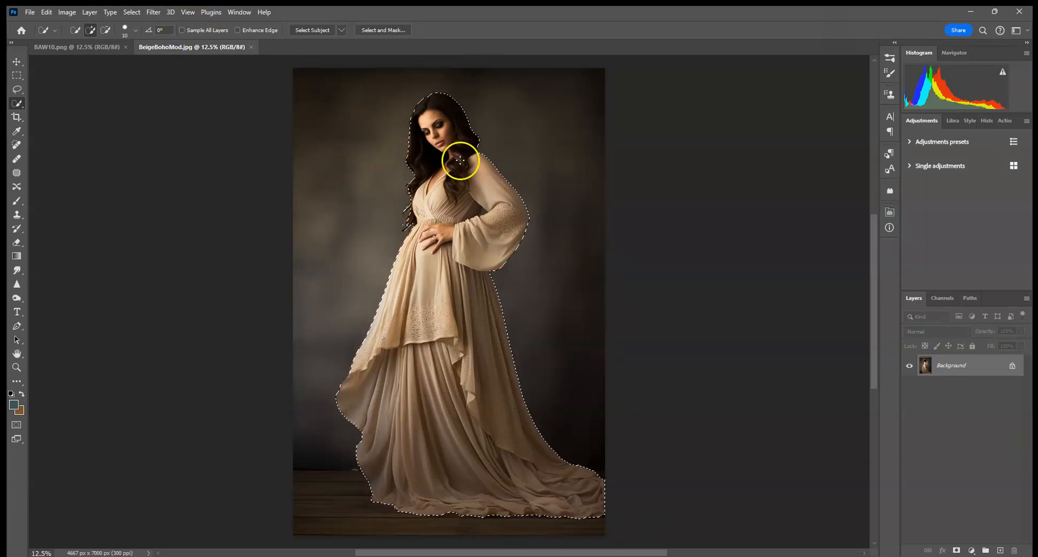
left_click(76, 47)
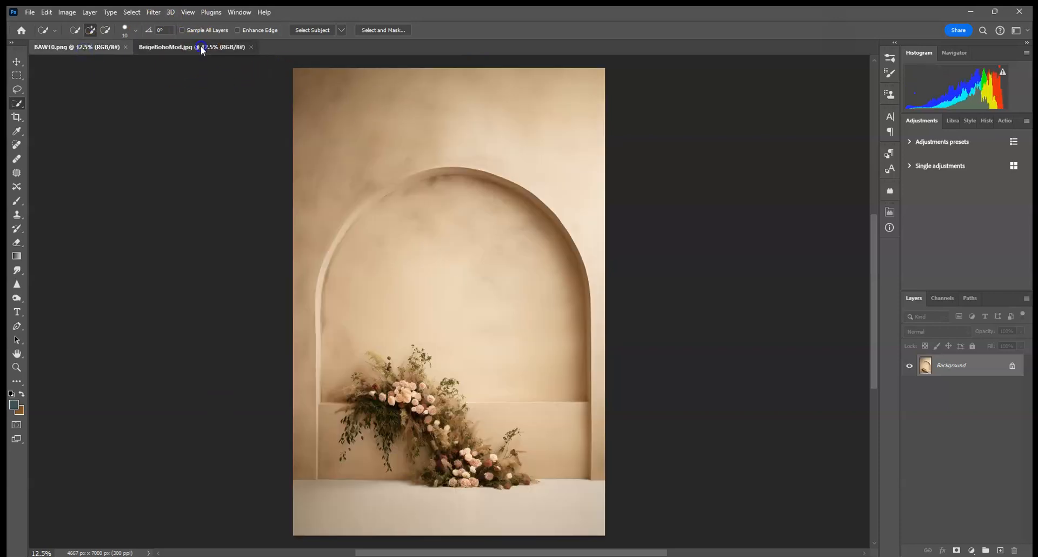
left_click(201, 48)
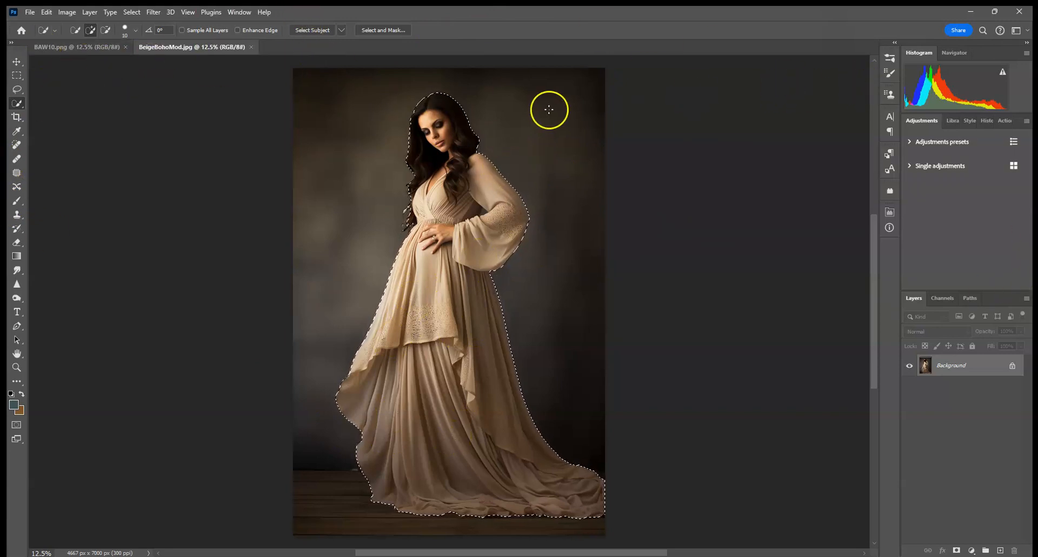
Copy the selected woman from BeigeBohoMod.jpg and paste her into BAW10.png as a new layer
left_click(61, 50)
left_click(45, 12)
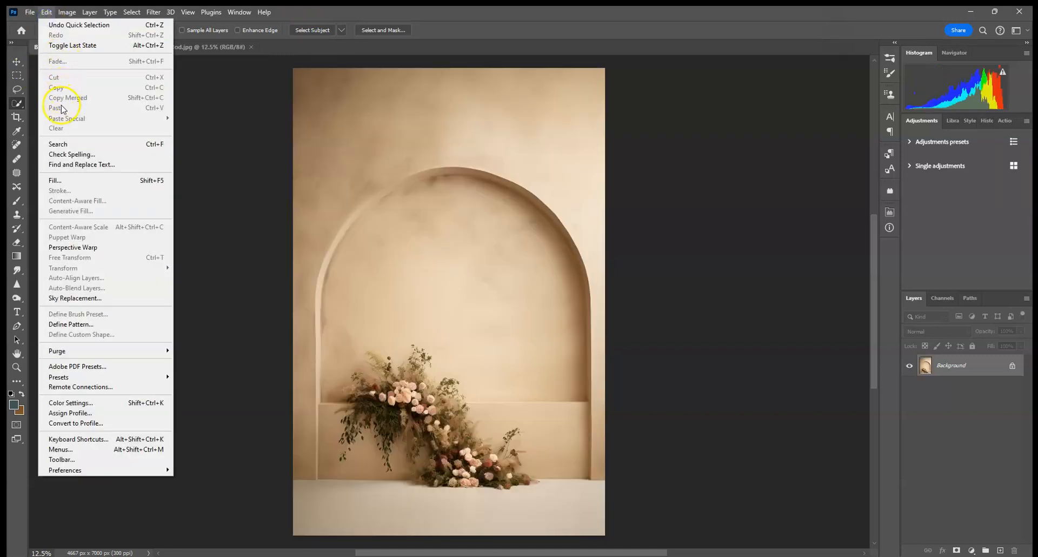
left_click(196, 47)
left_click(46, 11)
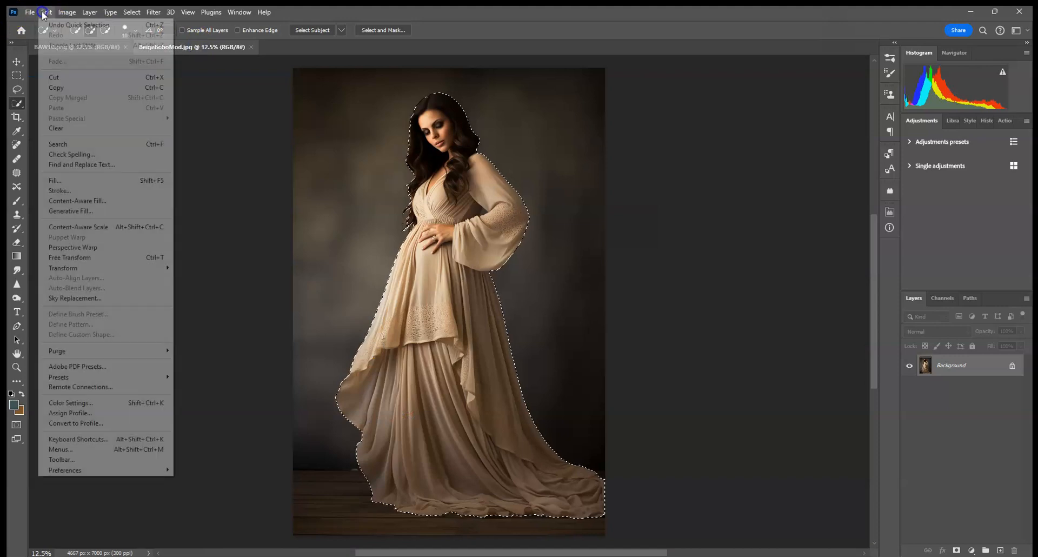
left_click(52, 86)
left_click(55, 47)
left_click(46, 12)
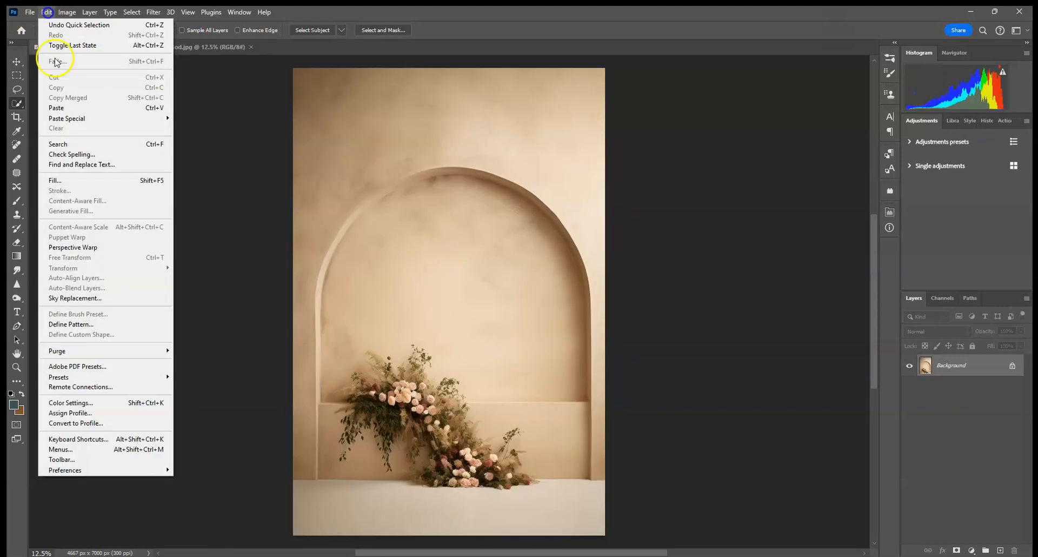
left_click(60, 106)
Scale the pasted woman layer down from its upper-right corner in BAW10.png
left_click(17, 61)
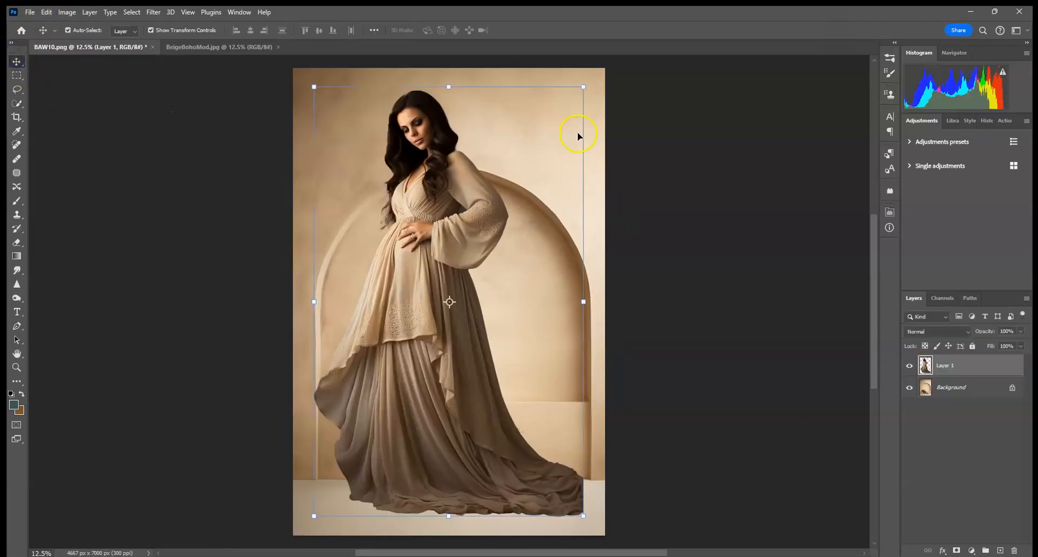
left_click_drag(585, 85, 536, 152)
left_click(518, 30)
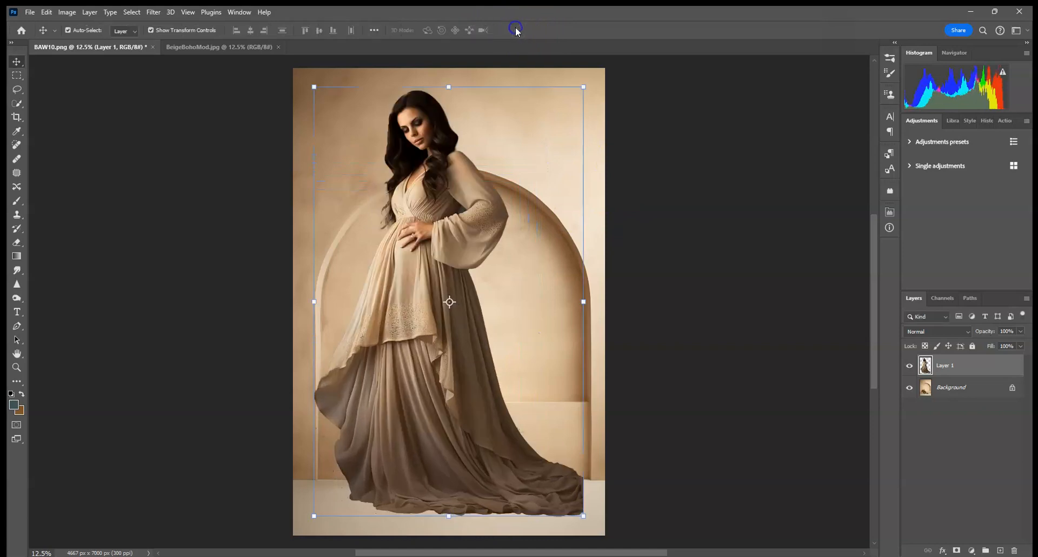
Extend the crop border beyond the top and sides of the BeigeBohoMod.jpg image with the Crop tool
left_click(216, 47)
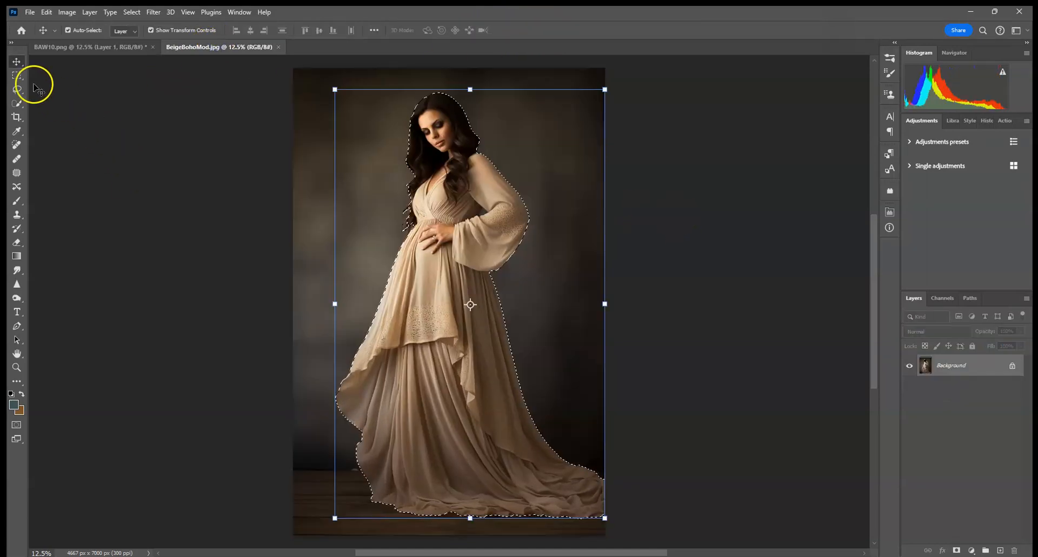
left_click(17, 75)
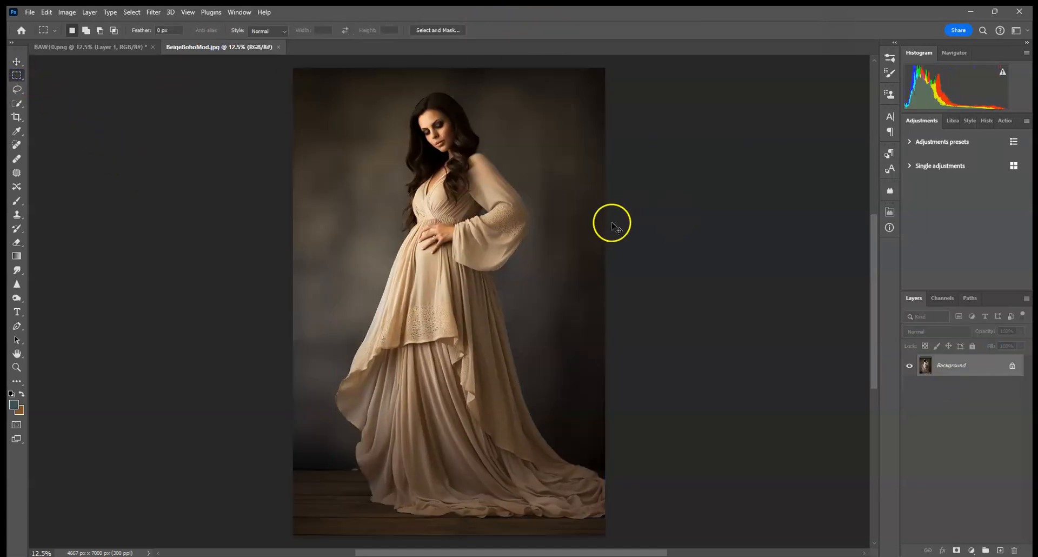
key("ctrl+minus")
key("ctrl+minus")
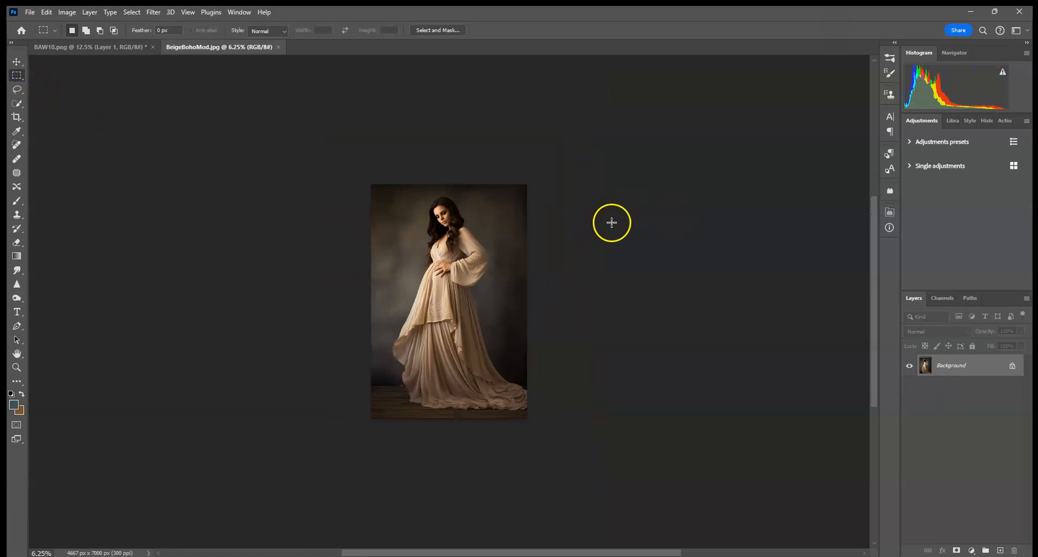
left_click(17, 117)
left_click_drag(522, 183, 563, 157)
left_click_drag(530, 204, 553, 204)
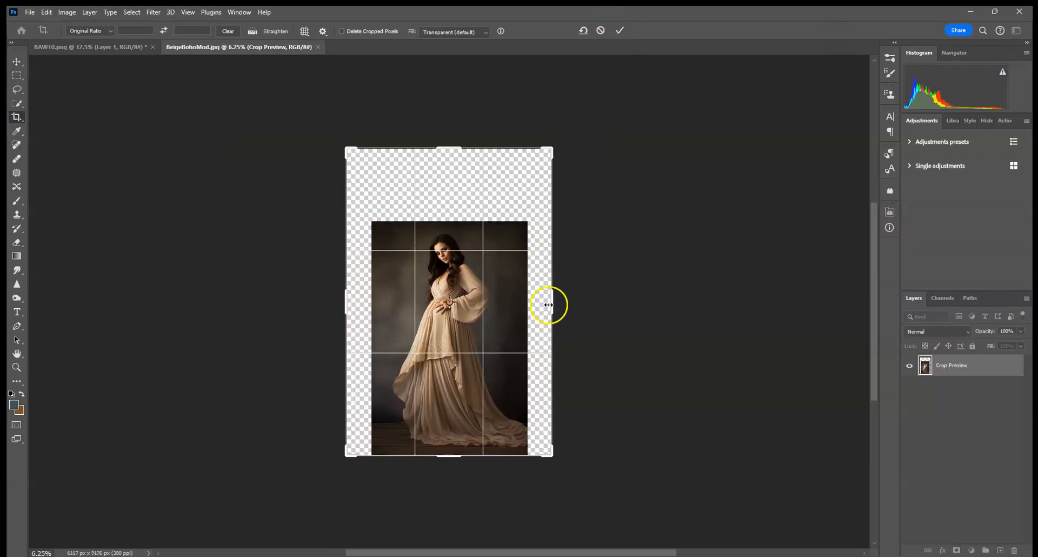
mouse_move(551, 301)
left_mouse_down()
mouse_move(535, 294)
mouse_move(540, 303)
left_mouse_up()
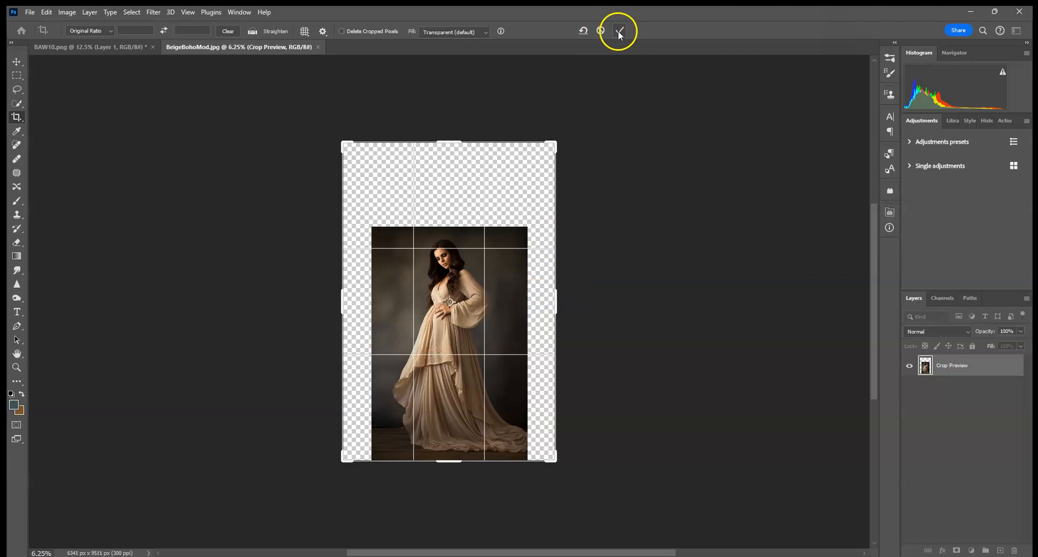
Apply the crop with Content-Aware Fill for the expanded canvas area
left_click(468, 32)
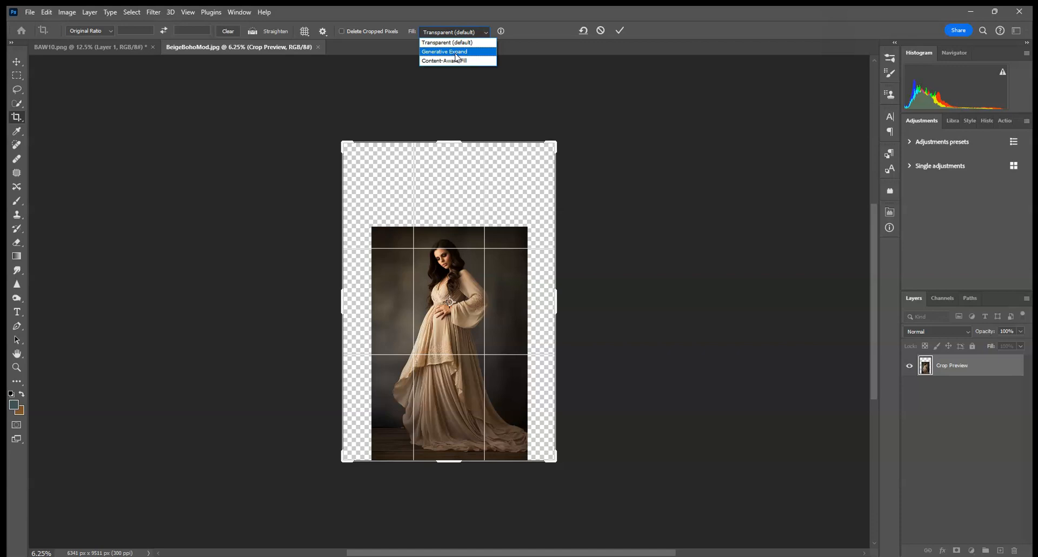
left_click(456, 61)
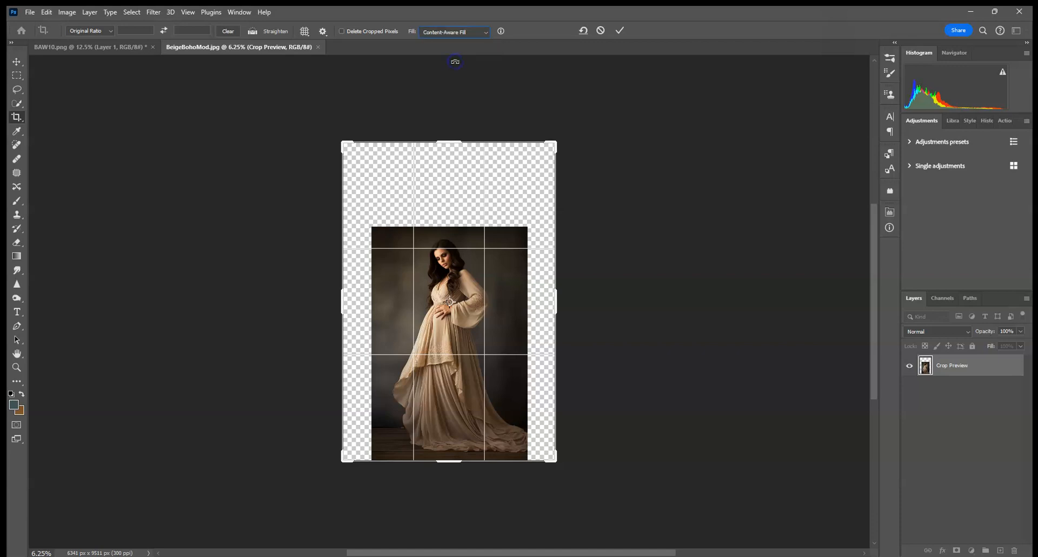
left_click(619, 31)
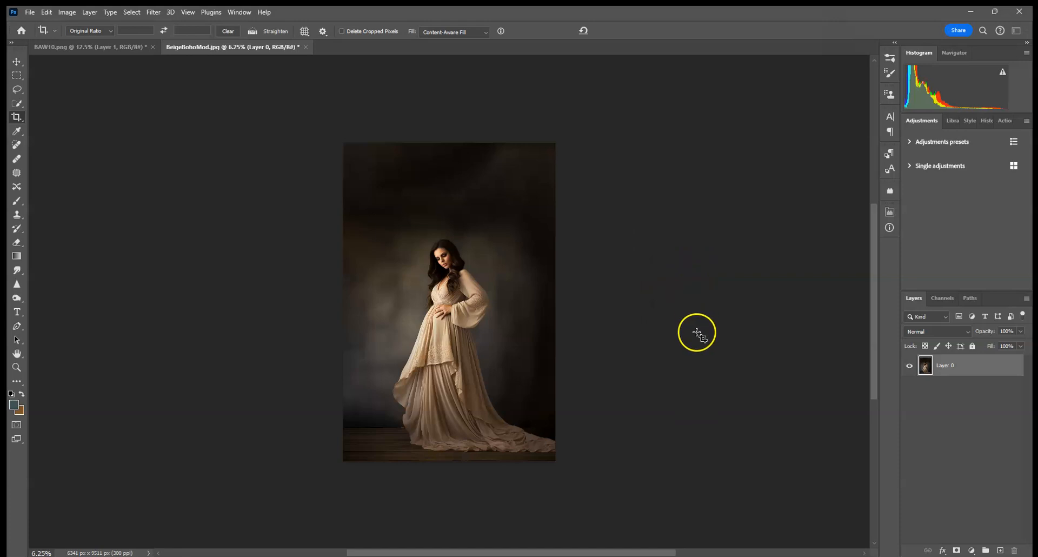
Inspect the filled background of the expanded image up close
key("ctrl+plus")
key("ctrl+plus")
key("ctrl+plus")
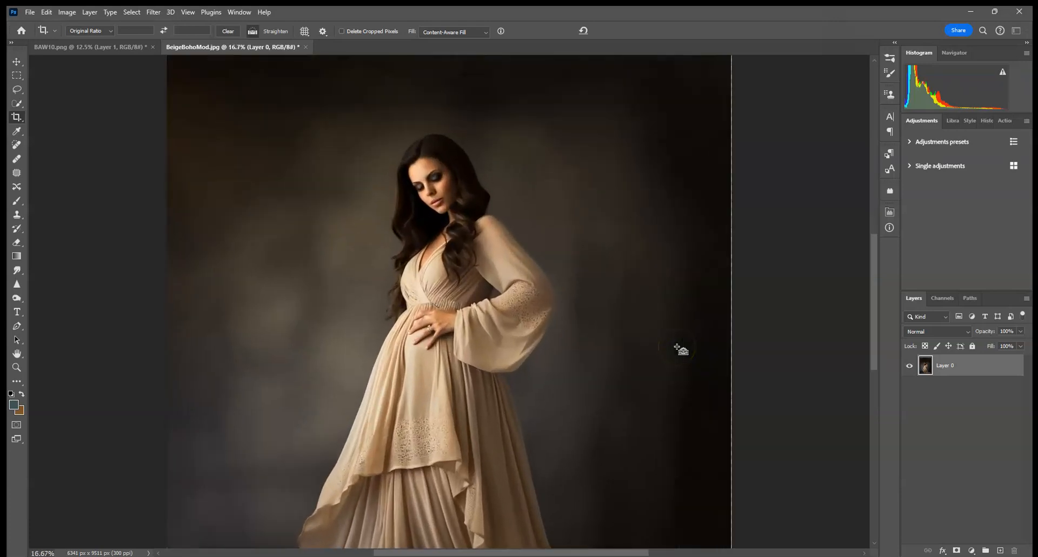
left_click_drag(514, 265, 488, 276)
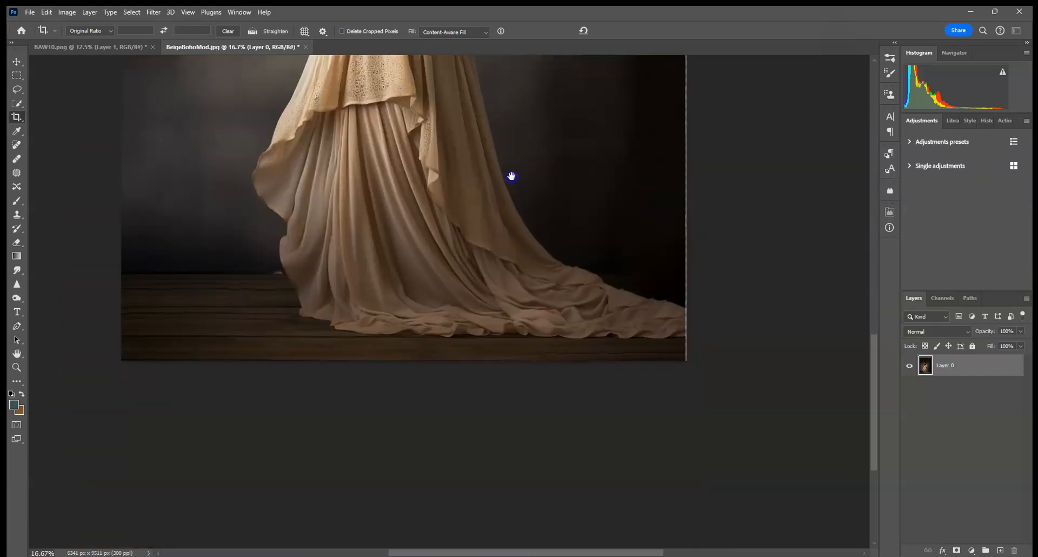
left_click_drag(581, 181, 524, 215)
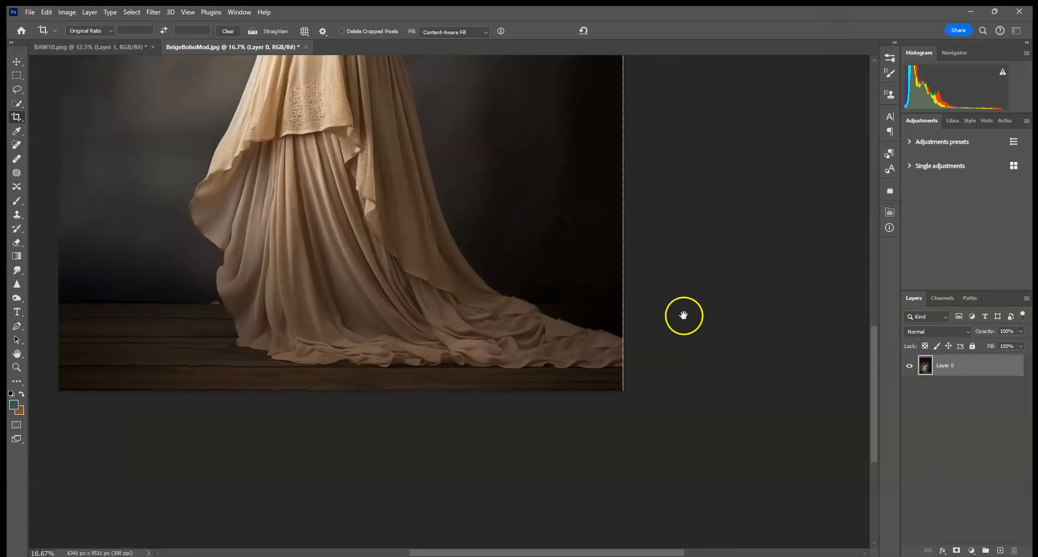
key("ctrl+0")
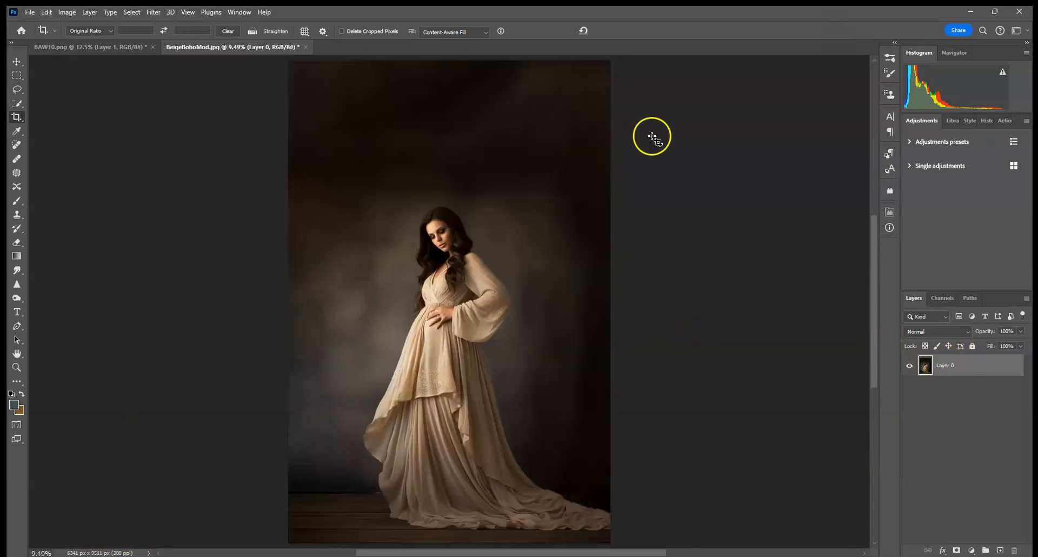
Flatten the expanded image into a single background layer
right_click(967, 369)
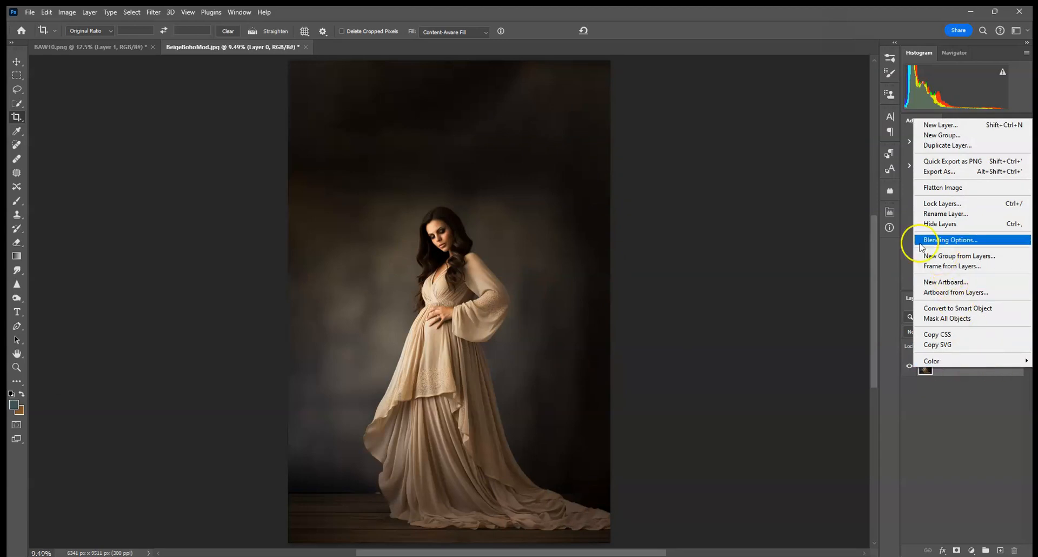
left_click(990, 402)
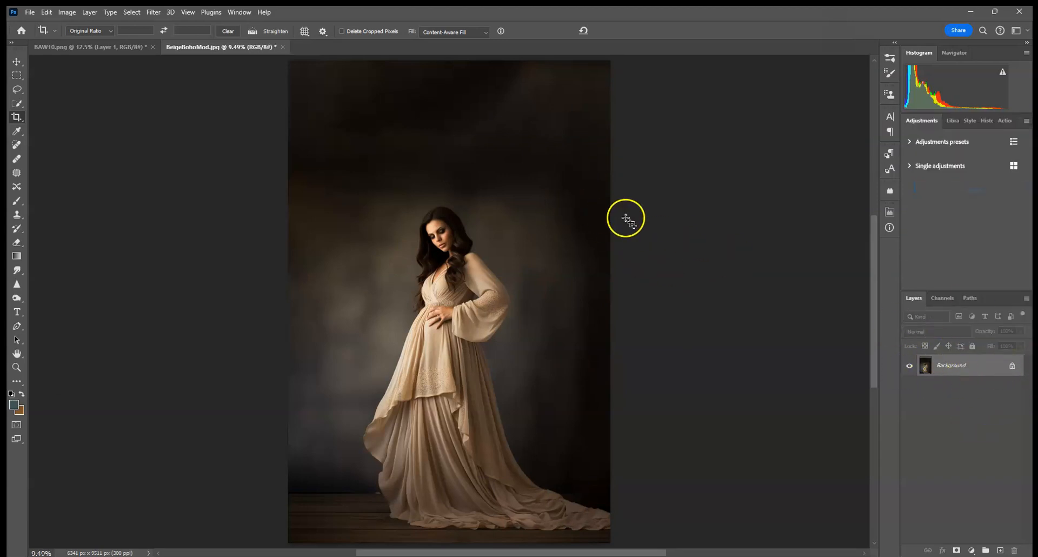
Select the woman with Select Subject and duplicate the Background layer
left_click(16, 104)
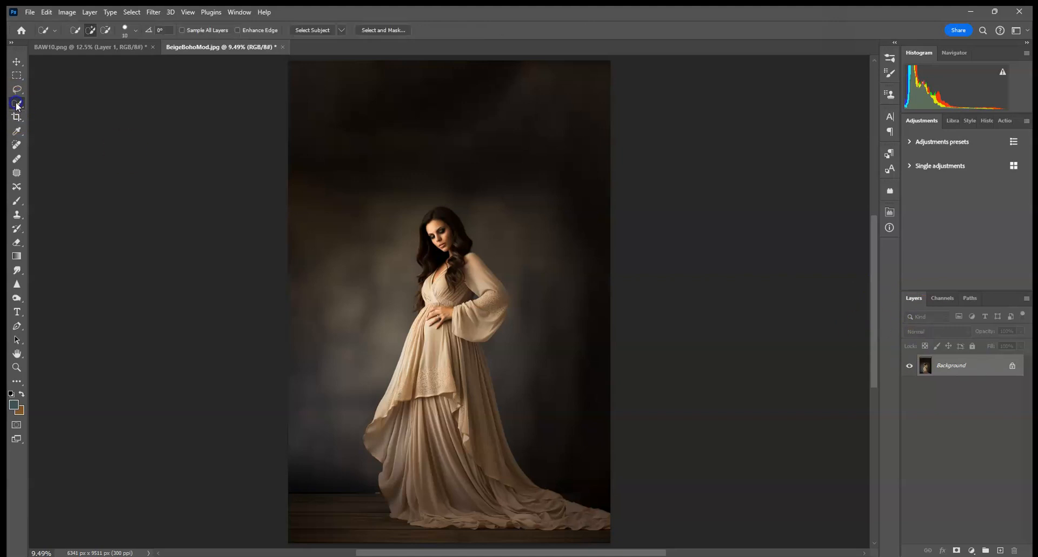
left_click(313, 30)
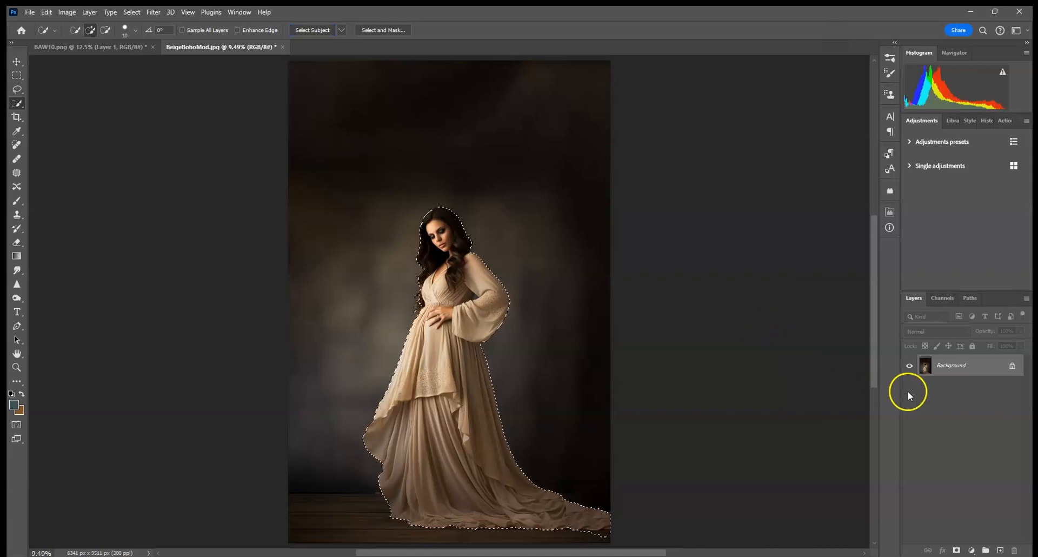
left_click_drag(989, 367, 1000, 550)
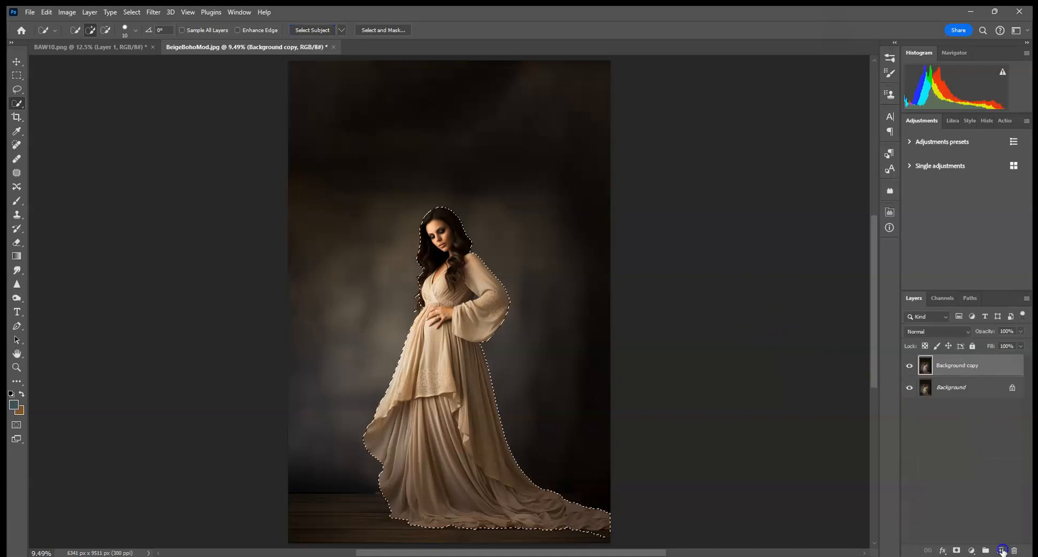
Add a layer mask from the selection to the Background copy layer and invert it
left_click(957, 550)
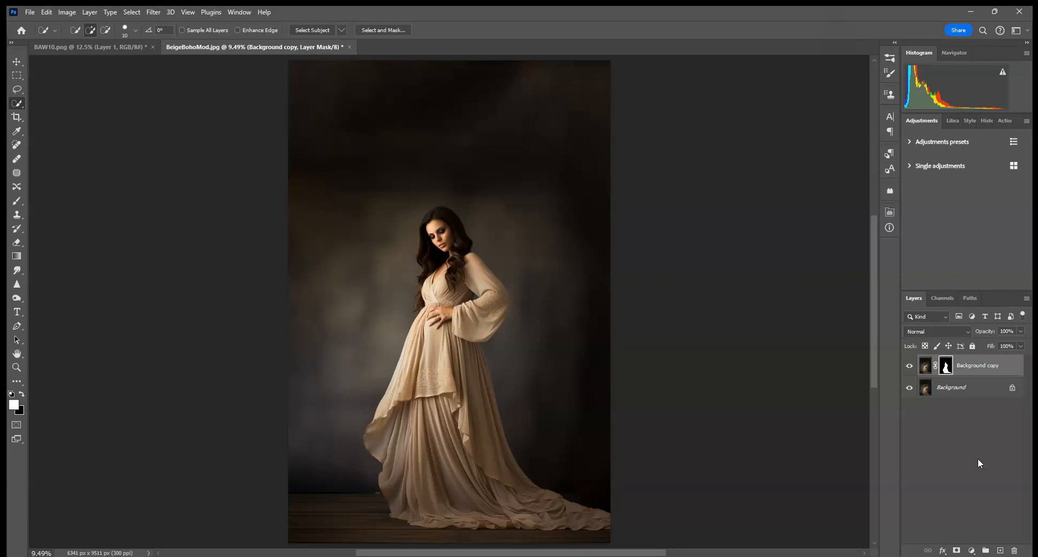
key("ctrl+i")
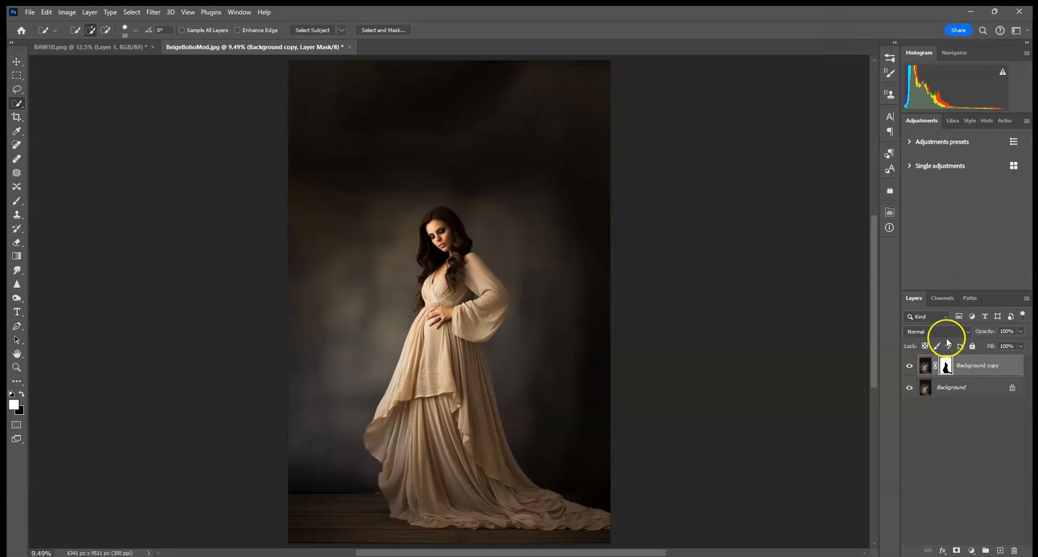
In BAW10.png, delete the woman layer, then select and copy the entire arched backdrop
left_click(127, 47)
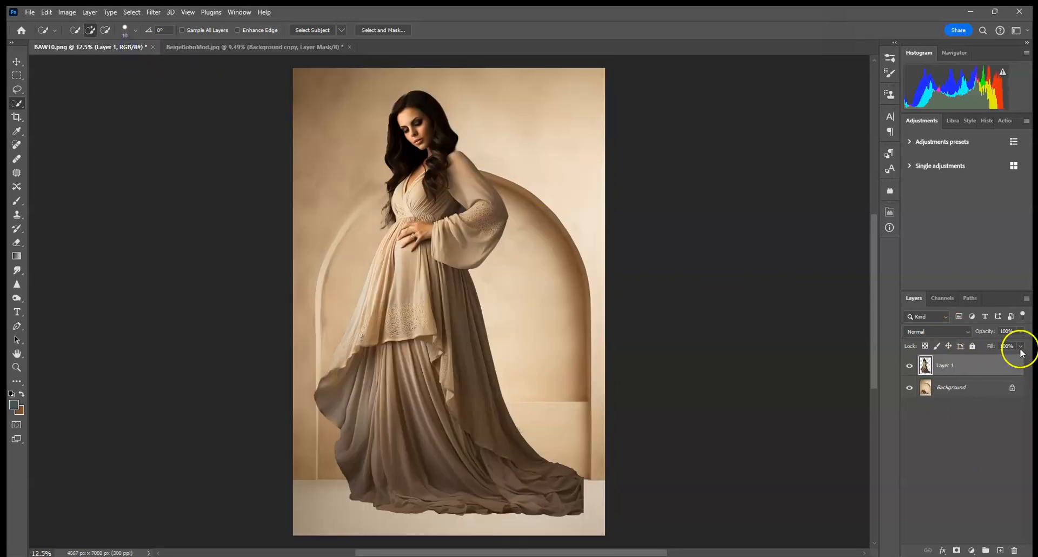
left_click(1014, 550)
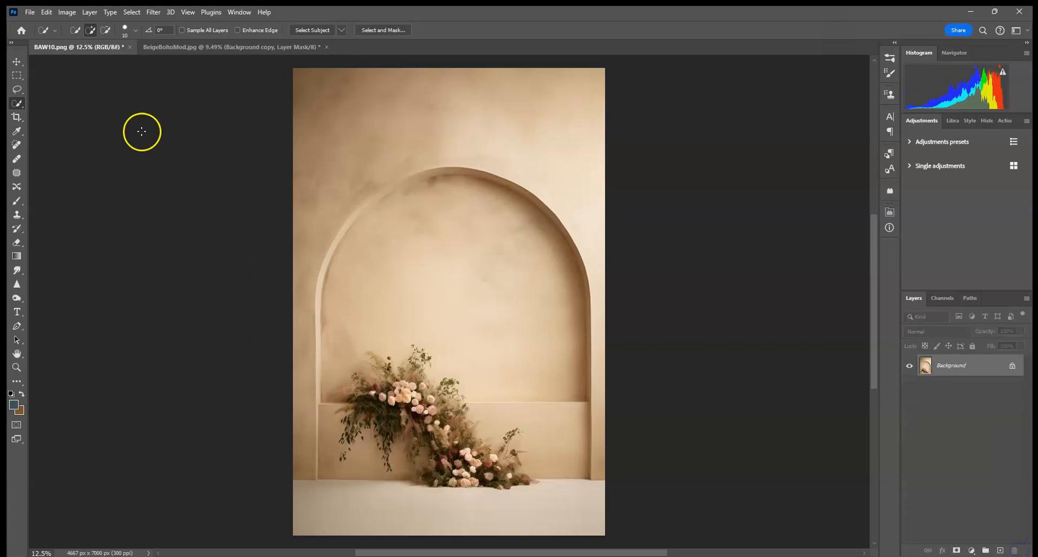
left_click(131, 12)
left_click(134, 26)
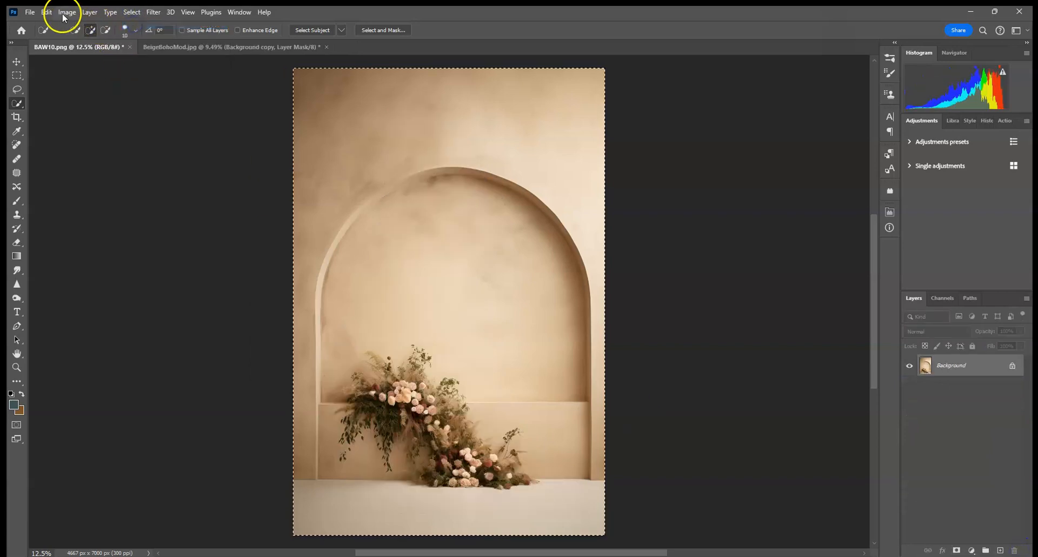
left_click(46, 12)
left_click(64, 86)
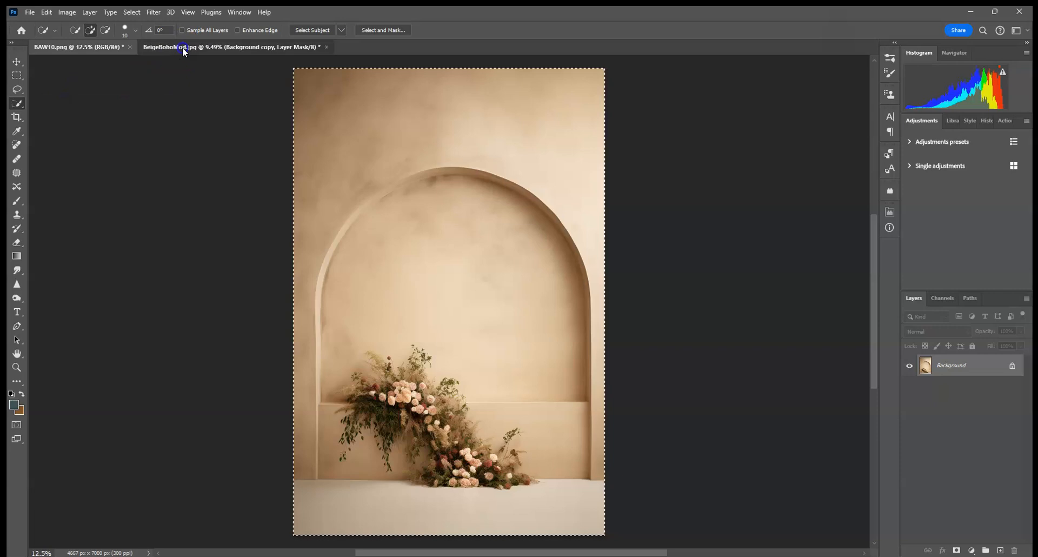
Paste the backdrop into BeigeBohoMod.jpg as a new layer
left_click(186, 47)
left_click(67, 12)
left_click(46, 12)
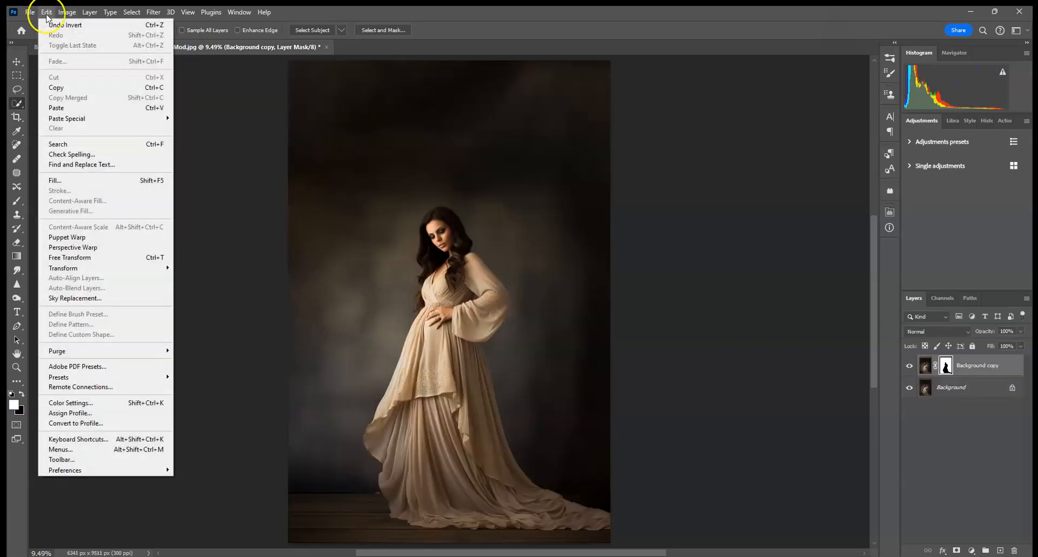
left_click(48, 107)
Try flipping the pasted backdrop horizontally and enlarging it, then cancel the transform
left_click(16, 61)
left_click_drag(544, 174, 539, 151)
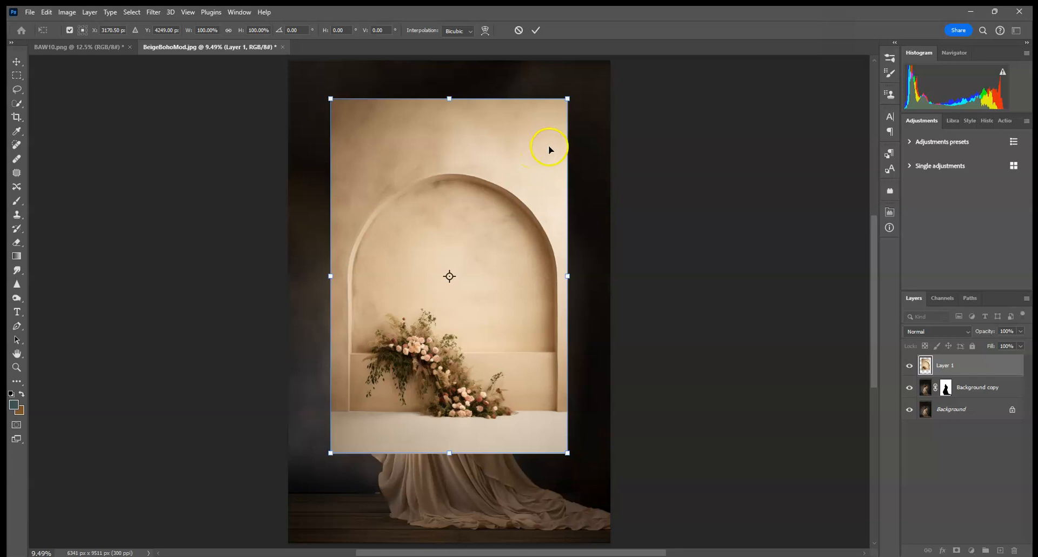
right_click(546, 123)
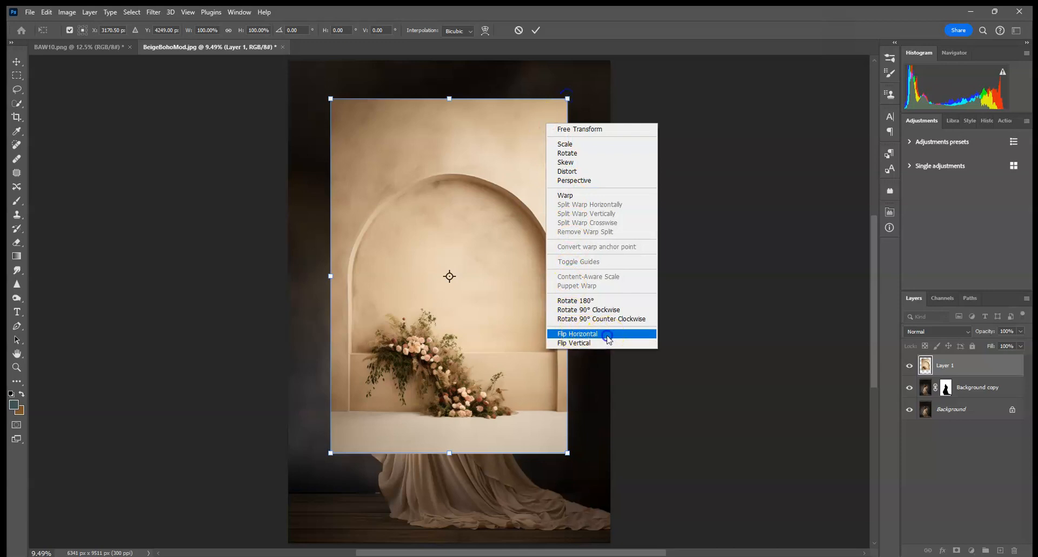
left_click(577, 334)
left_click_drag(565, 100, 620, 56)
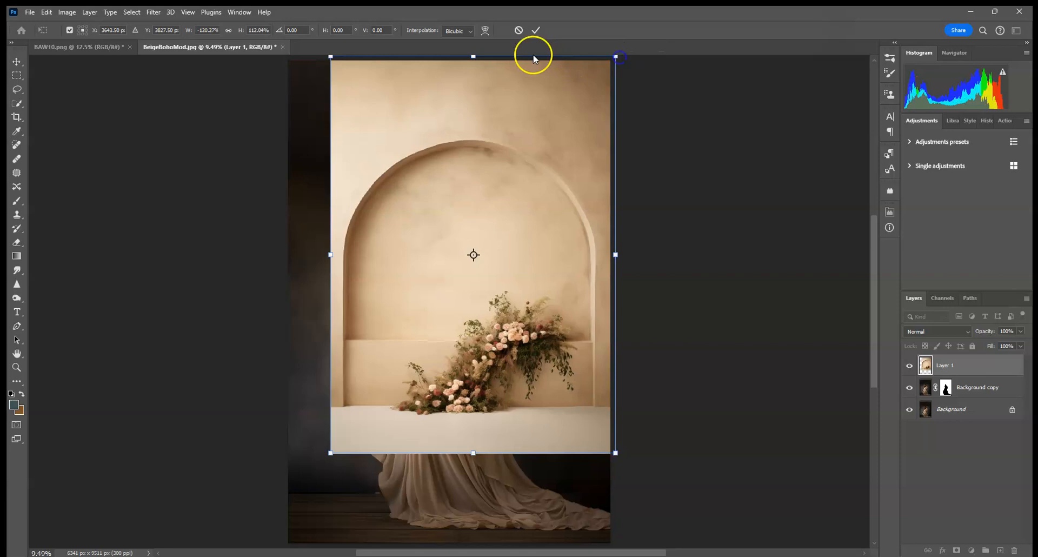
left_click(518, 30)
Scale the backdrop up so it covers the whole canvas and commit the transform
left_click(567, 123)
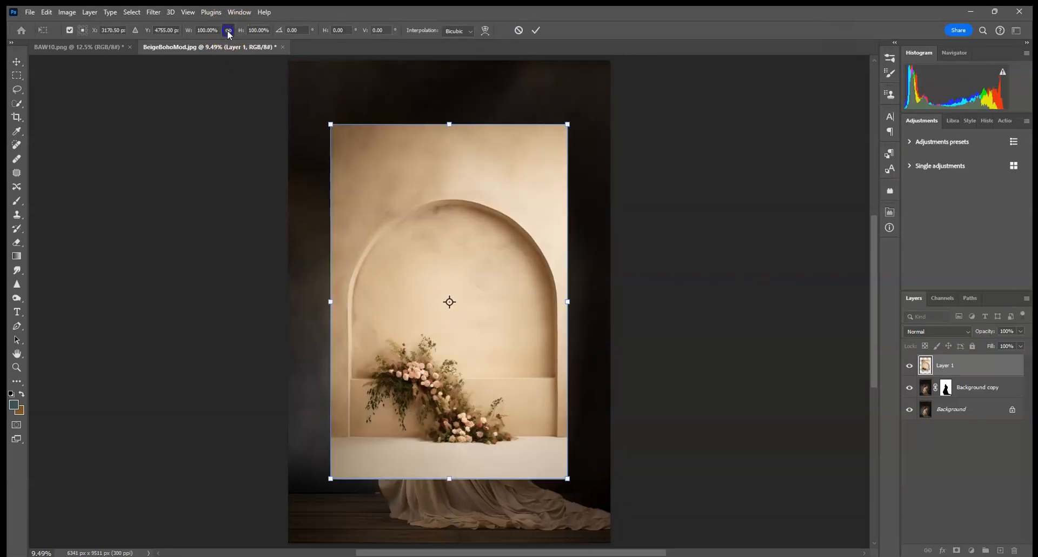
left_click_drag(567, 123, 649, 57)
mouse_move(331, 479)
left_mouse_down()
mouse_move(274, 528)
mouse_move(331, 492)
left_mouse_up()
left_click(538, 32)
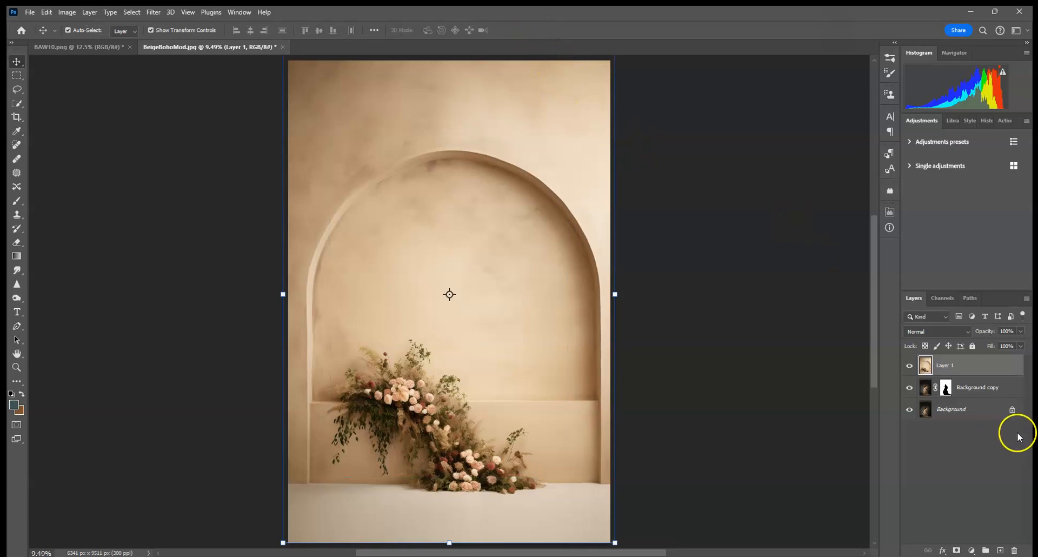
Create a clipping mask so the backdrop layer clips to the masked Background copy layer
right_click(966, 371)
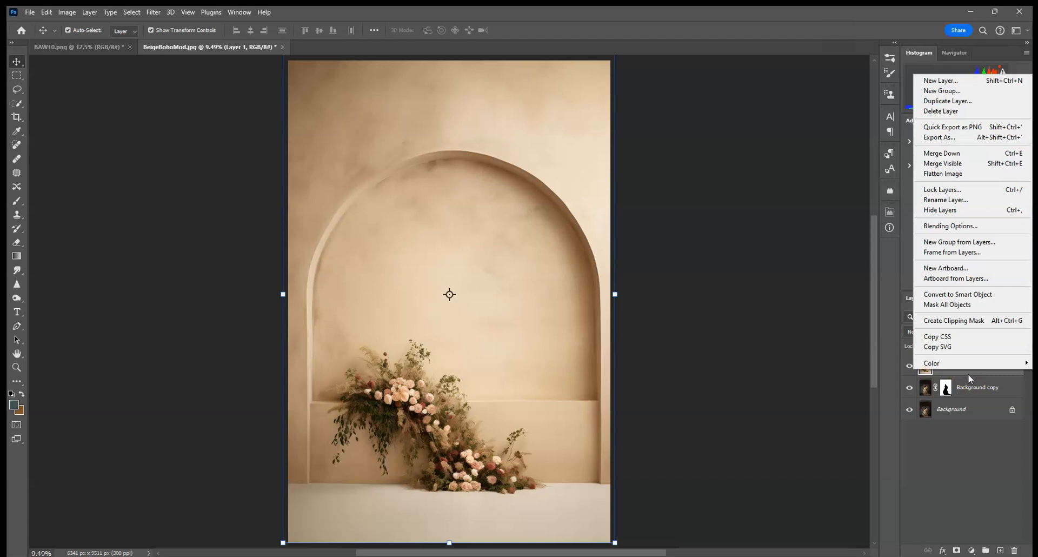
left_click(968, 374)
right_click(975, 365)
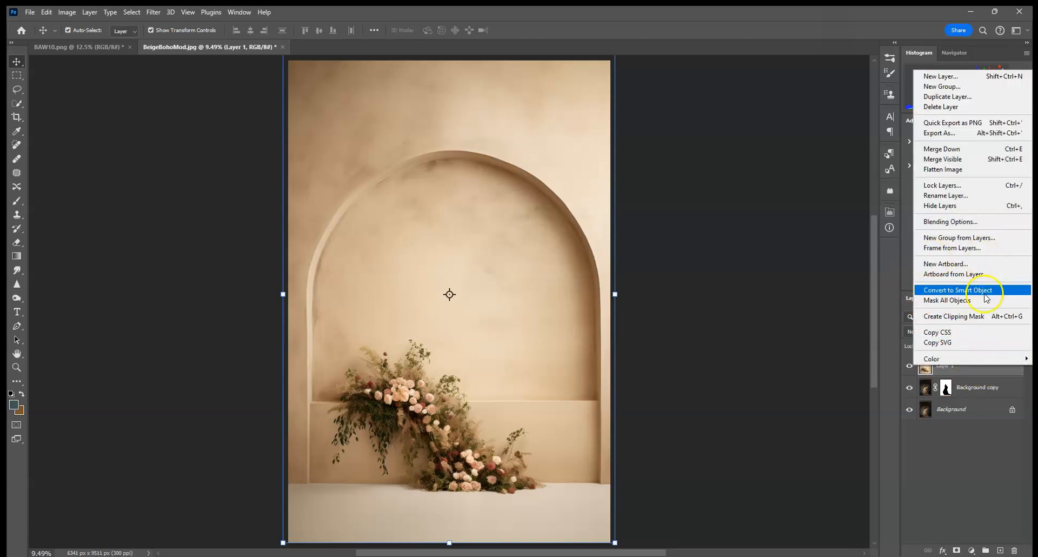
left_click(963, 320)
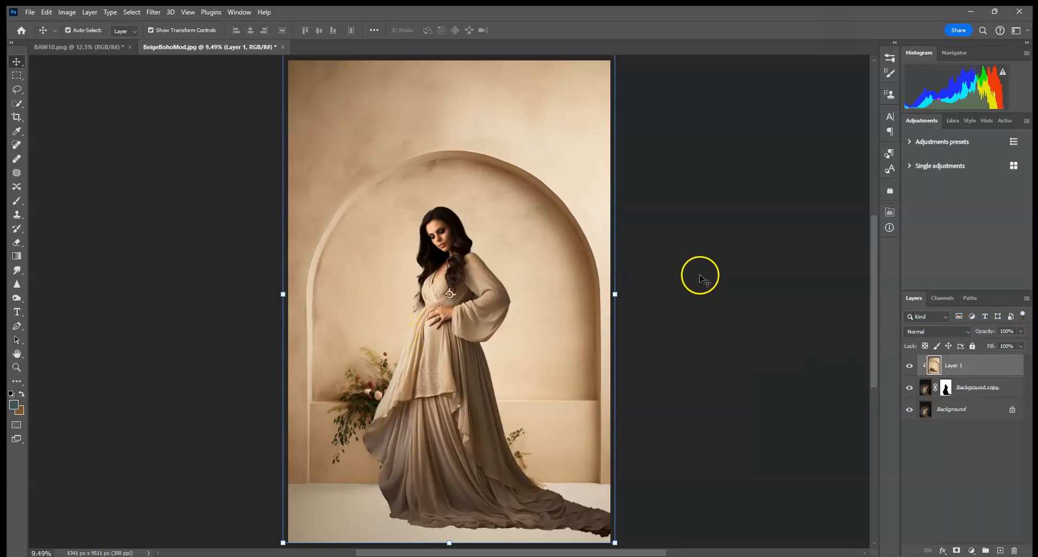
Target the Background copy layer mask and set a soft round Brush to 2165 px
left_click(992, 392)
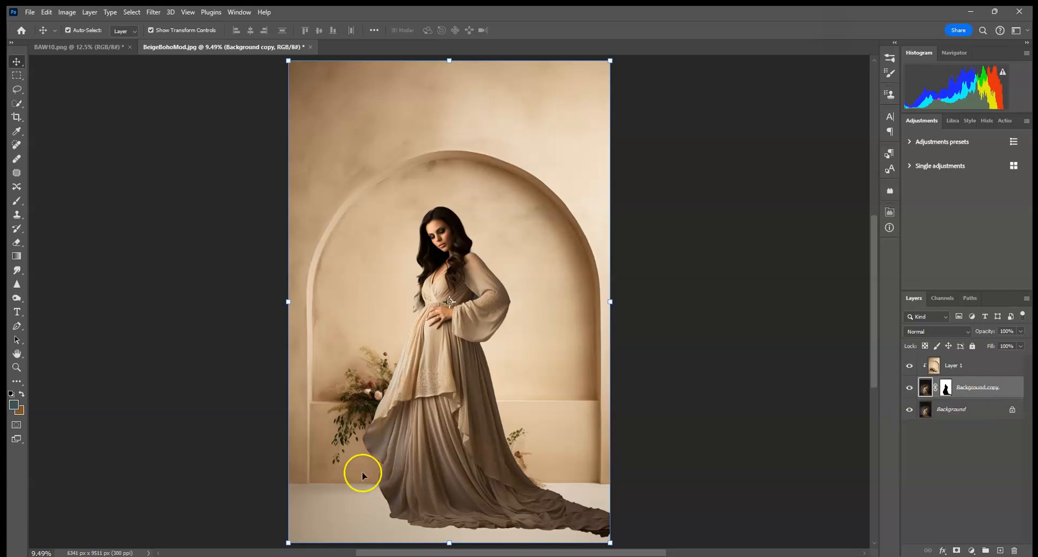
left_click(945, 392)
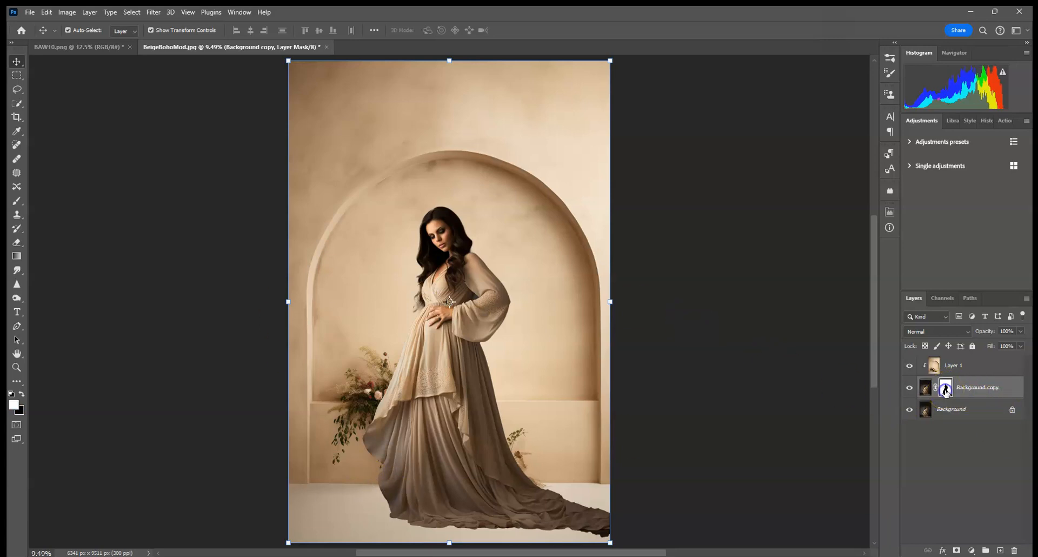
left_click(18, 201)
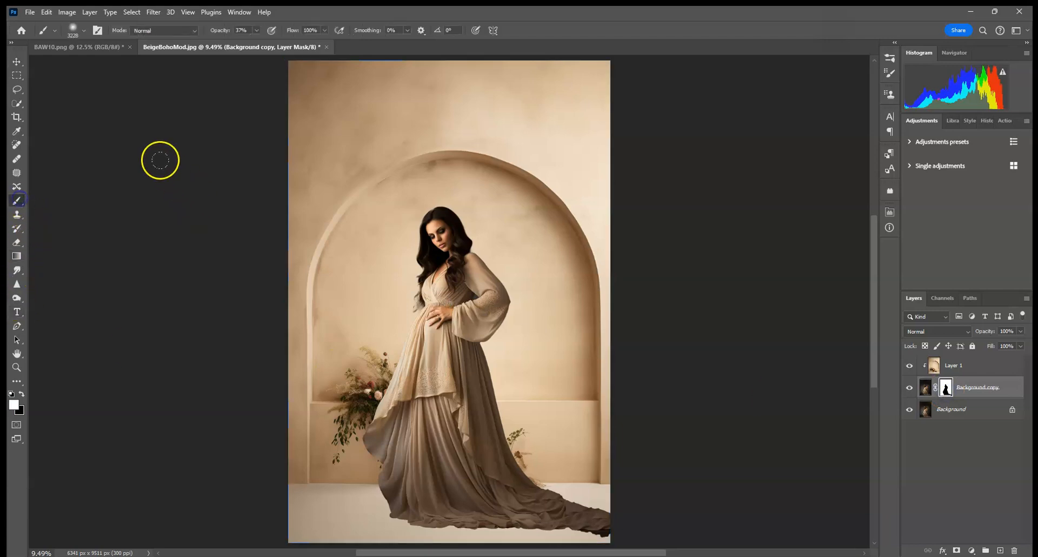
left_click(83, 31)
left_click_drag(121, 63, 131, 66)
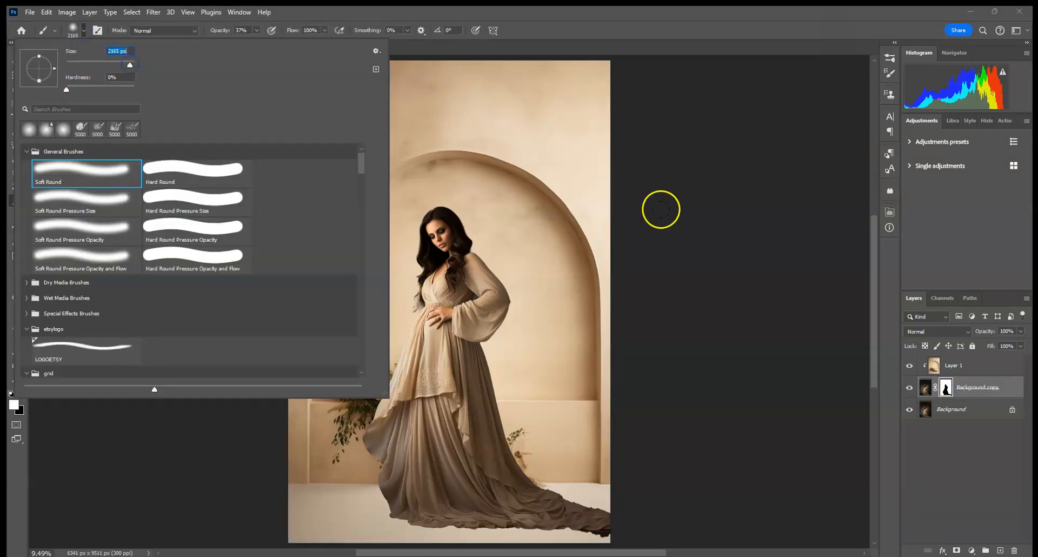
Try painting white along the bottom of the mask at 37% opacity, then undo the stroke
left_click(15, 404)
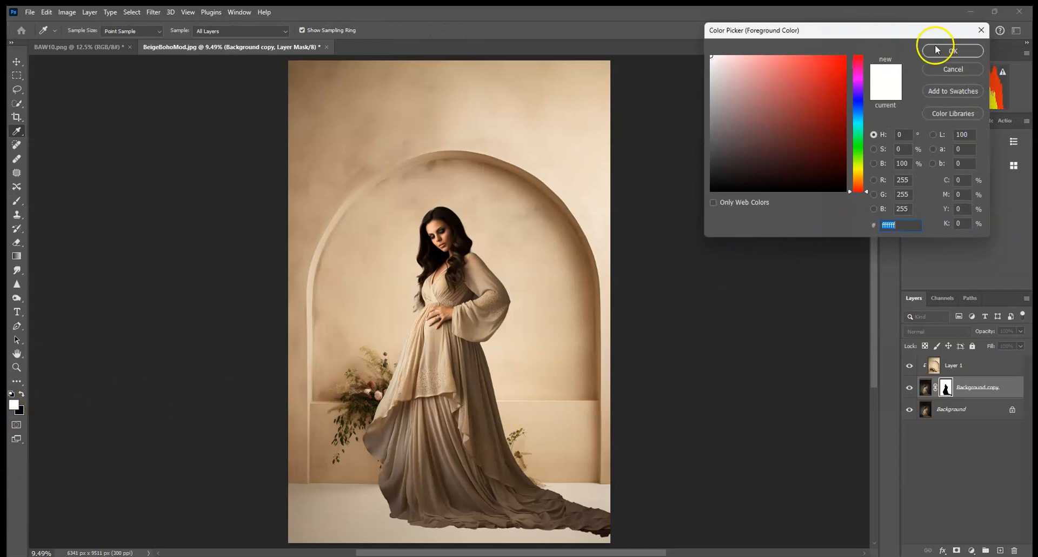
left_click(954, 71)
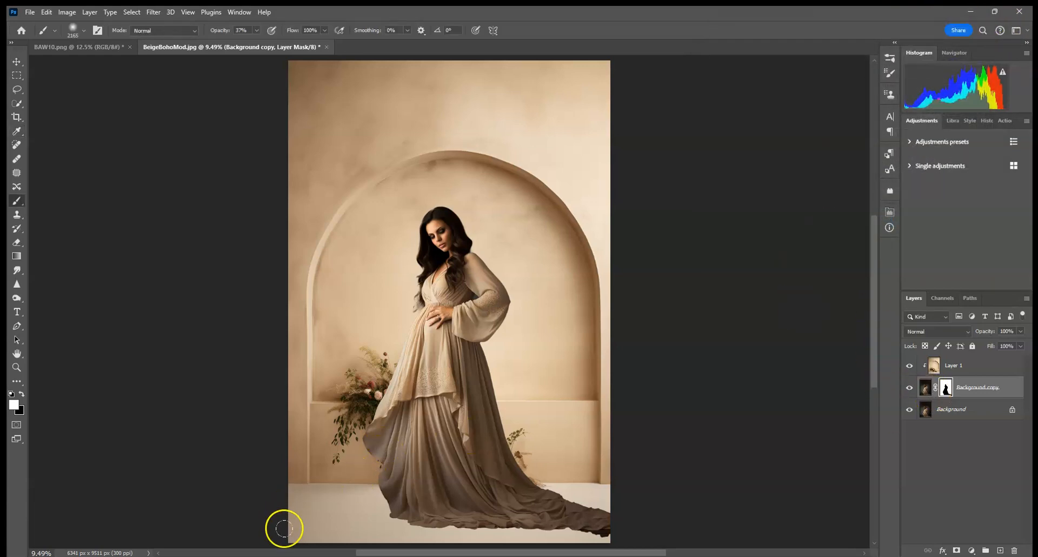
left_click_drag(303, 529, 405, 531)
left_click(47, 11)
left_click(65, 24)
Switch to black at 100% opacity and paint across the bottom of the mask to bring back the original floor
left_click(23, 394)
left_click(258, 31)
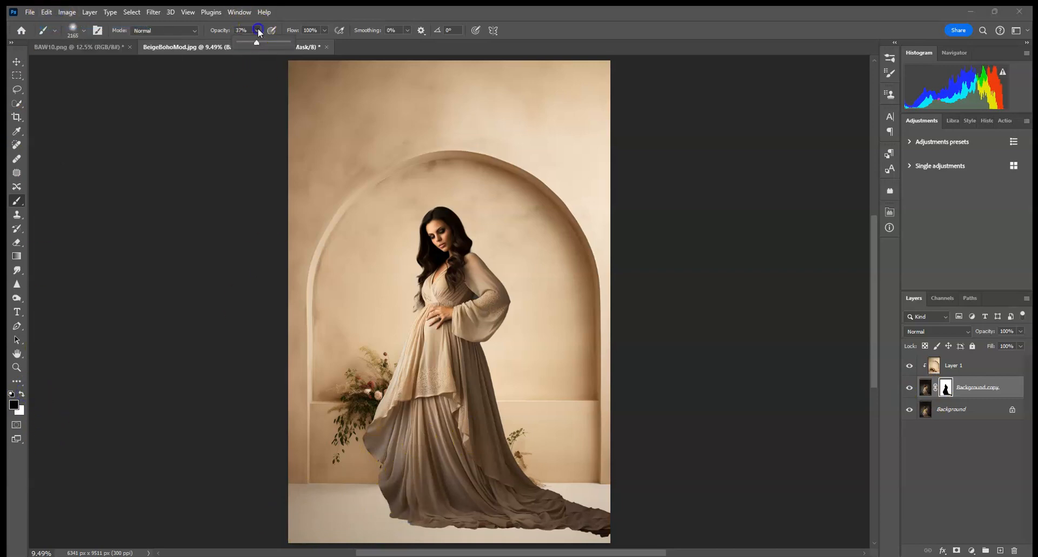
key("ctrl+minus")
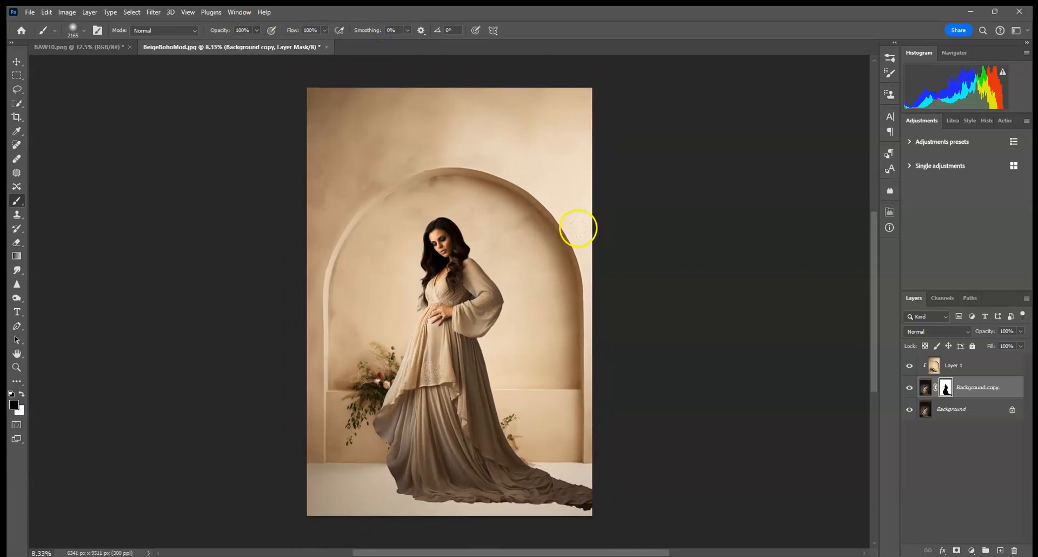
mouse_move(467, 510)
left_mouse_down()
mouse_move(477, 513)
mouse_move(437, 530)
mouse_move(303, 527)
left_mouse_up()
Reduce the brush to 143 px and paint black along the floor edge beneath the backdrop wall
left_click(84, 33)
left_click(106, 64)
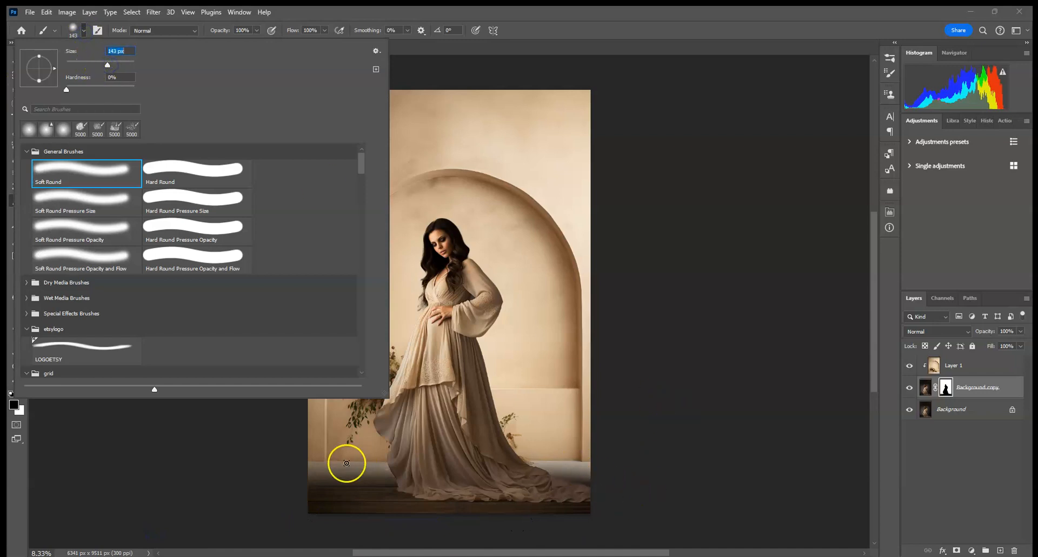
left_click(308, 463)
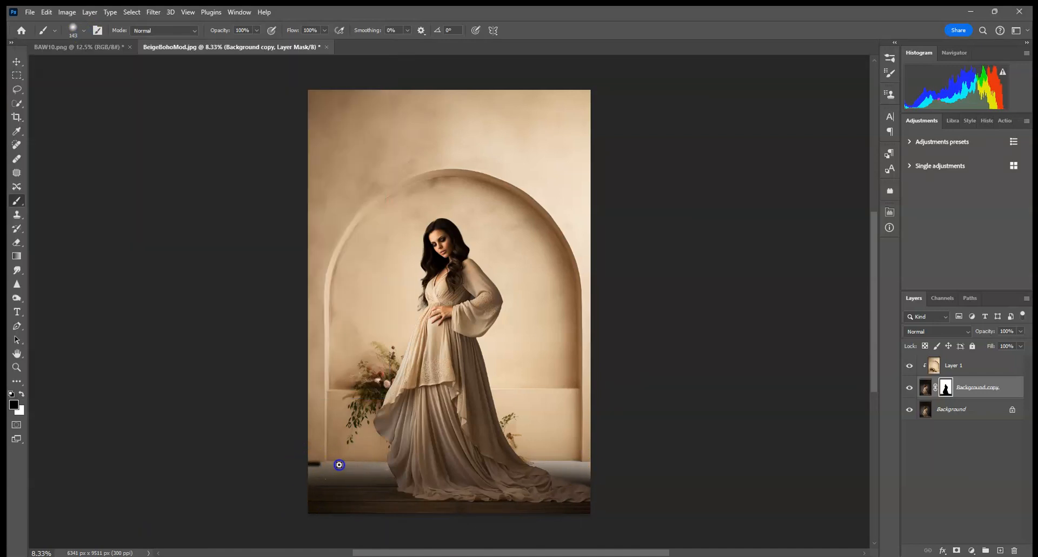
mouse_move(575, 470)
left_mouse_down()
mouse_move(608, 469)
mouse_move(550, 467)
mouse_move(614, 478)
left_mouse_up()
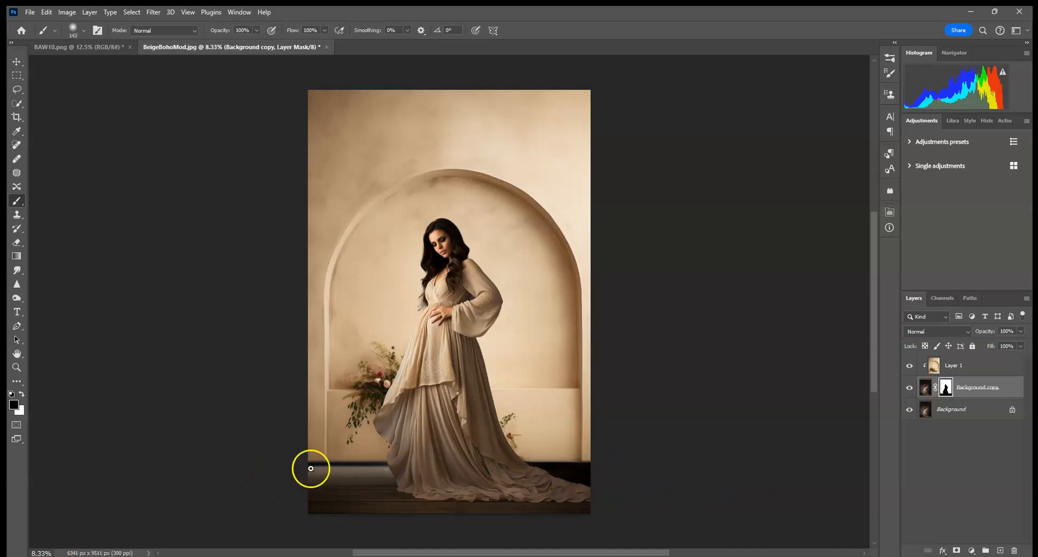
mouse_move(399, 465)
left_mouse_down()
mouse_move(444, 468)
mouse_move(280, 470)
mouse_move(330, 470)
mouse_move(276, 472)
mouse_move(279, 485)
mouse_move(231, 482)
mouse_move(423, 480)
mouse_move(598, 509)
left_mouse_up()
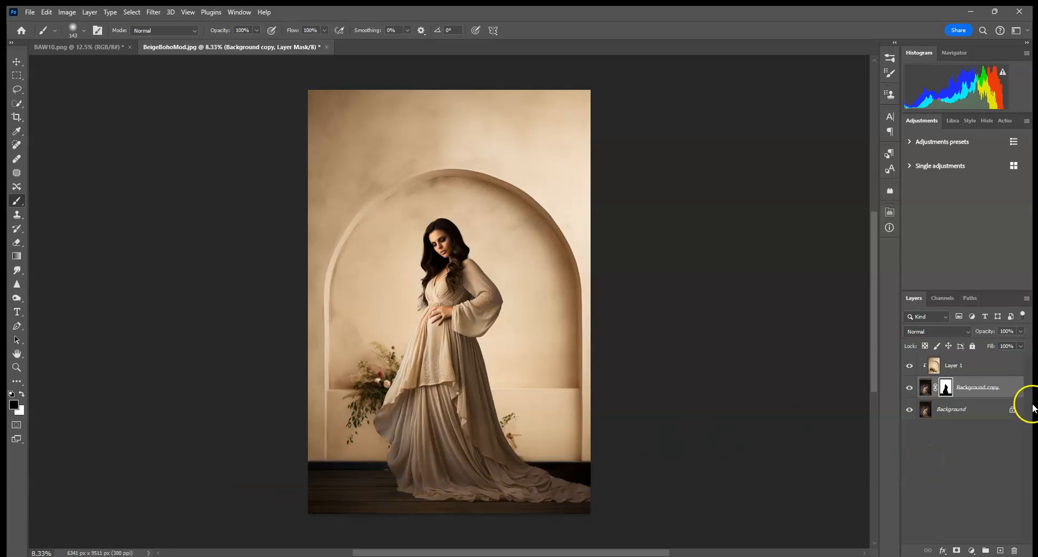
Set the foreground color to white and enlarge the brush to 2874 px
left_click(83, 30)
left_click_drag(109, 61, 128, 66)
left_click(16, 402)
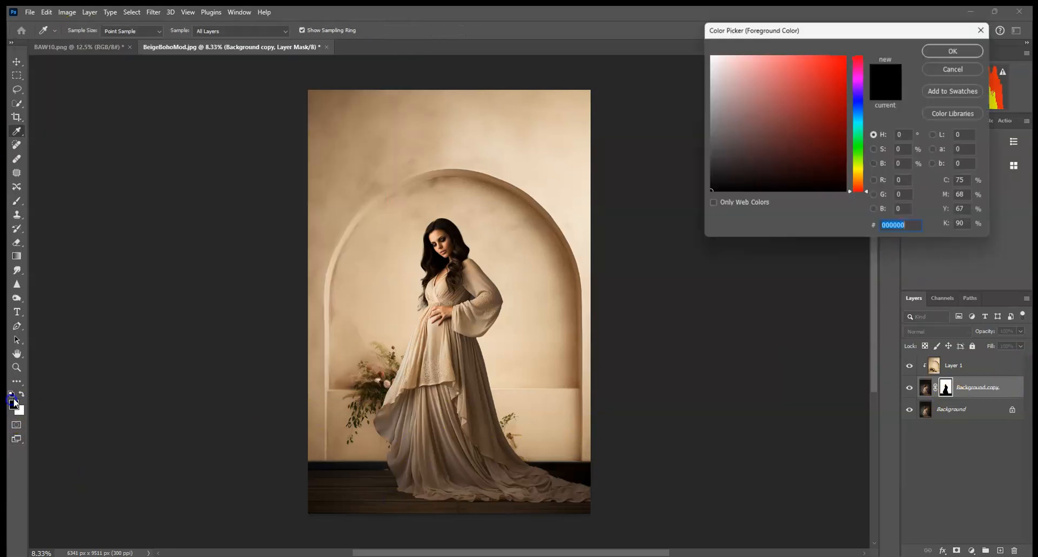
left_click(932, 73)
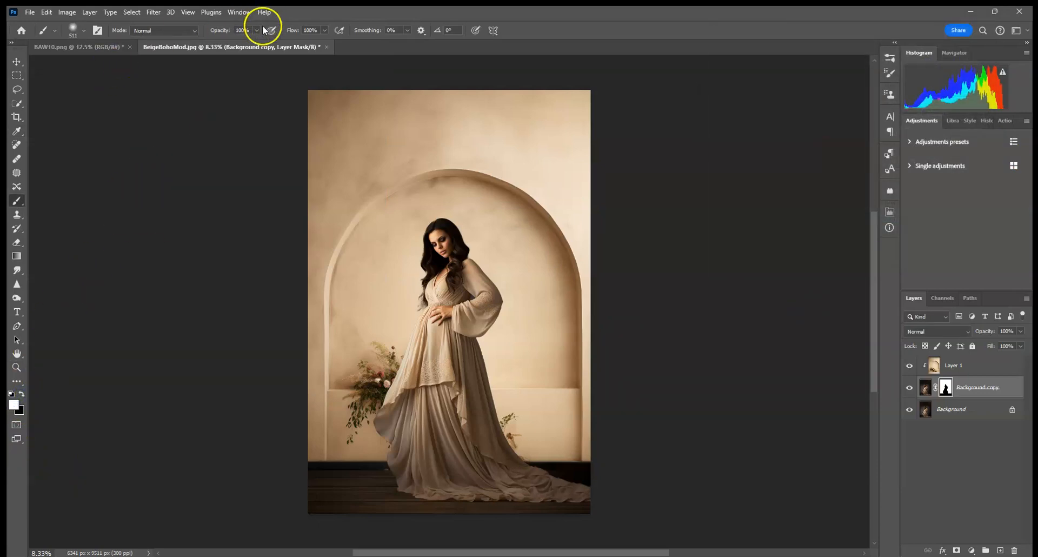
left_click(85, 33)
left_click_drag(125, 62, 131, 63)
Paint a short stroke in the lower-left corner of the mask and undo it
left_click_drag(311, 513, 335, 507)
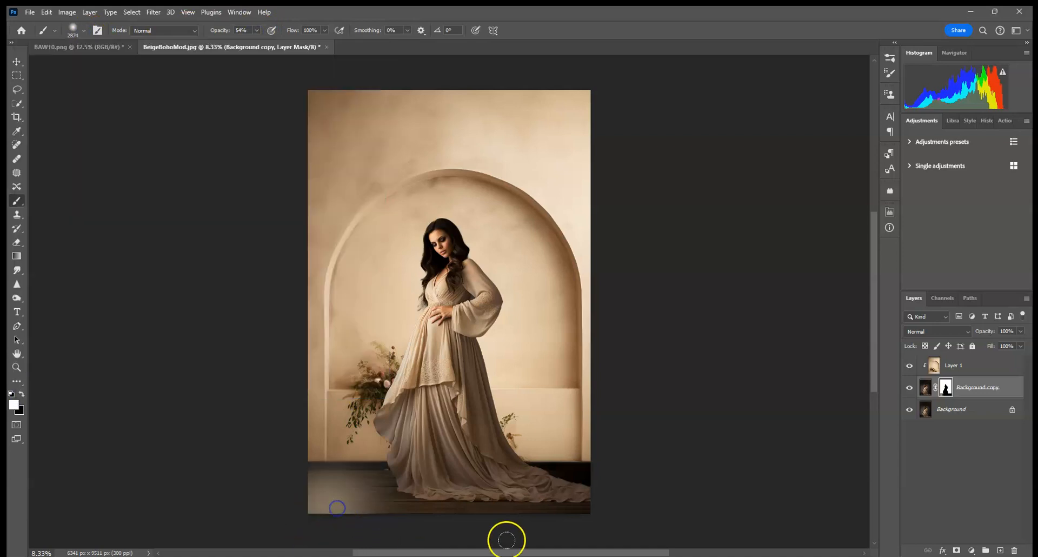
left_click(47, 12)
left_click(65, 19)
Lower the brush opacity to 12%, paint softly across the floor, and open the History panel
left_click_drag(255, 33, 237, 41)
mouse_move(331, 541)
left_mouse_down()
mouse_move(360, 521)
mouse_move(426, 514)
mouse_move(412, 524)
mouse_move(749, 538)
left_mouse_up()
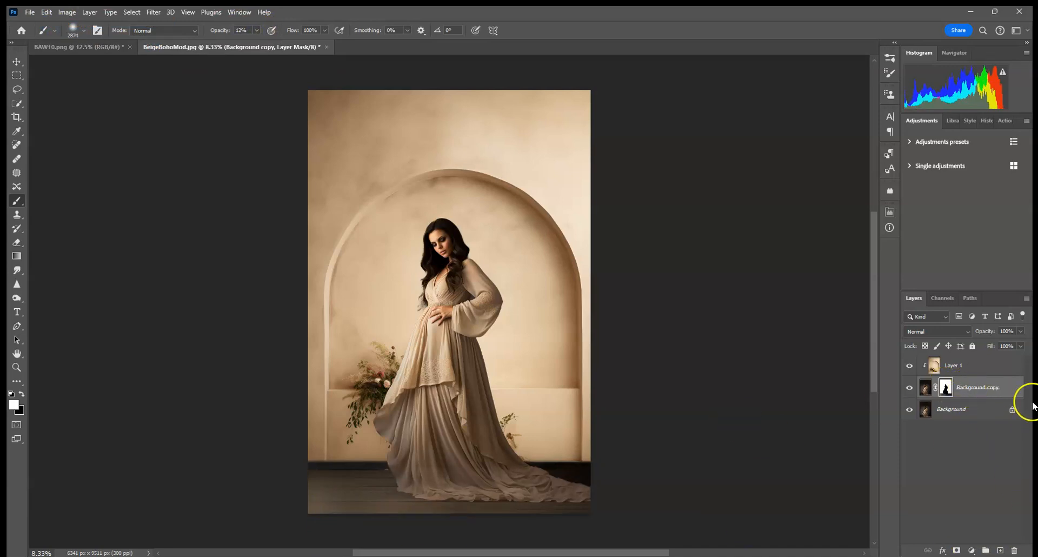
left_click(987, 121)
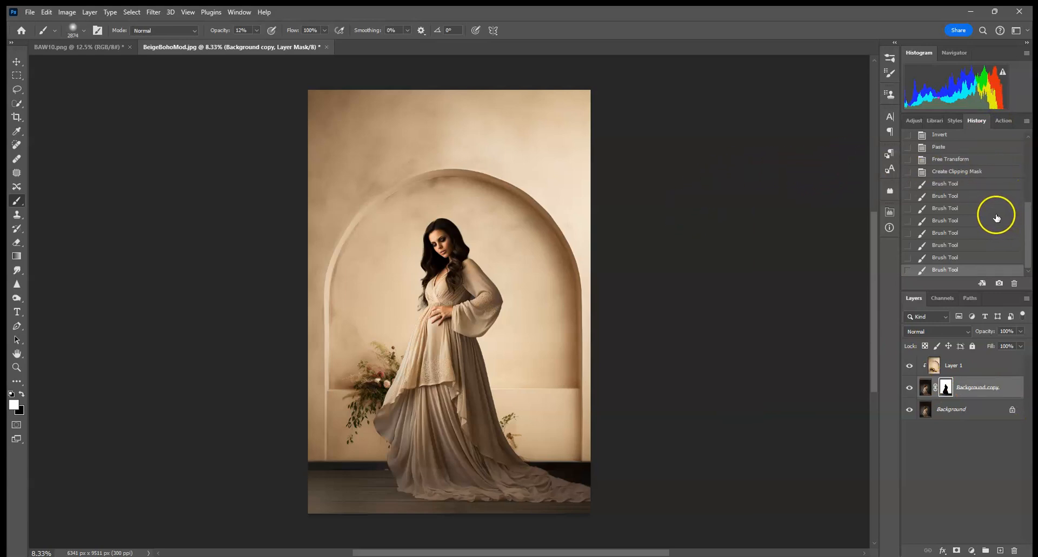
Step back in History to the Create Clipping Mask state, discarding the soft brush strokes on the floor
left_click(971, 245)
left_click(975, 171)
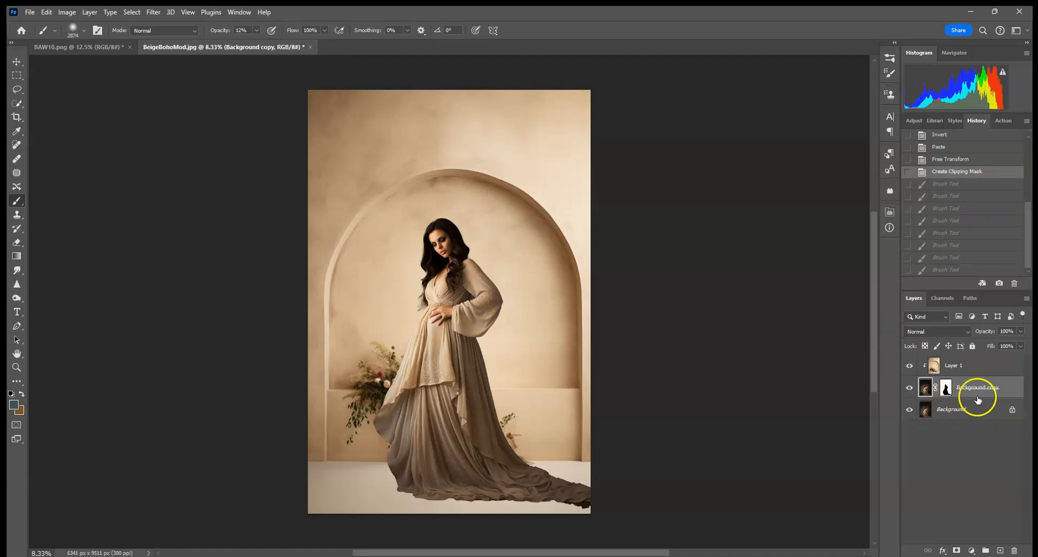
Select the Background copy mask and paint white with a 25 px brush at 100% opacity along the dress train's bottom edge
left_click(946, 388)
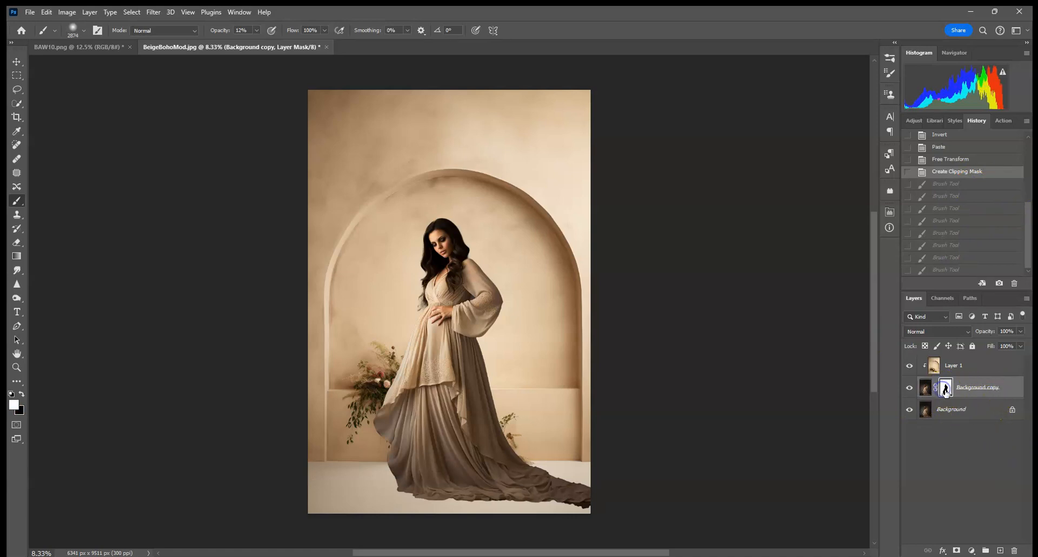
key("ctrl+plus")
key("ctrl+plus")
key("ctrl+plus")
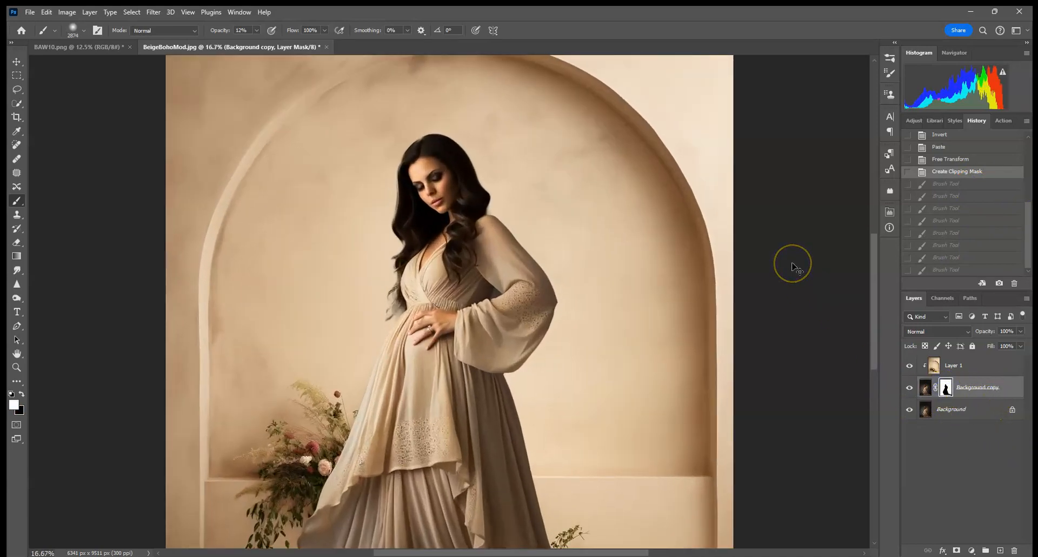
left_click_drag(587, 426, 433, 104)
left_click_drag(581, 443, 532, 204)
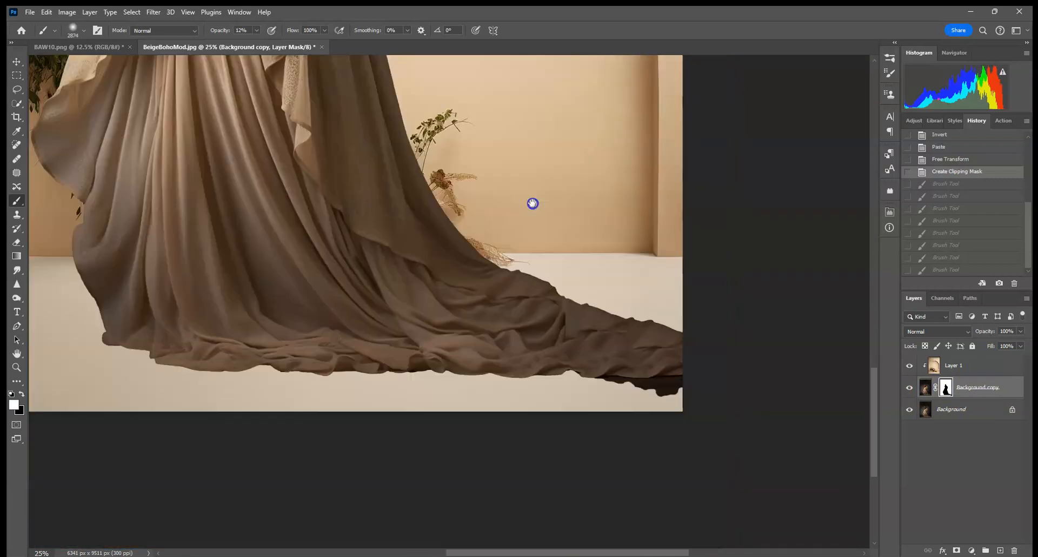
left_click(84, 31)
left_click_drag(79, 59, 76, 64)
left_click(11, 429)
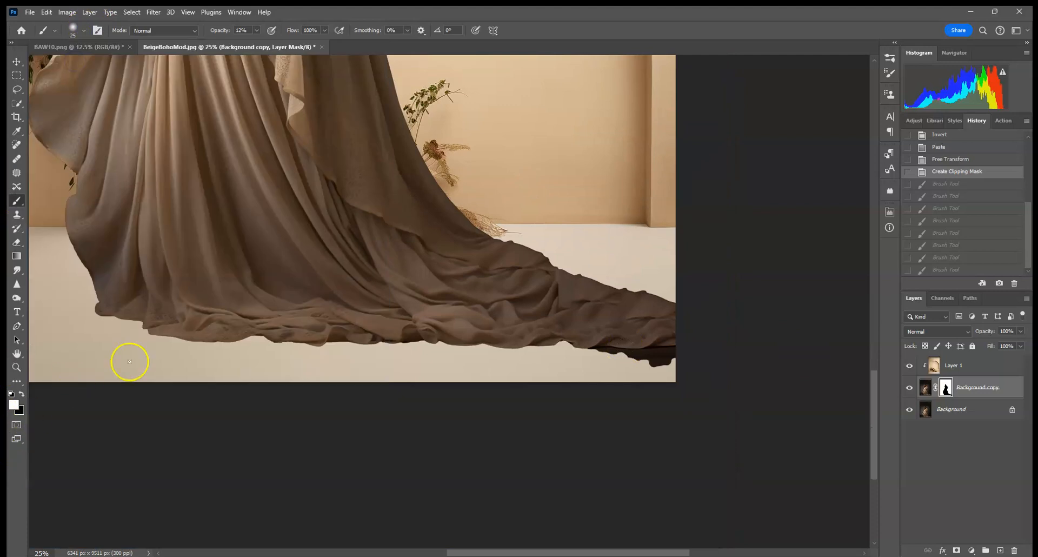
left_click(257, 30)
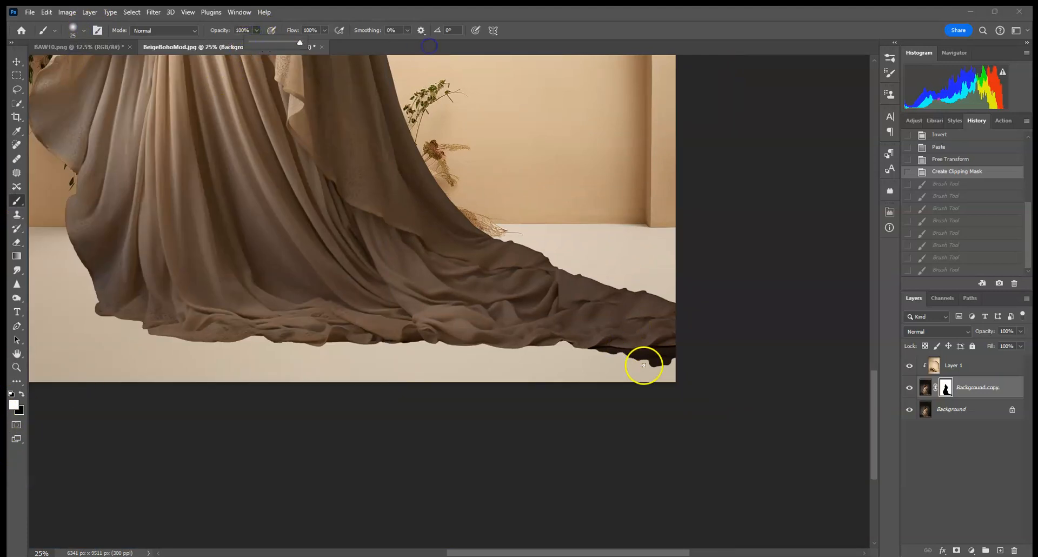
key("ctrl+equal")
left_click_drag(599, 367, 420, 373)
key("ctrl+equal")
key("ctrl+equal")
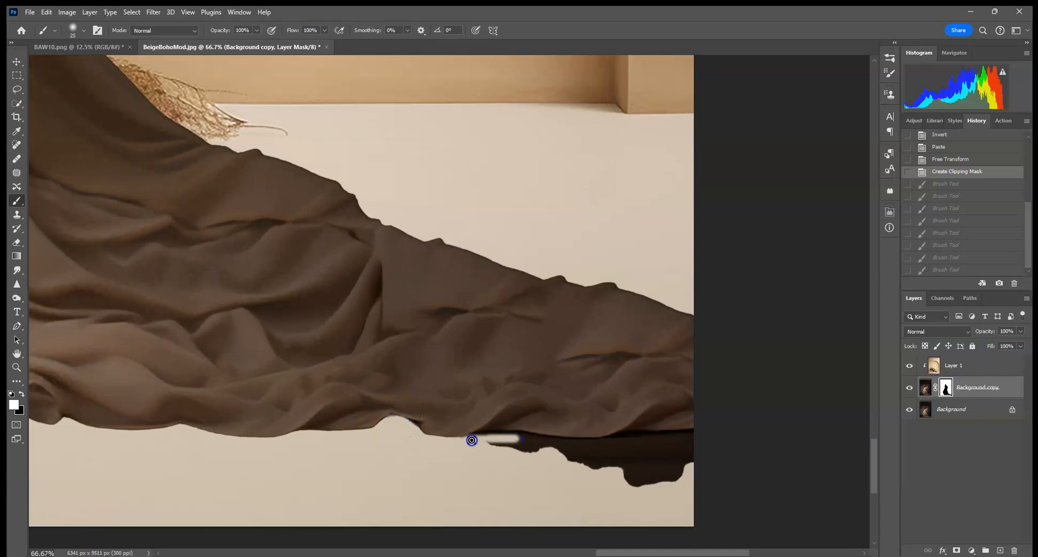
left_click_drag(532, 437, 607, 440)
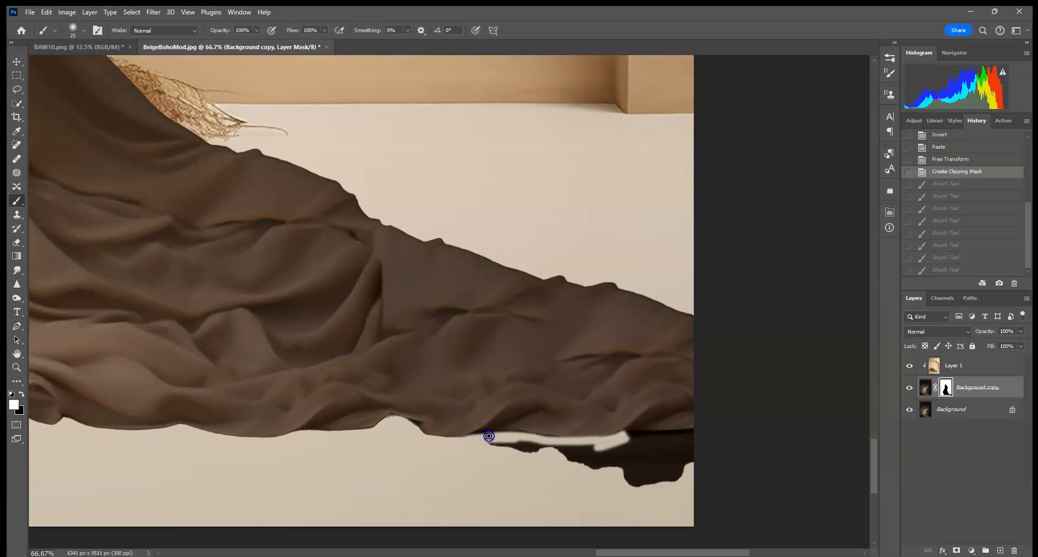
left_click_drag(564, 439, 498, 439)
mouse_move(582, 442)
left_mouse_down()
mouse_move(686, 434)
mouse_move(575, 440)
mouse_move(670, 439)
mouse_move(763, 460)
mouse_move(497, 466)
mouse_move(762, 478)
mouse_move(669, 486)
mouse_move(568, 476)
mouse_move(761, 478)
mouse_move(557, 469)
mouse_move(567, 446)
mouse_move(719, 444)
mouse_move(490, 449)
mouse_move(509, 445)
mouse_move(485, 448)
left_mouse_up()
Paint the mask with a smaller brush in the gap between the sleeve and the body
key("space")
left_click_drag(422, 328, 672, 249)
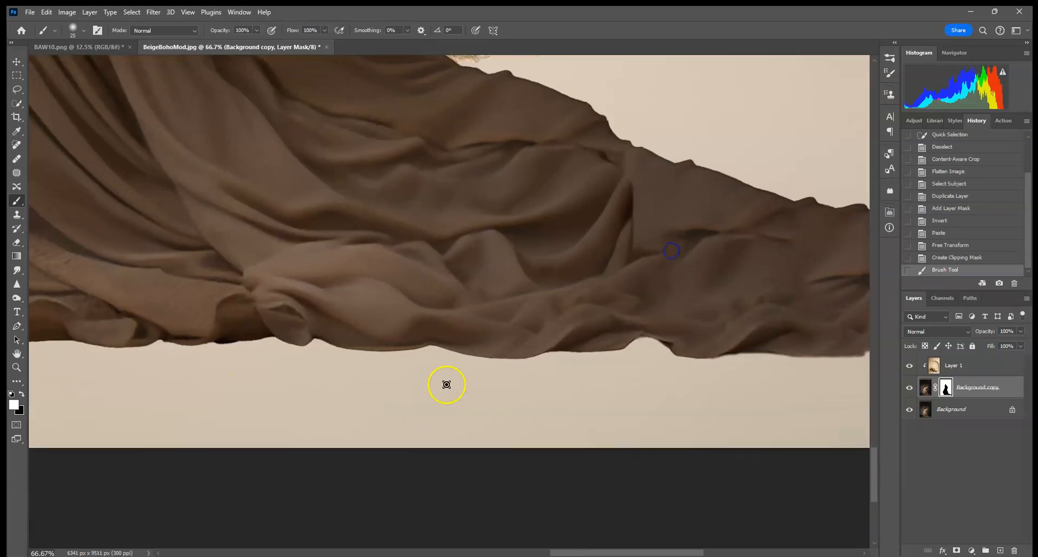
left_click_drag(232, 327, 676, 342)
left_click_drag(329, 320, 662, 340)
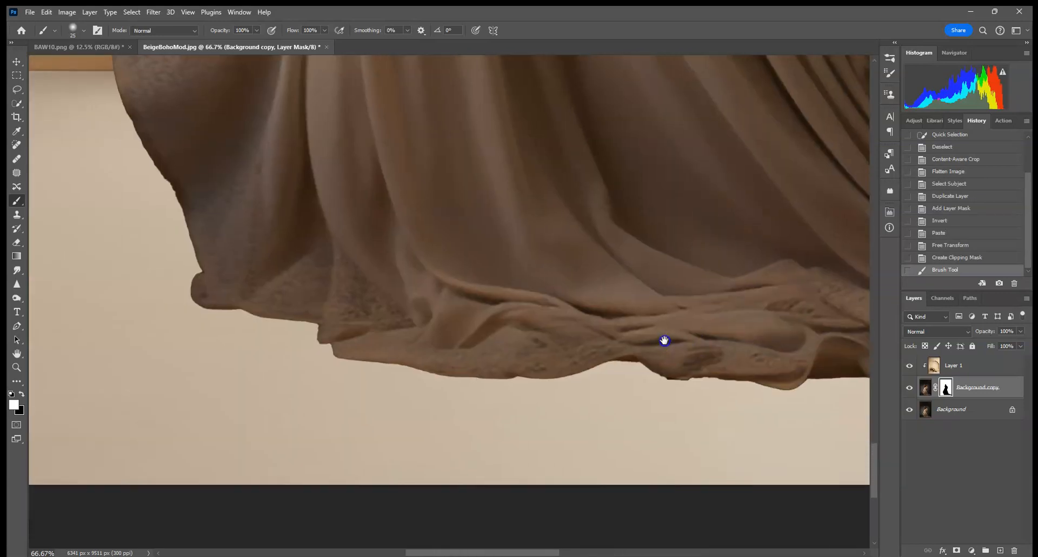
left_click_drag(668, 285, 623, 496)
left_click_drag(596, 326, 834, 385)
left_click_drag(712, 303, 718, 447)
left_click_drag(745, 243, 731, 447)
left_click_drag(684, 129, 546, 489)
left_click_drag(843, 138, 502, 514)
left_click_drag(568, 314, 572, 456)
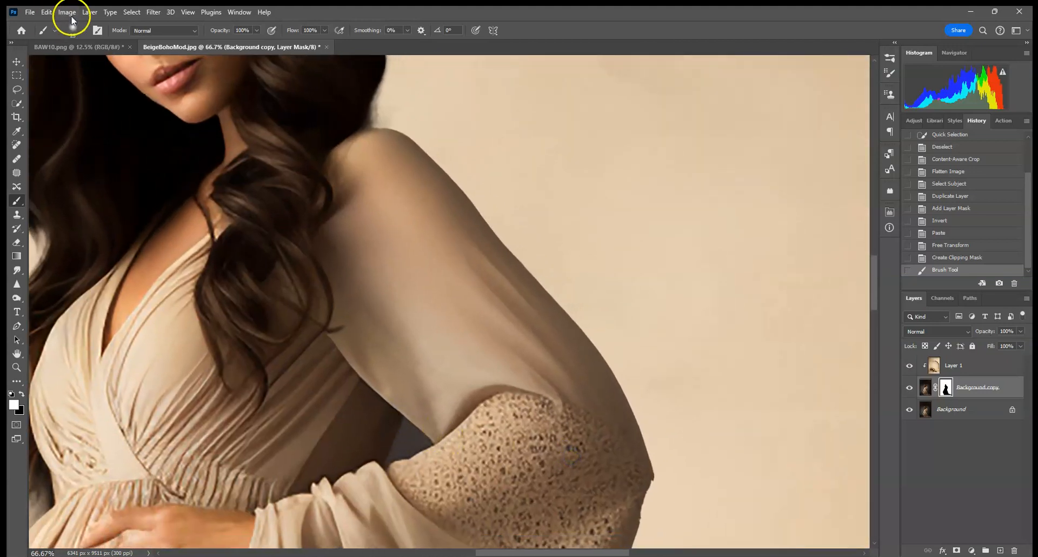
left_click(73, 28)
left_click_drag(73, 63, 70, 64)
left_click(401, 442)
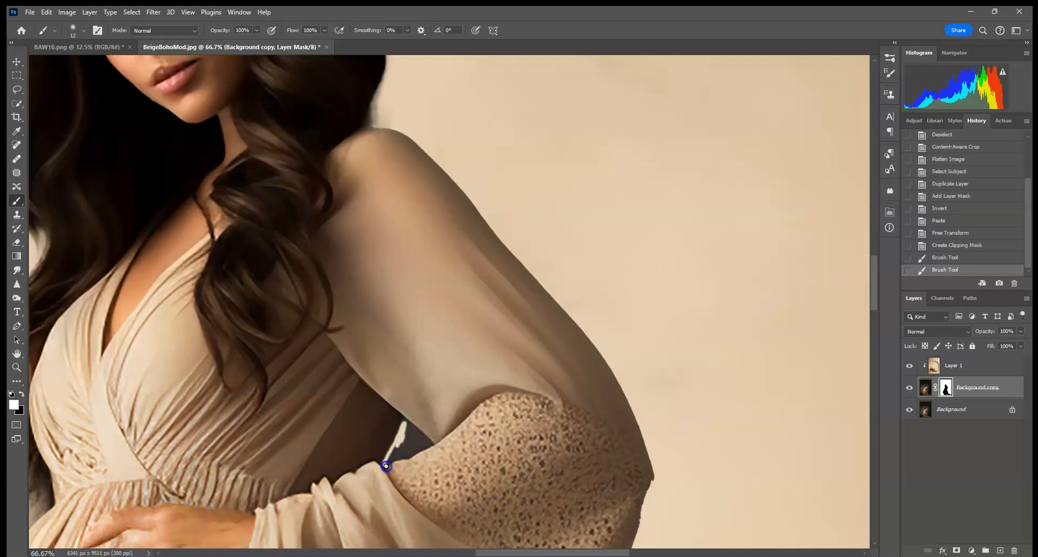
left_click(404, 419)
Resize the brush to 21 px and touch up the mask in the gap beneath the sleeve
left_click(74, 28)
left_click_drag(70, 64, 75, 65)
left_click_drag(406, 429, 407, 433)
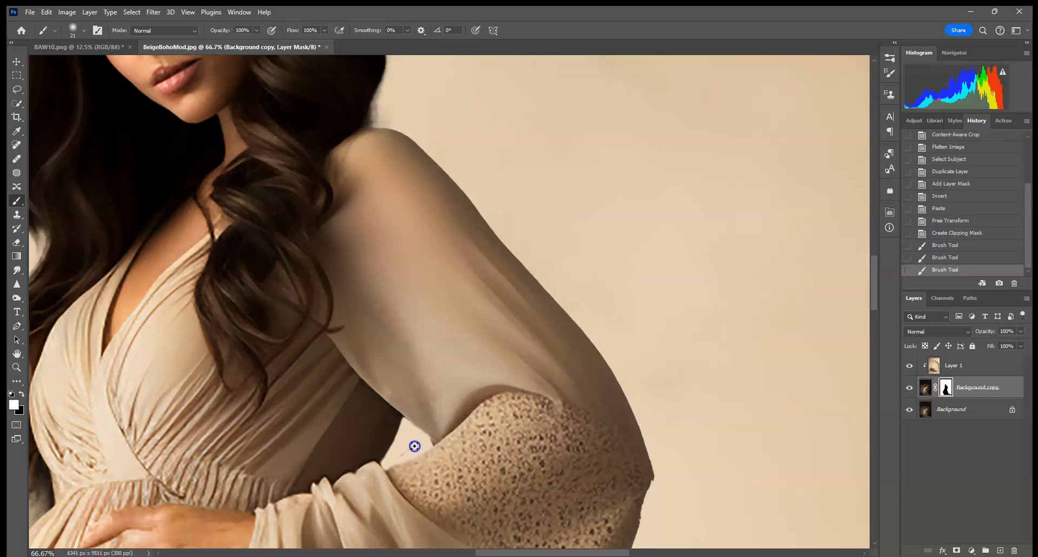
left_click_drag(415, 448, 406, 449)
Switch to black and paint the mask along the hair ends beside the waist
mouse_move(401, 227)
left_mouse_down()
mouse_move(571, 489)
mouse_move(627, 141)
left_mouse_up()
mouse_move(567, 244)
left_mouse_down()
mouse_move(572, 217)
mouse_move(562, 410)
left_mouse_up()
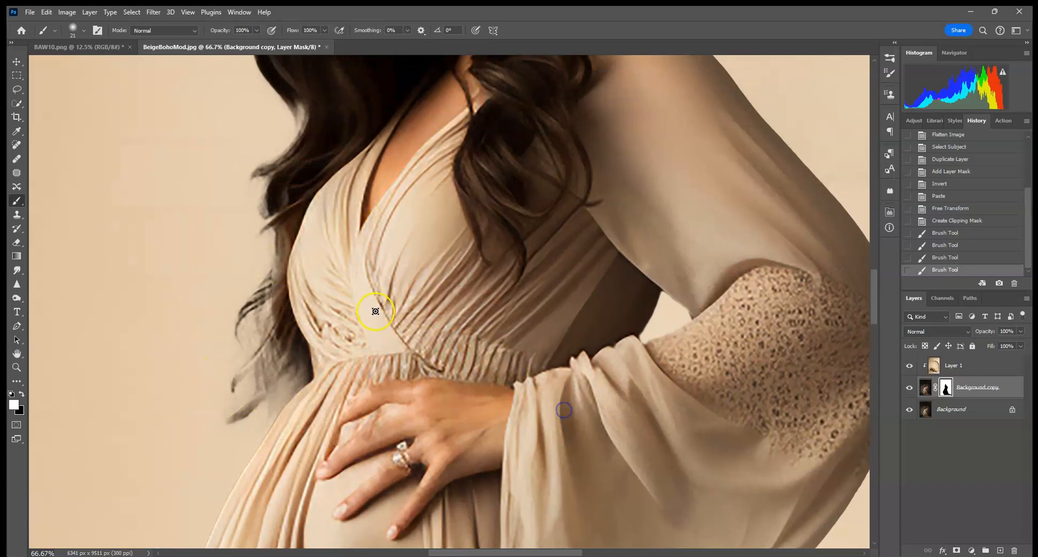
left_click(269, 293)
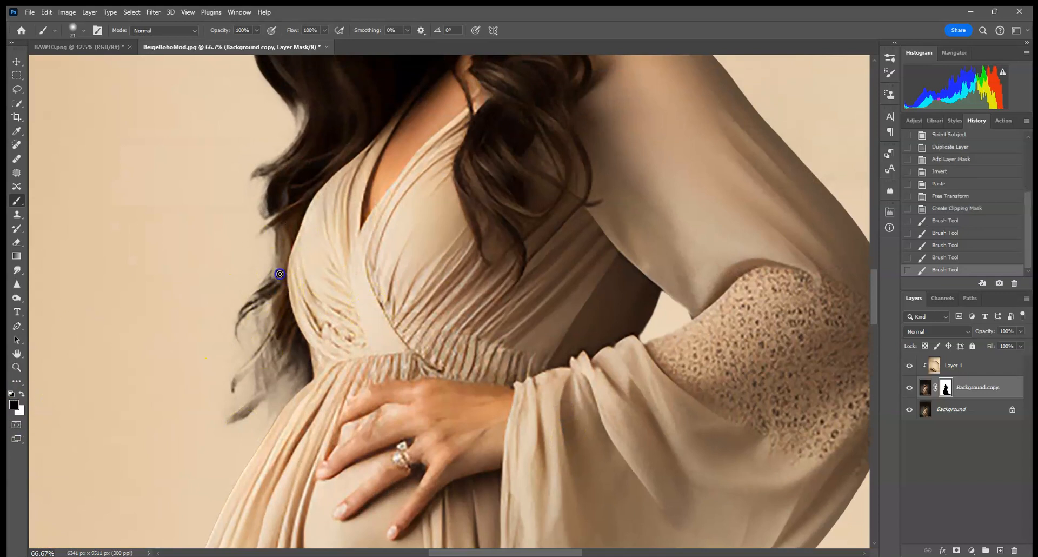
left_click_drag(281, 259, 241, 317)
left_click(279, 282)
left_click(263, 343)
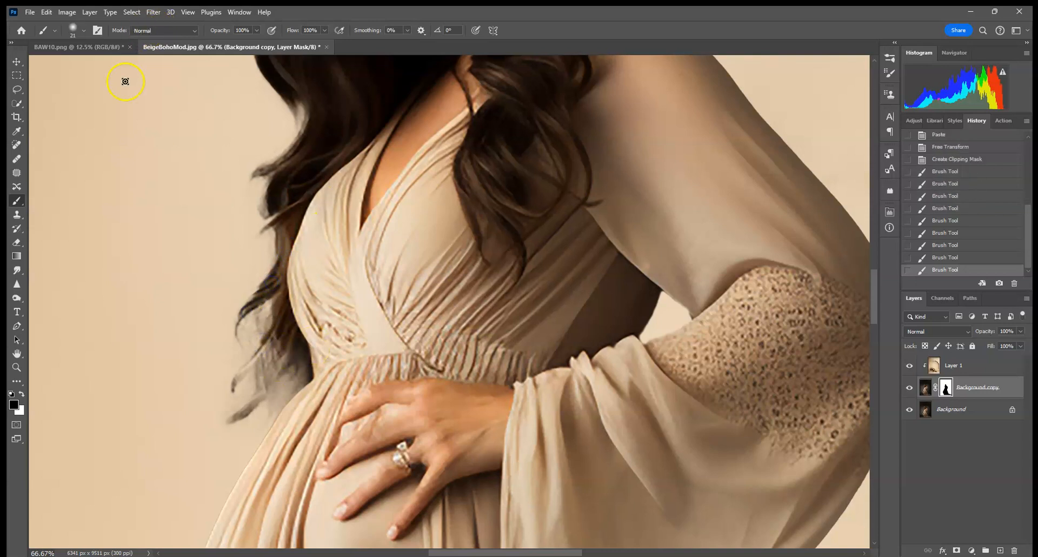
Lower the brush opacity to 13% and softly paint black along the hair edge beside the torso
left_click(256, 30)
left_click(214, 42)
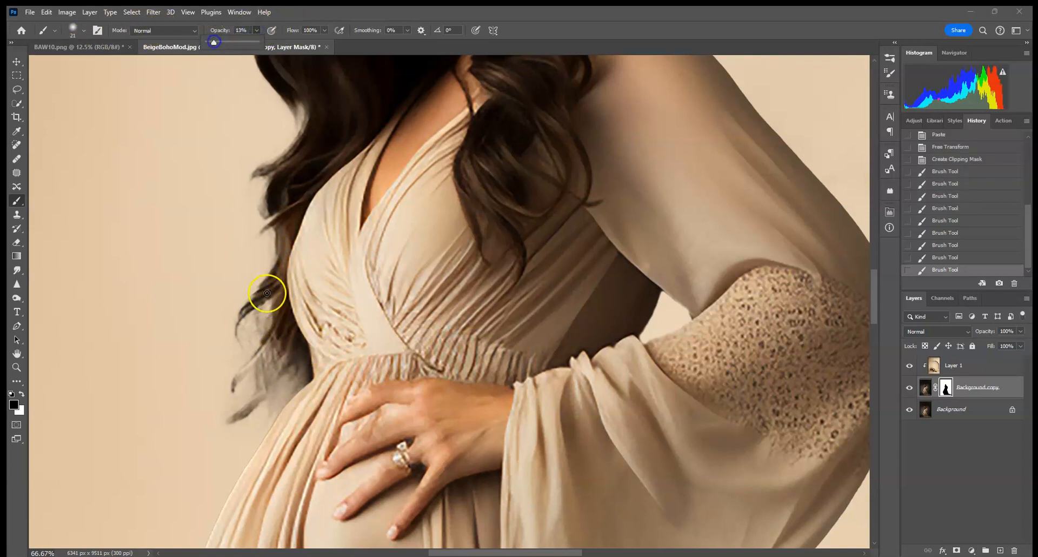
left_click(242, 373)
mouse_move(281, 325)
left_mouse_down()
mouse_move(239, 371)
mouse_move(276, 332)
mouse_move(242, 374)
mouse_move(275, 342)
mouse_move(255, 379)
mouse_move(282, 340)
mouse_move(262, 379)
mouse_move(287, 351)
mouse_move(266, 396)
mouse_move(297, 368)
mouse_move(276, 410)
mouse_move(299, 381)
mouse_move(280, 393)
mouse_move(291, 339)
left_mouse_up()
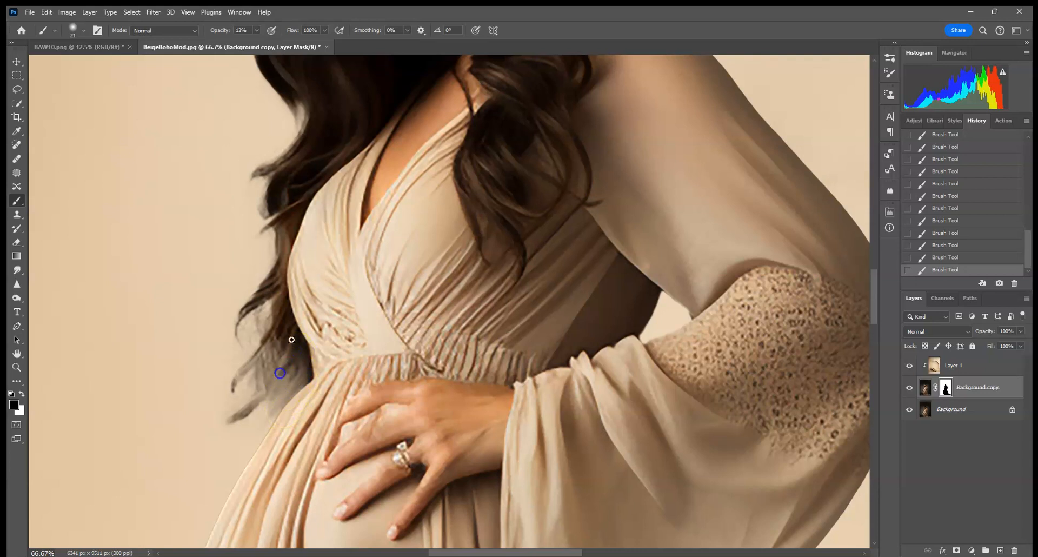
mouse_move(282, 284)
left_mouse_down()
mouse_move(251, 314)
mouse_move(282, 291)
mouse_move(257, 316)
mouse_move(273, 288)
mouse_move(268, 384)
left_mouse_up()
mouse_move(325, 305)
left_mouse_down()
mouse_move(299, 413)
mouse_move(308, 514)
mouse_move(313, 441)
mouse_move(311, 504)
left_mouse_up()
Raise the brush opacity to 56% and paint black along the hair's left edge near the face
left_click(257, 31)
left_click_drag(227, 174, 229, 213)
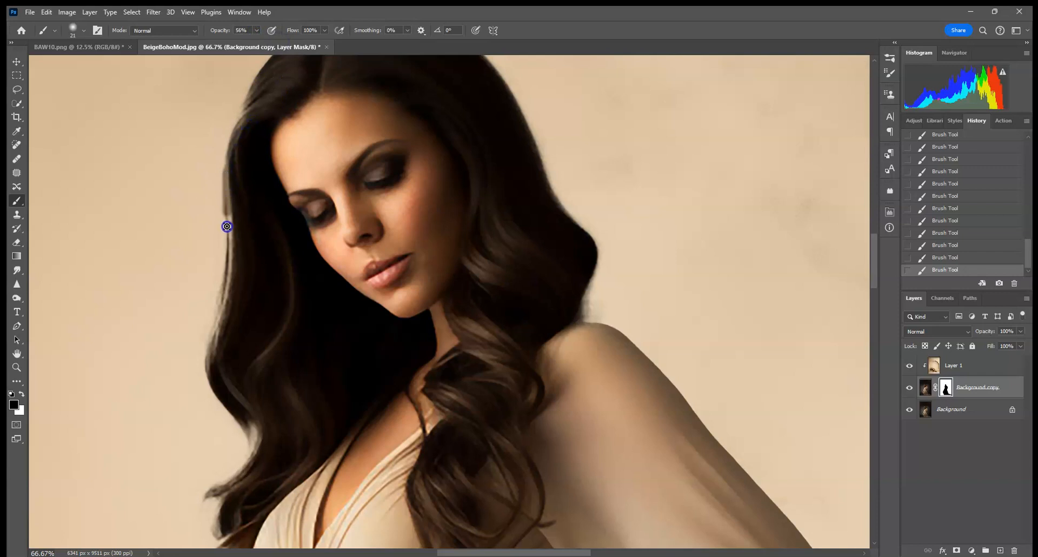
mouse_move(229, 207)
left_mouse_down()
mouse_move(229, 194)
mouse_move(214, 323)
left_mouse_up()
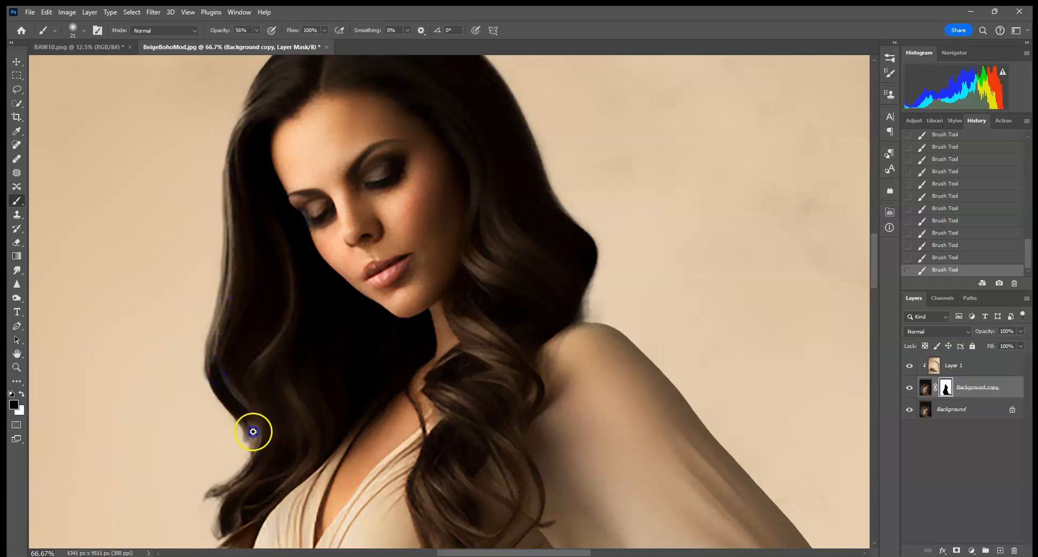
key("ctrl+0")
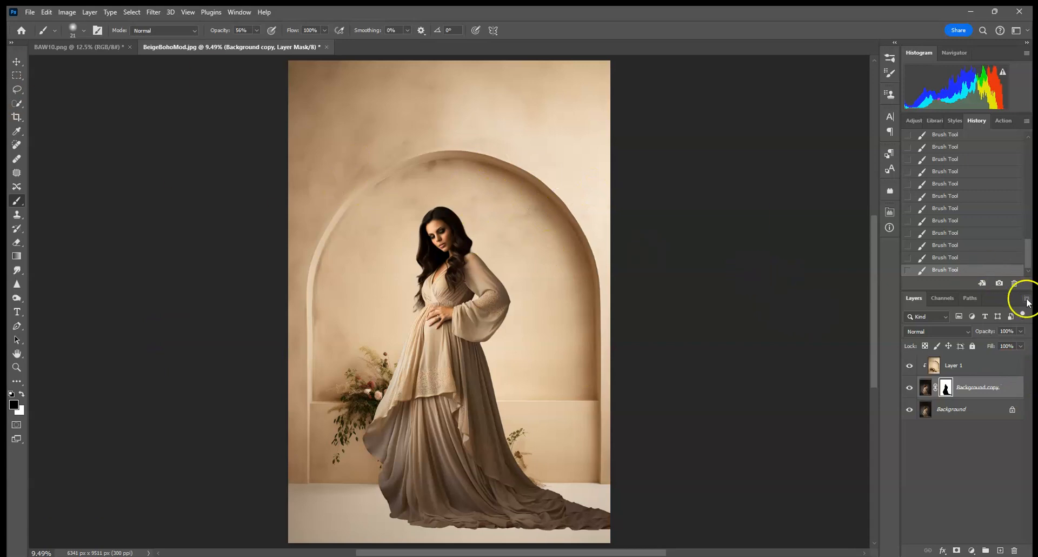
Select the clipped backdrop layer and flip it horizontally with Free Transform
left_click(987, 390)
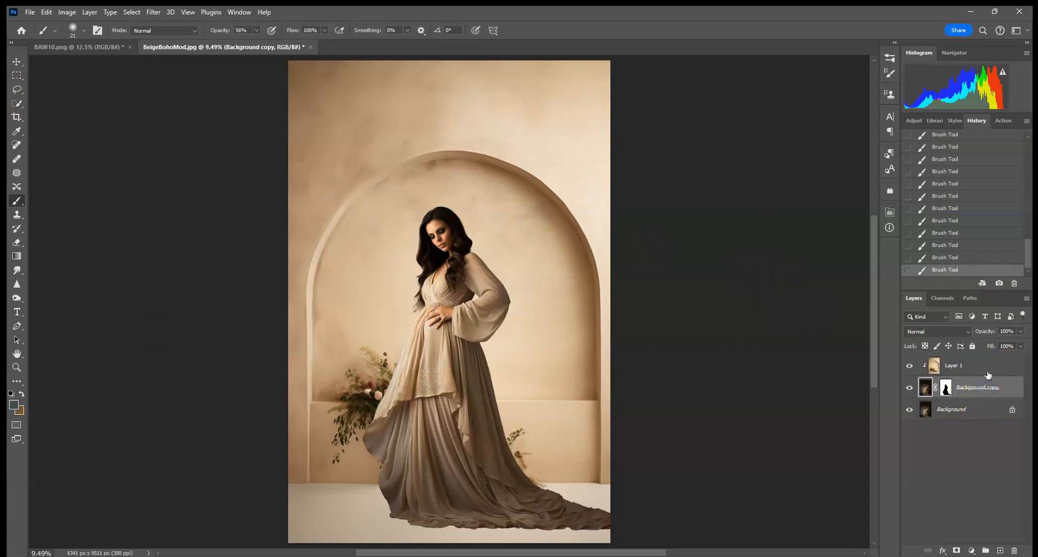
left_click(988, 373)
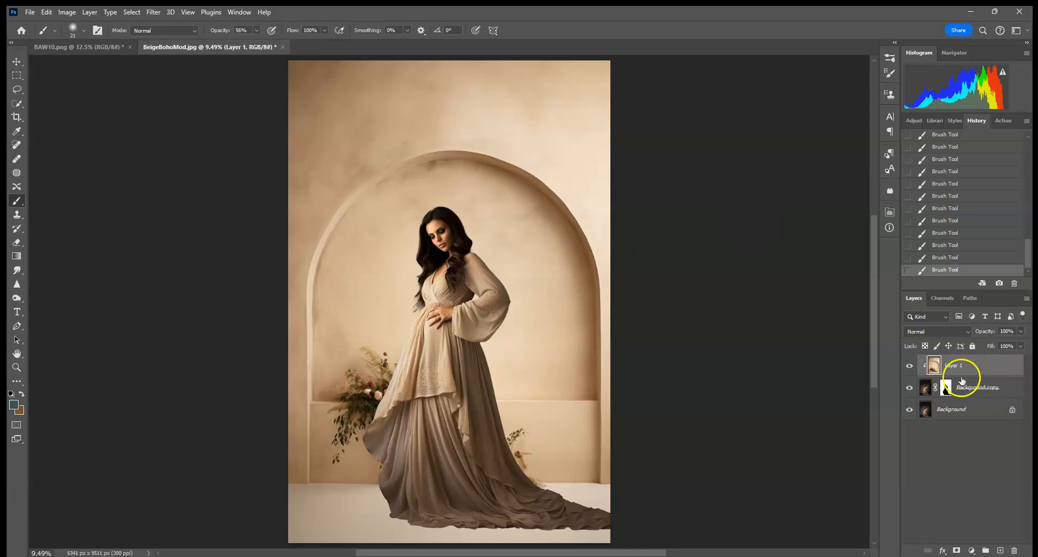
left_click(16, 62)
left_click_drag(616, 158, 616, 160)
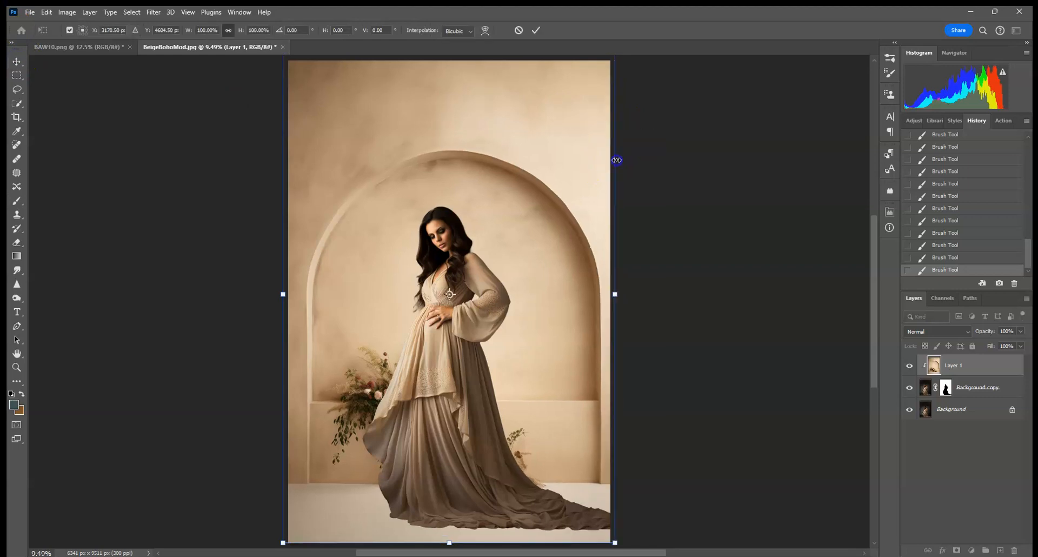
right_click(584, 166)
left_click(618, 376)
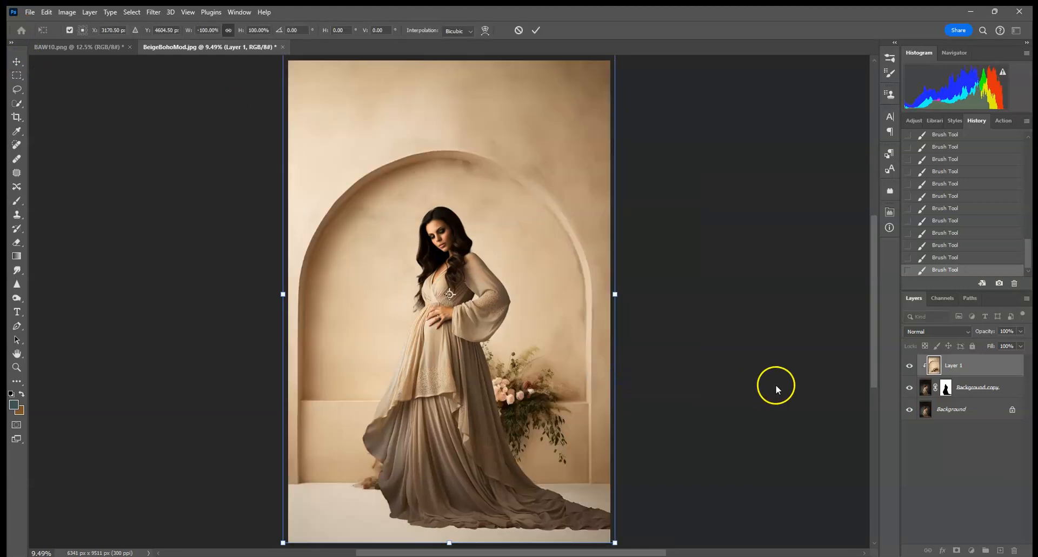
left_click(536, 30)
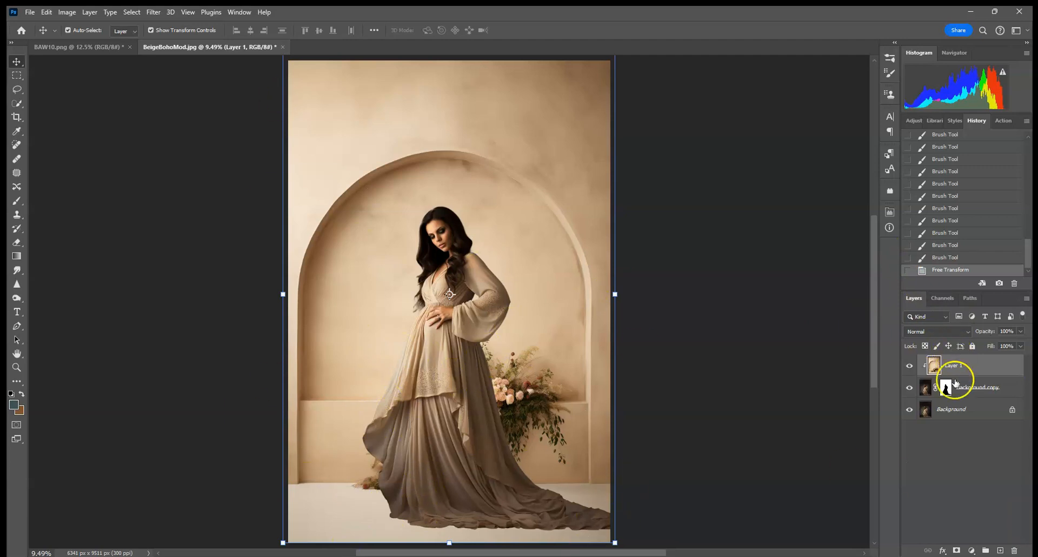
Add a new empty layer above the Background layer and reselect the Background layer
left_click(947, 410)
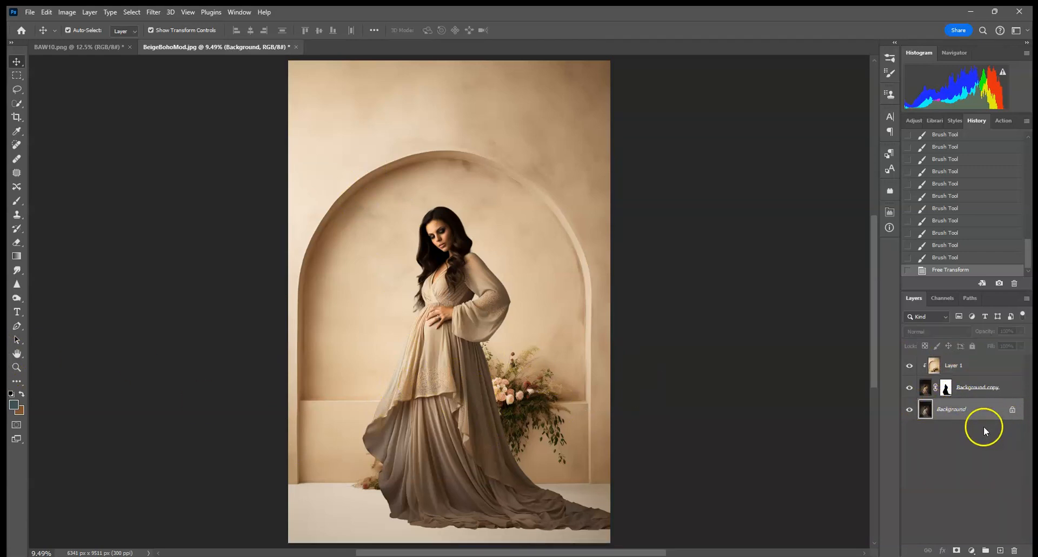
left_click(1000, 551)
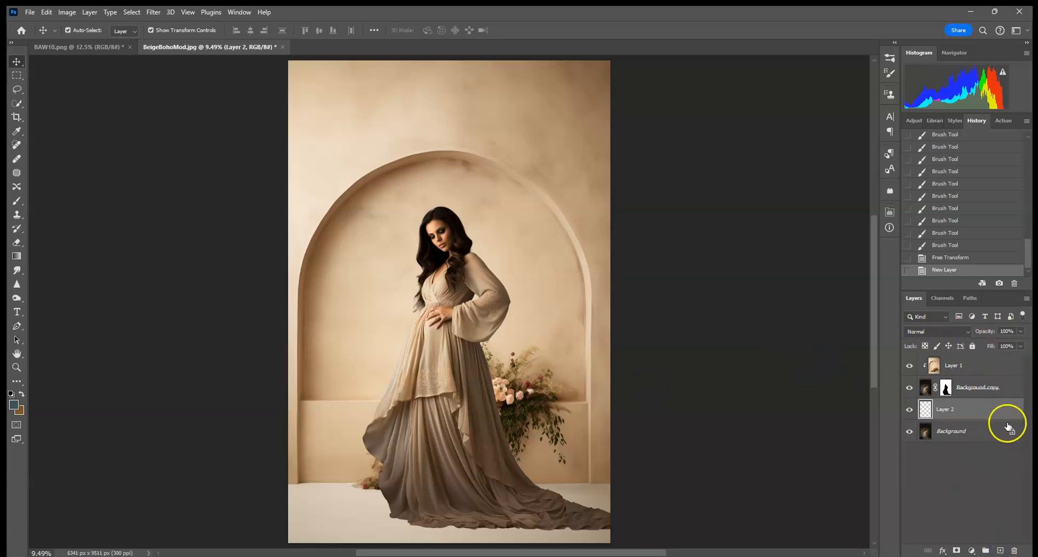
left_click(977, 431)
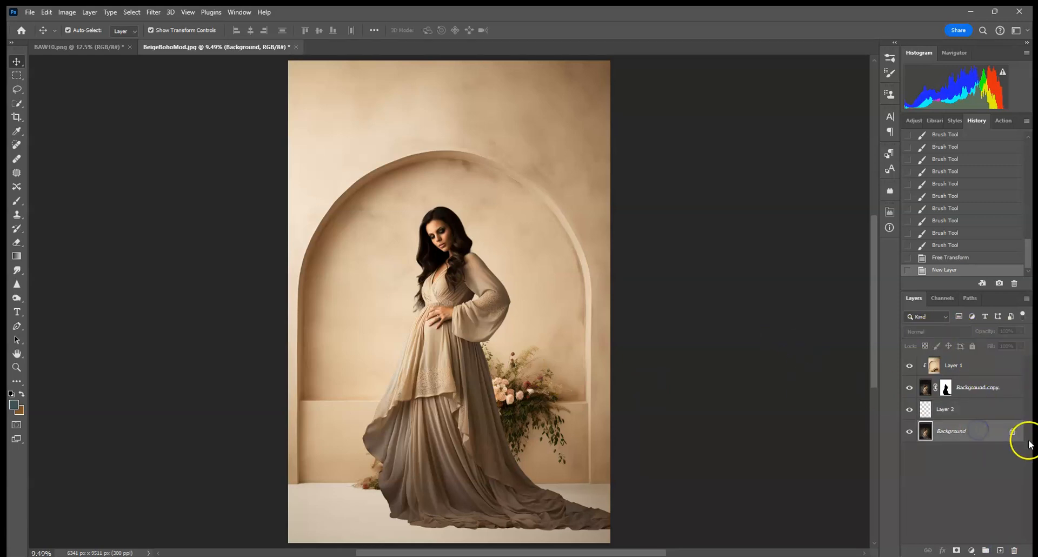
Dodge the area around the lower-left dress hem on the Background layer with Shadows range at 51% exposure
left_click(18, 299)
left_click(44, 297)
left_click_drag(388, 539, 382, 517)
mouse_move(371, 449)
left_mouse_down()
mouse_move(368, 412)
mouse_move(383, 389)
left_mouse_up()
mouse_move(386, 482)
left_mouse_down()
mouse_move(364, 536)
mouse_move(420, 540)
mouse_move(443, 499)
left_mouse_up()
left_click_drag(439, 460, 412, 394)
left_click_drag(400, 378, 389, 363)
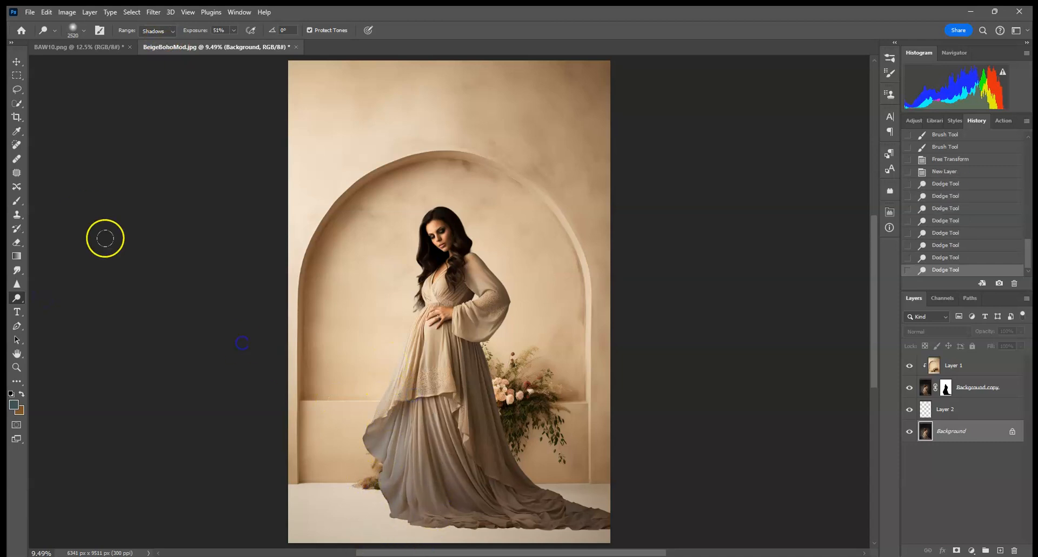
Switch the Dodge range to Midtones and lighten the same lower-left hem area again
left_click(157, 31)
left_click(150, 50)
mouse_move(378, 419)
left_mouse_down()
mouse_move(383, 493)
mouse_move(418, 525)
left_mouse_up()
left_click_drag(438, 435, 394, 375)
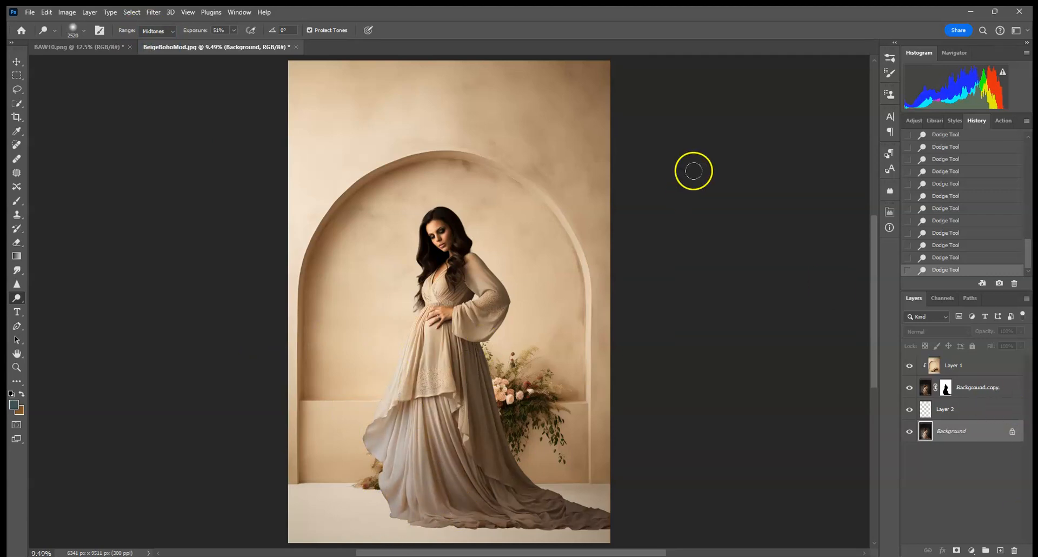
Add a Curves adjustment above the Background layer and raise the midtones slightly to Input 105, Output 131
left_click(921, 120)
left_click(910, 140)
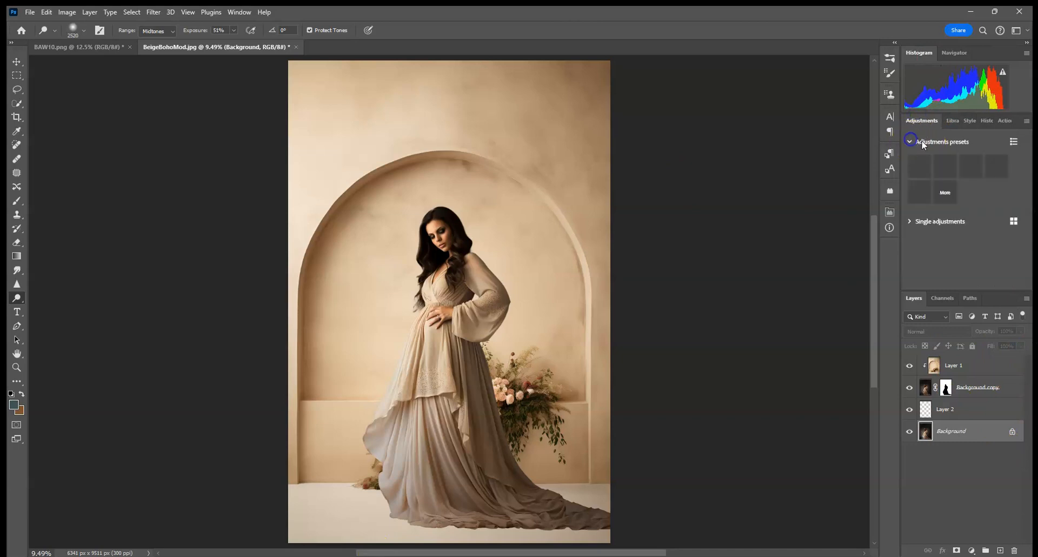
left_click(909, 221)
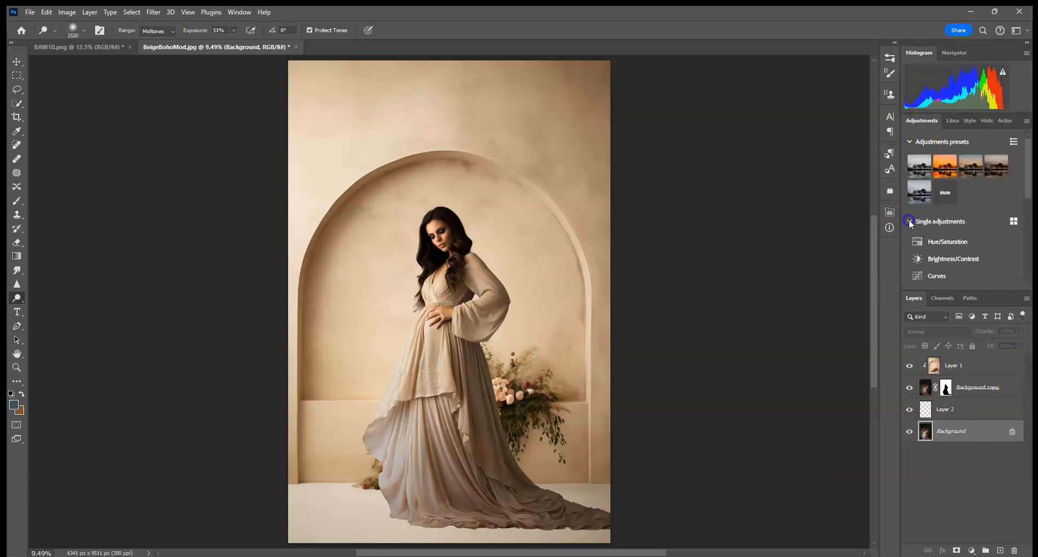
scroll(984, 201, "down", 4)
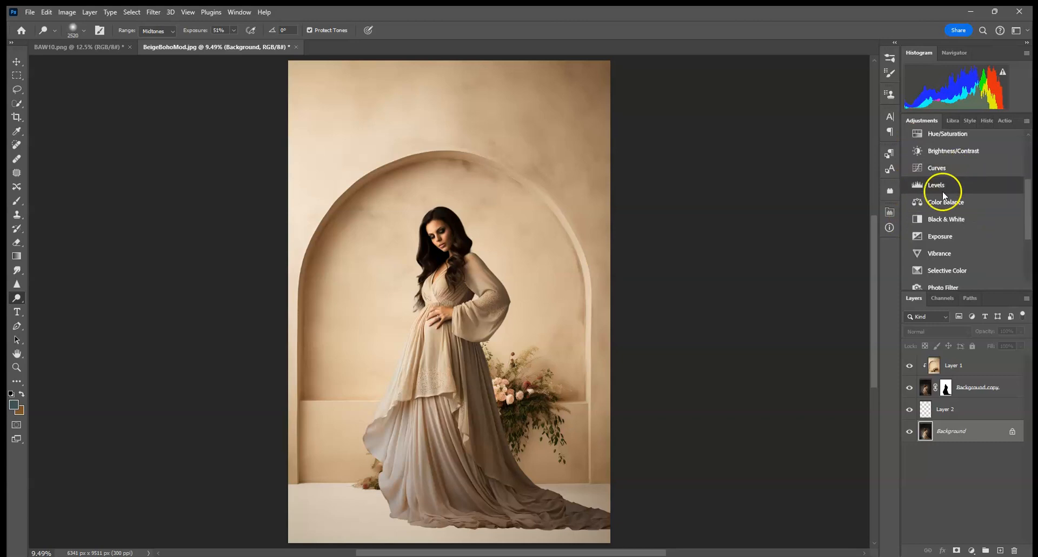
left_click(944, 169)
left_click_drag(819, 311, 817, 305)
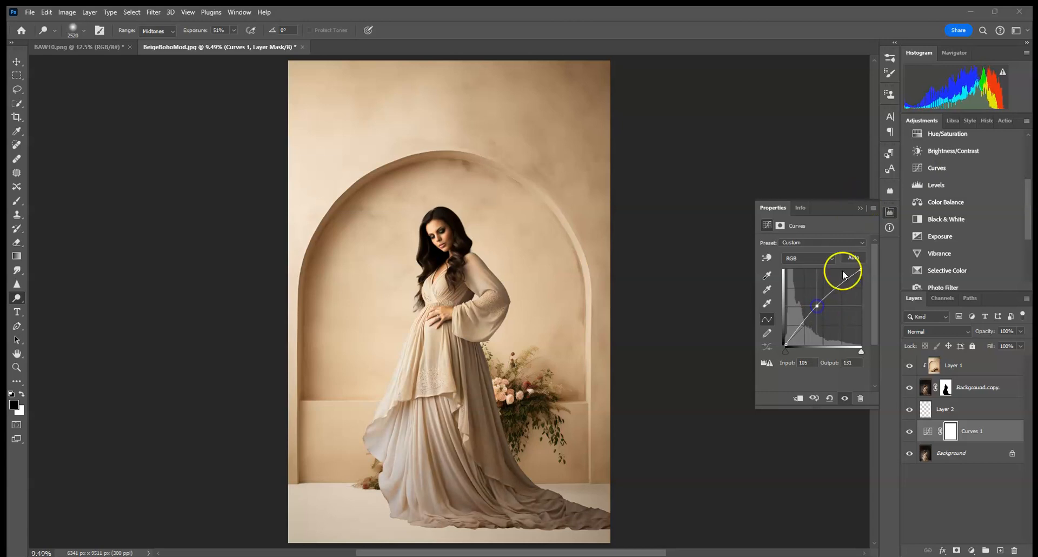
left_click(861, 207)
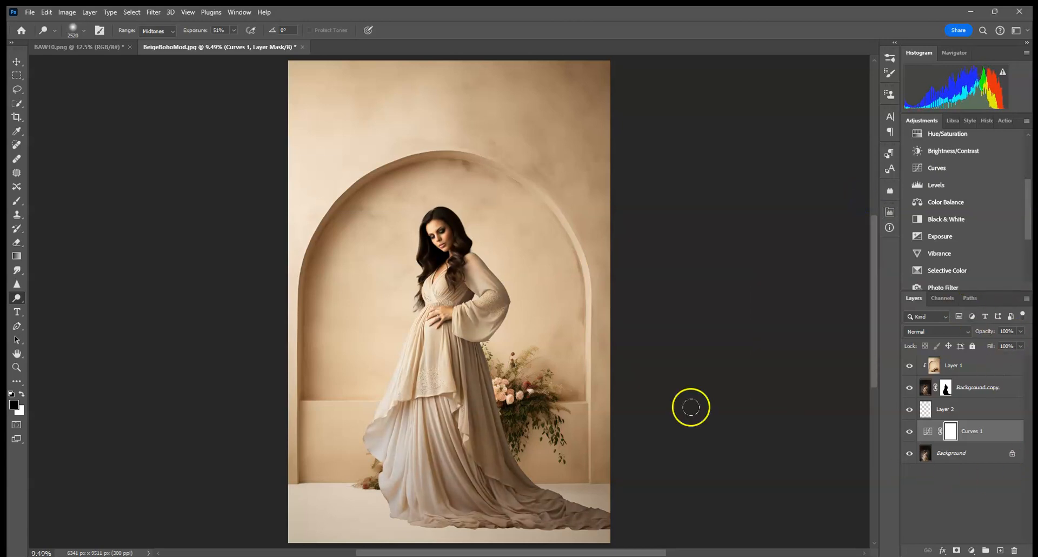
Add a new empty layer above the Background layer and set its blend mode to Color
left_click(967, 453)
left_click(1000, 550)
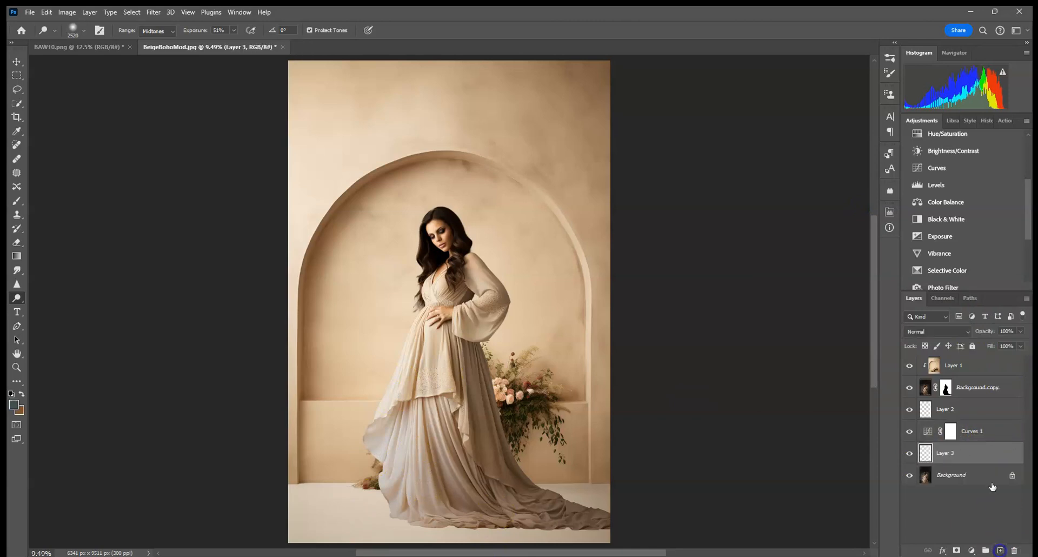
left_click(945, 331)
left_click(924, 538)
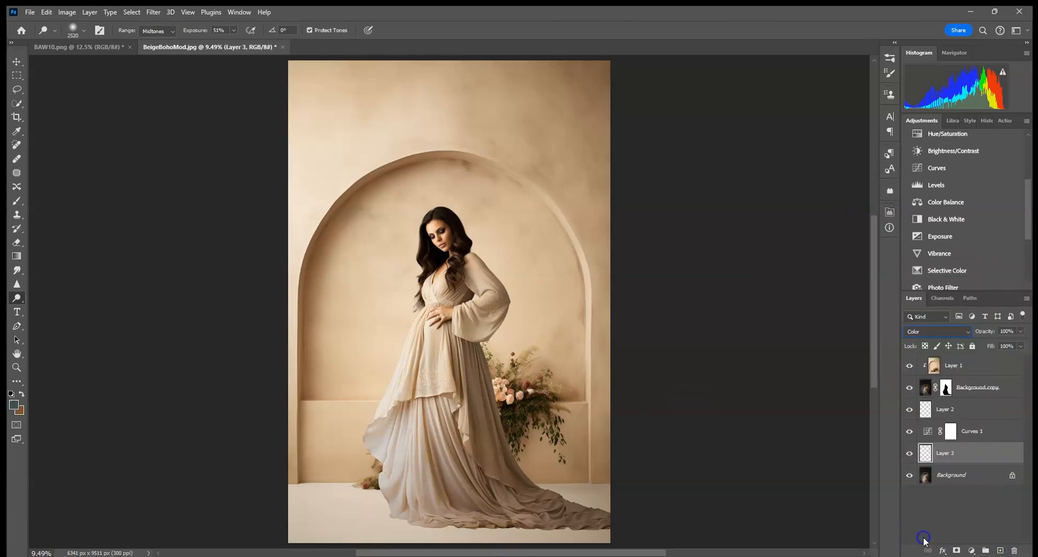
With a soft round brush, sample the dress colour and paint it over the lower dress on the Color layer
left_click(17, 201)
left_click(82, 31)
left_click(128, 63)
left_click(257, 30)
left_click_drag(252, 42, 408, 44)
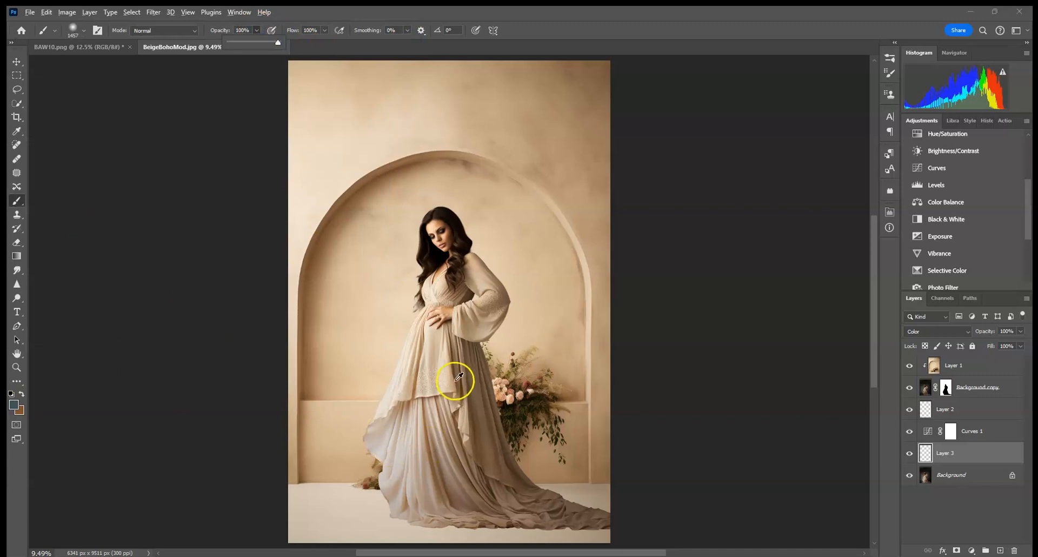
left_click(434, 351, "alt")
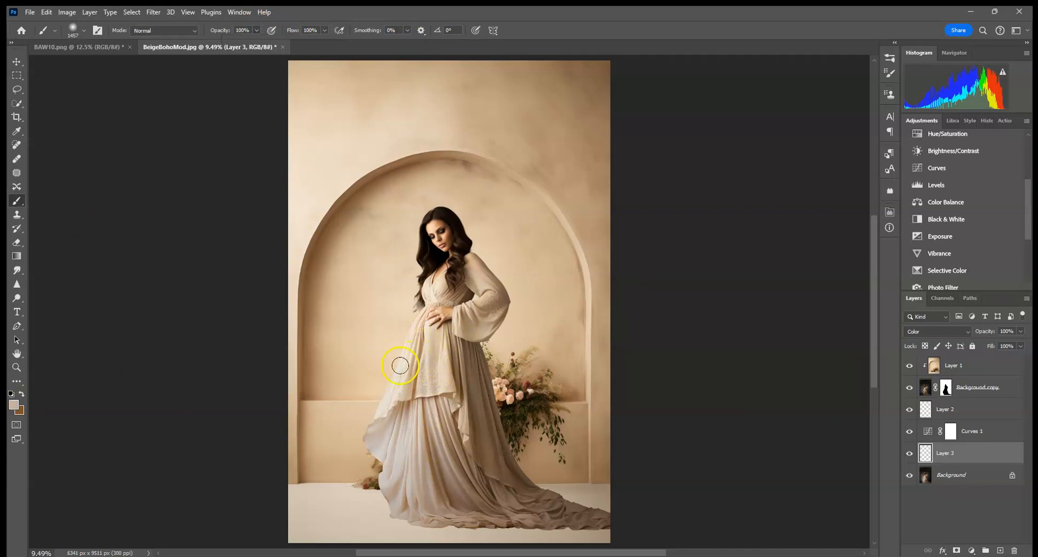
mouse_move(380, 463)
left_mouse_down()
mouse_move(398, 507)
mouse_move(423, 531)
mouse_move(424, 394)
left_mouse_up()
mouse_move(447, 453)
left_mouse_down()
mouse_move(464, 510)
mouse_move(440, 512)
left_mouse_up()
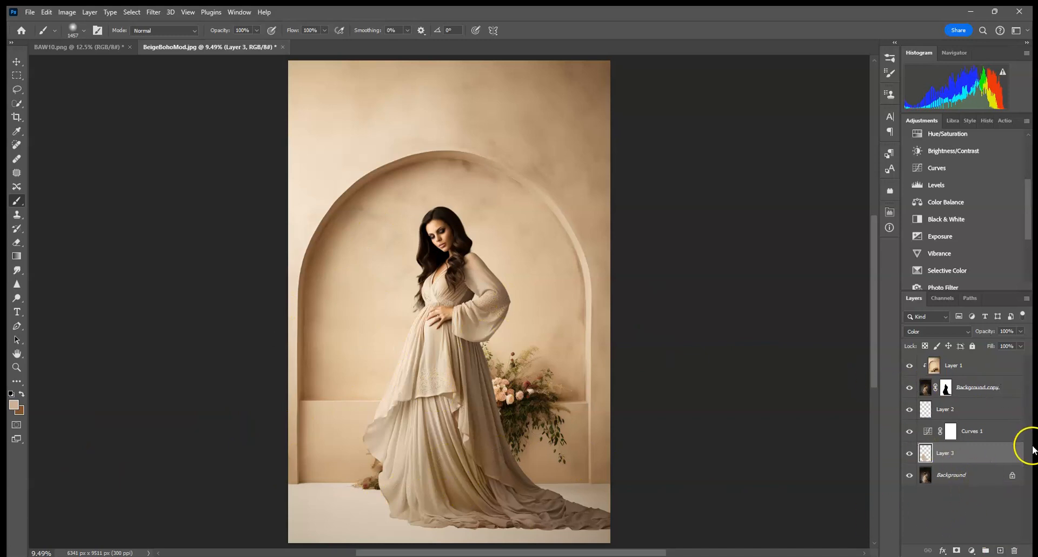
Add a new layer clipped above Layer 1 and set its blend mode to Multiply
left_click(973, 479)
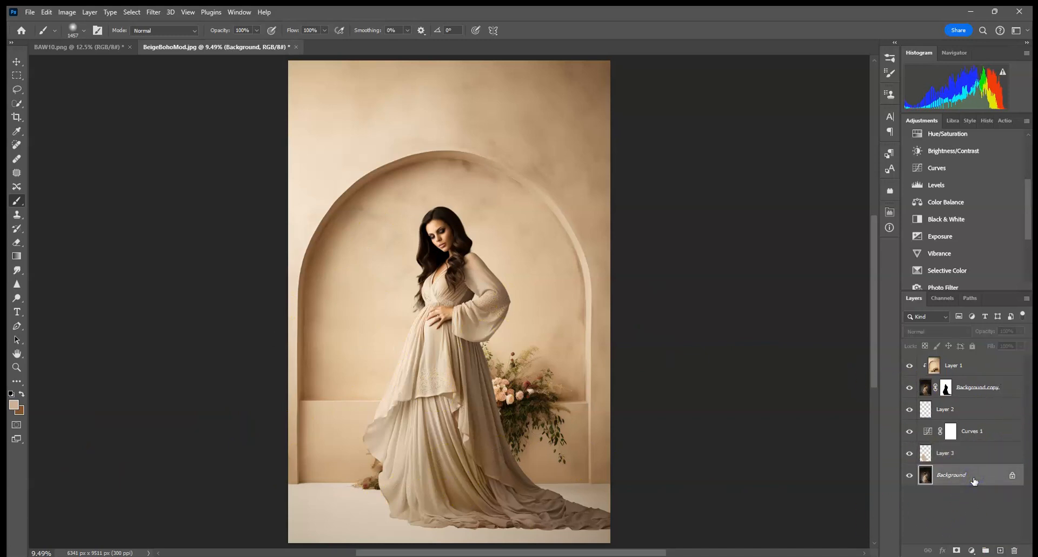
left_click(968, 369)
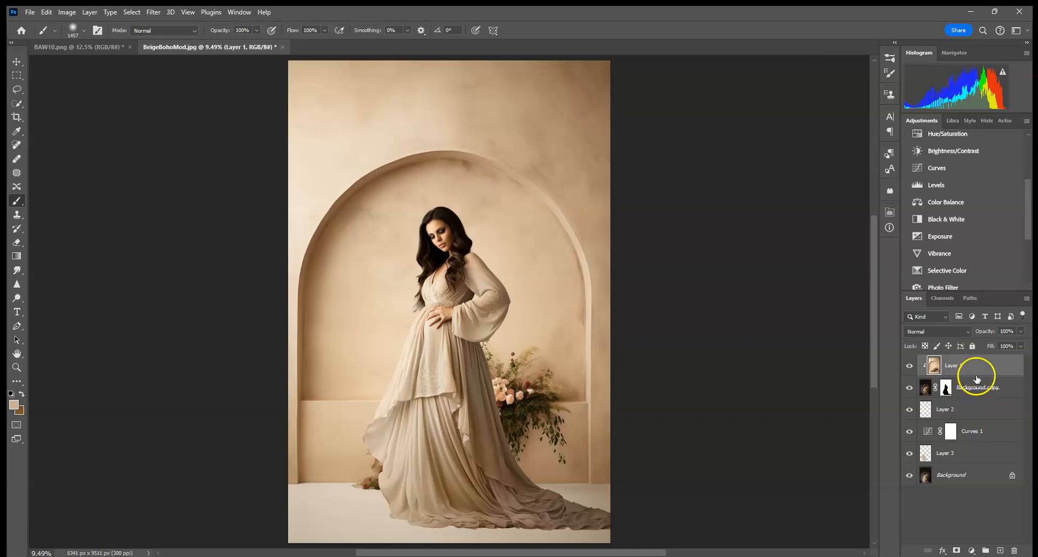
left_click(1000, 549)
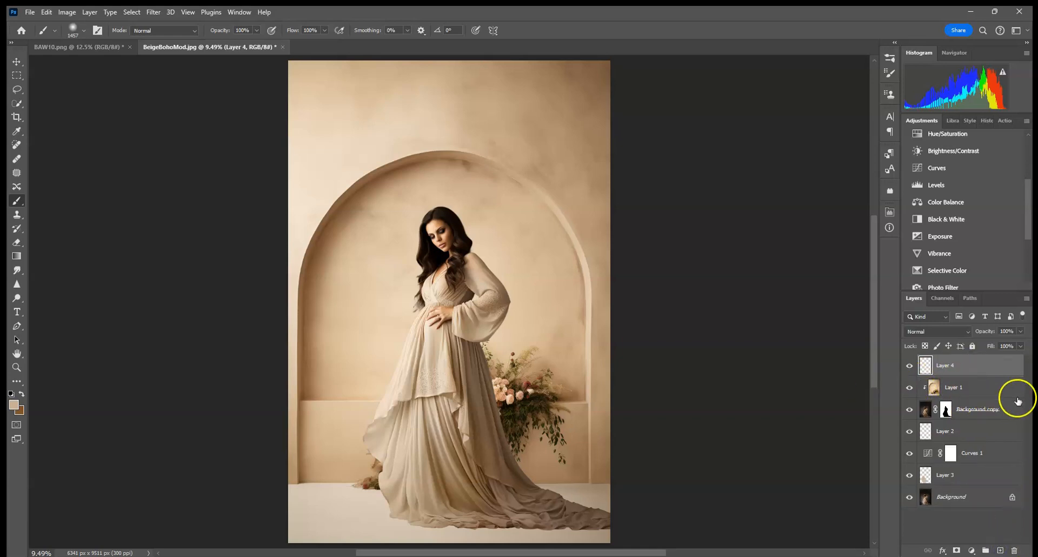
left_click(953, 373, "alt")
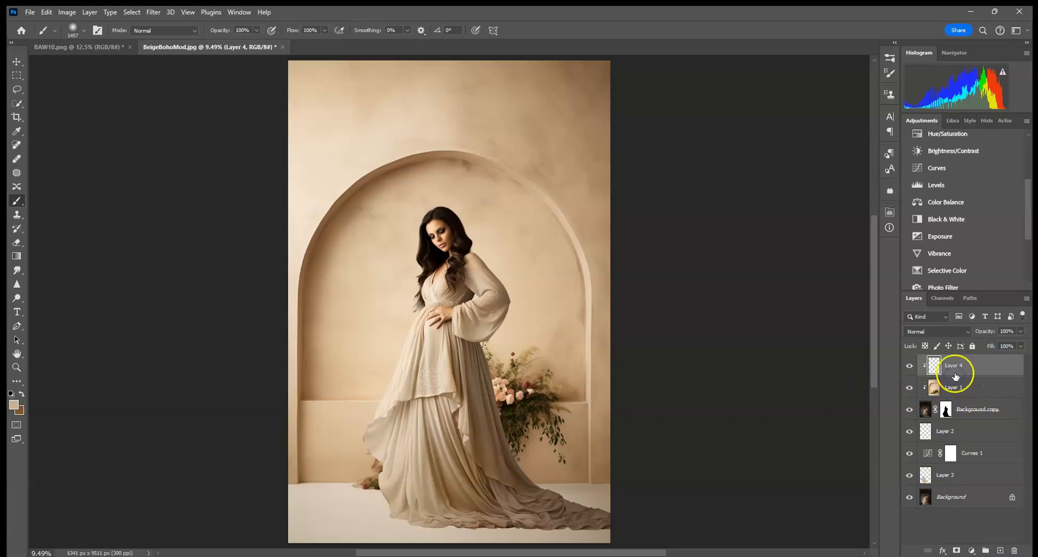
left_click(939, 333)
left_click(939, 300)
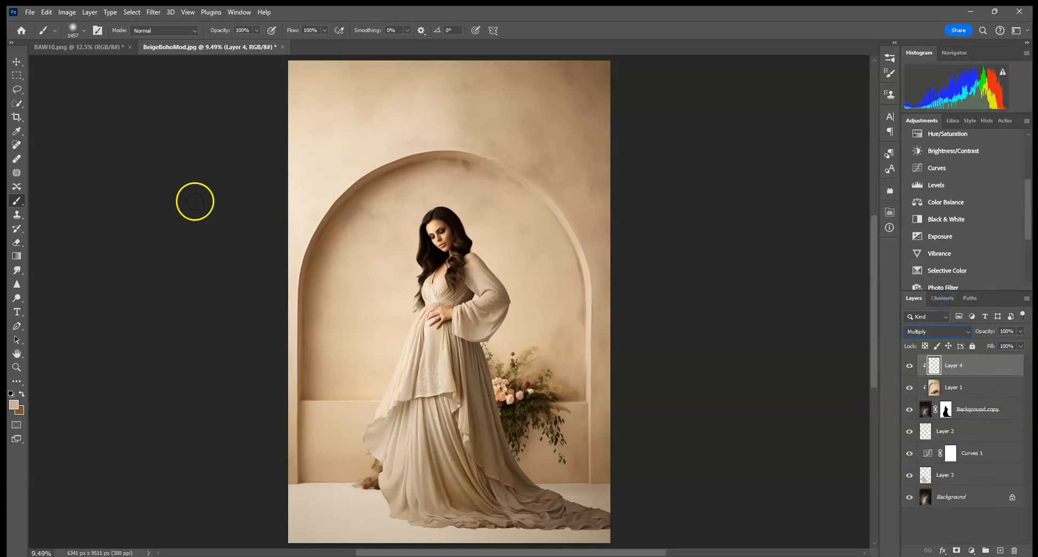
Sample a dark floor tone and paint a soft shadow beneath the dress train, then set the layer opacity to 52%
left_click(76, 31)
left_click_drag(130, 63, 119, 64)
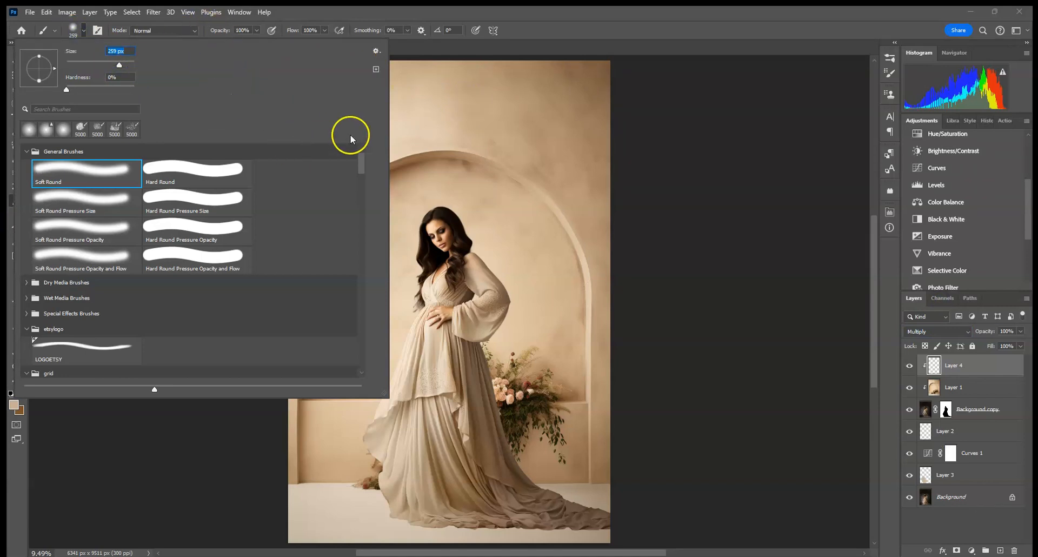
left_click(540, 29)
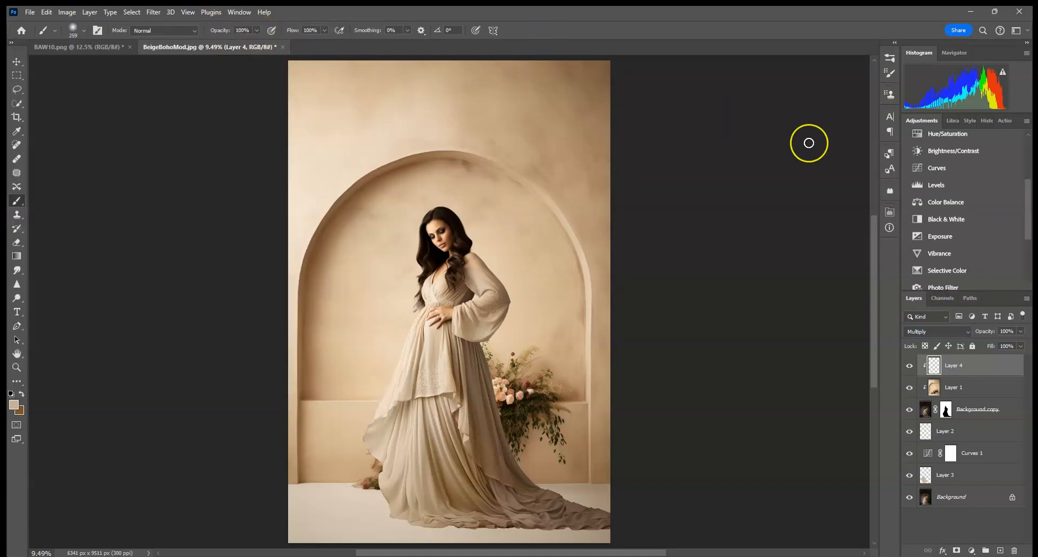
left_click(301, 483, "alt")
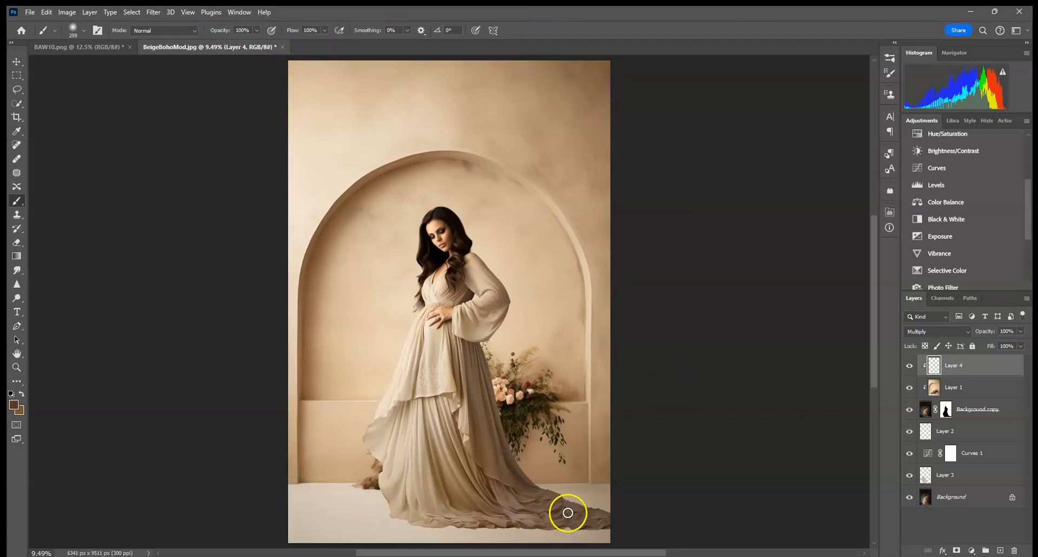
left_click(76, 31)
left_click_drag(108, 65, 127, 65)
left_click_drag(519, 496, 655, 505)
left_click(46, 12)
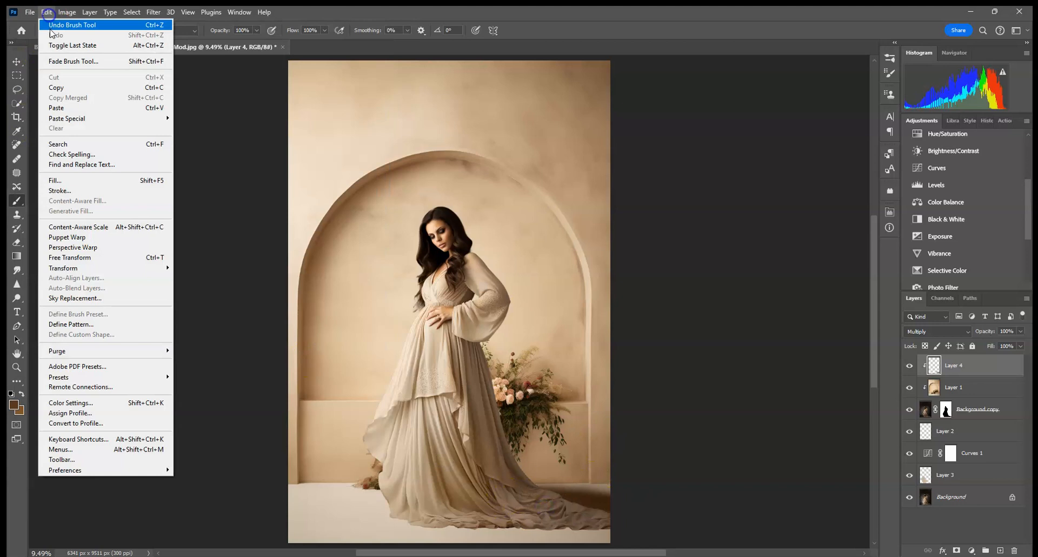
left_click(65, 22)
mouse_move(579, 477)
left_mouse_down()
mouse_move(532, 497)
mouse_move(660, 498)
left_mouse_up()
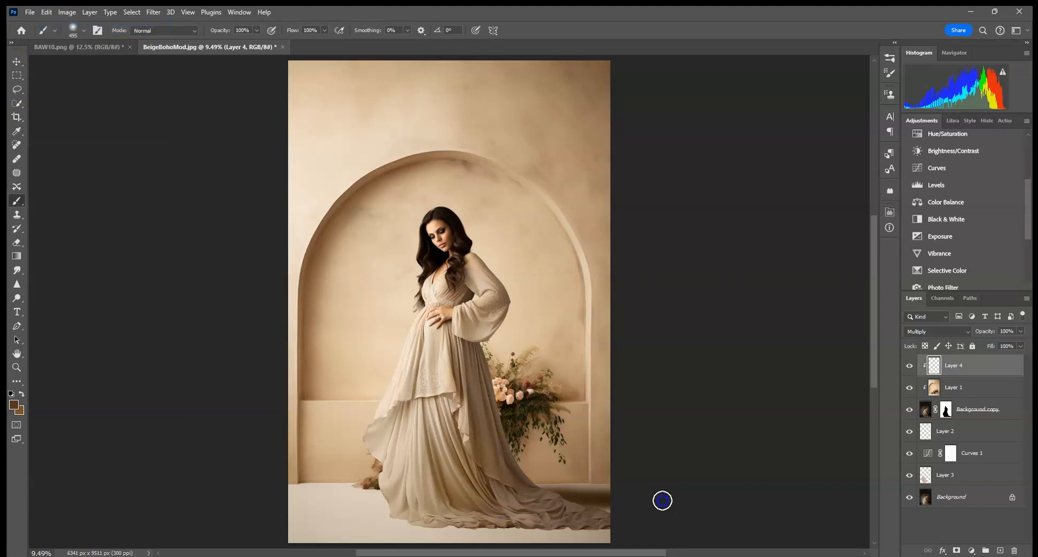
left_click(1020, 331)
left_click_drag(1013, 345, 1002, 346)
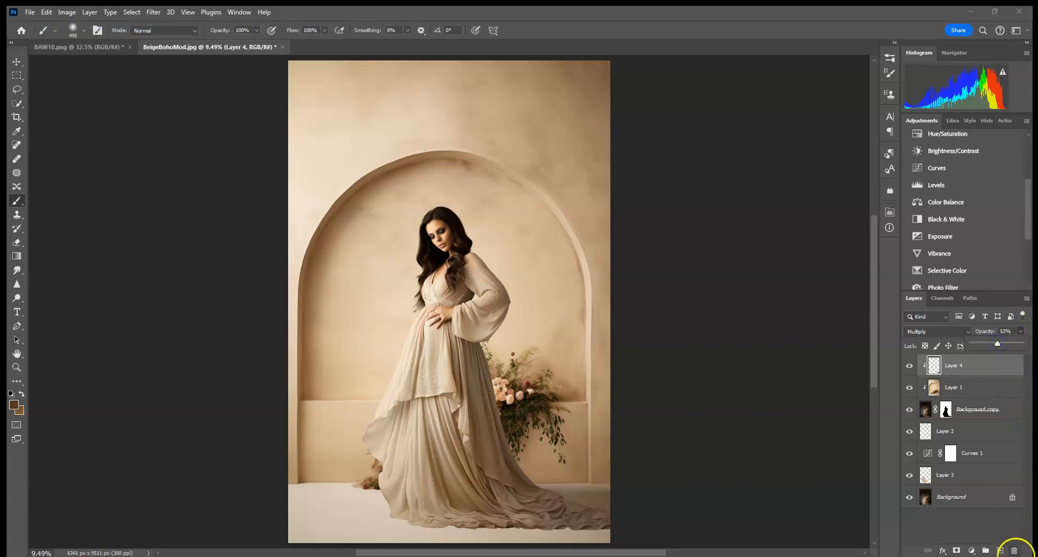
Add another layer clipped above the shadow layer and set it to Multiply
left_click(1000, 550)
left_click(954, 372, "alt")
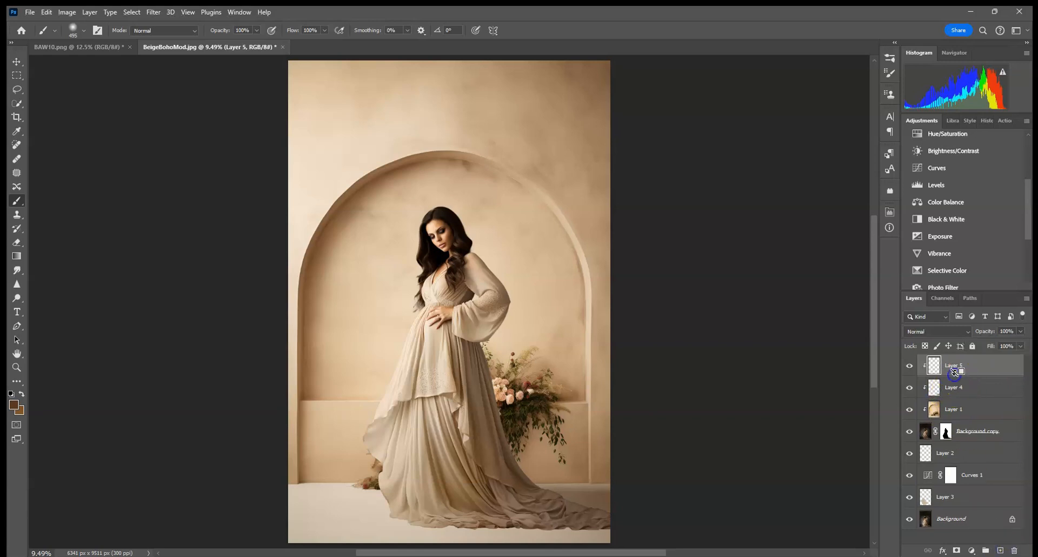
left_click(939, 335)
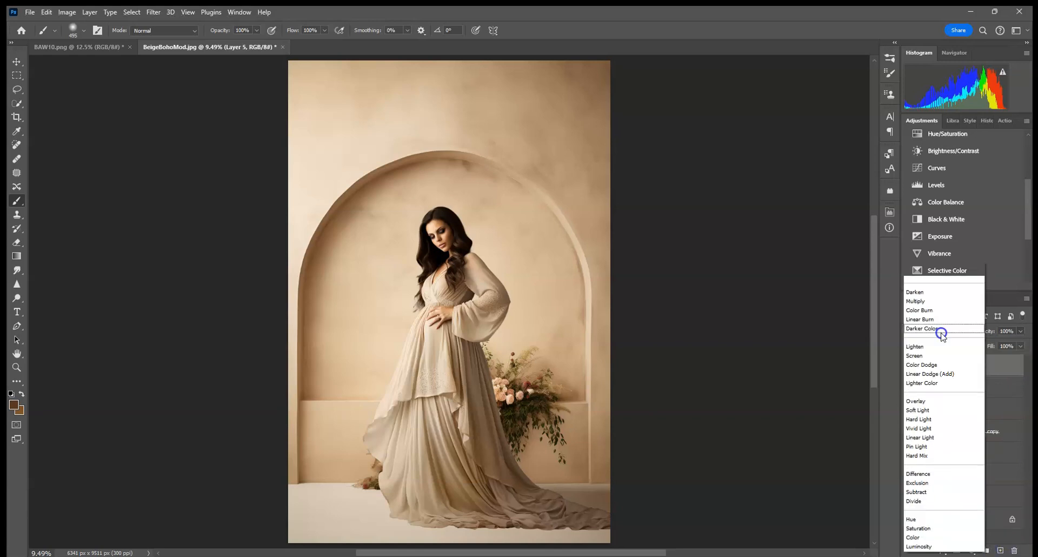
left_click(924, 299)
Zoom into the dress hem and paint a thin contact shadow along its bottom edge with a 21 px brush
key("ctrl+plus")
key("ctrl+plus")
key("ctrl+plus")
key("ctrl+plus")
key("ctrl+plus")
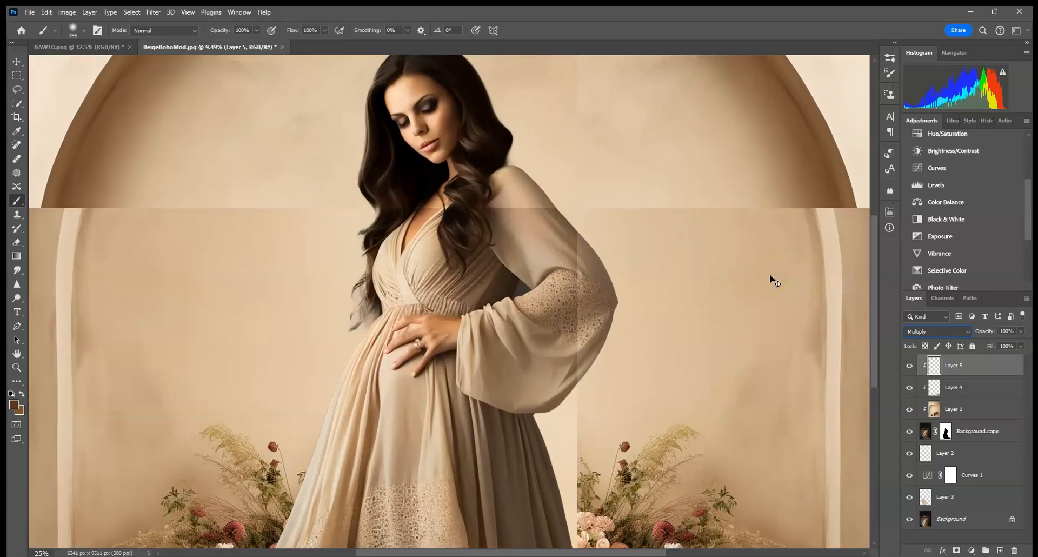
key("ctrl+plus")
left_click_drag(498, 311, 491, 127)
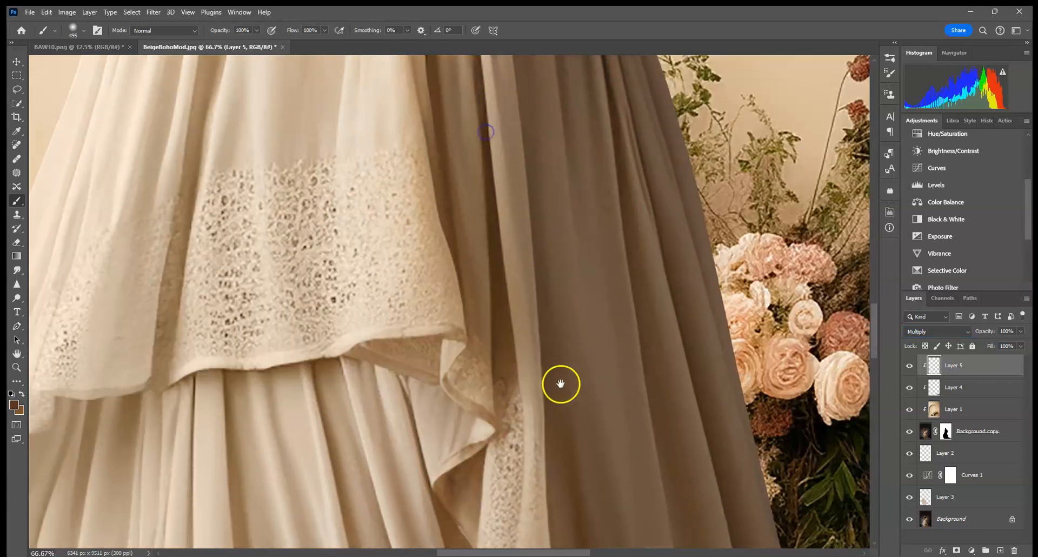
left_click_drag(559, 383, 458, 155)
scroll(457, 155, "down", 10)
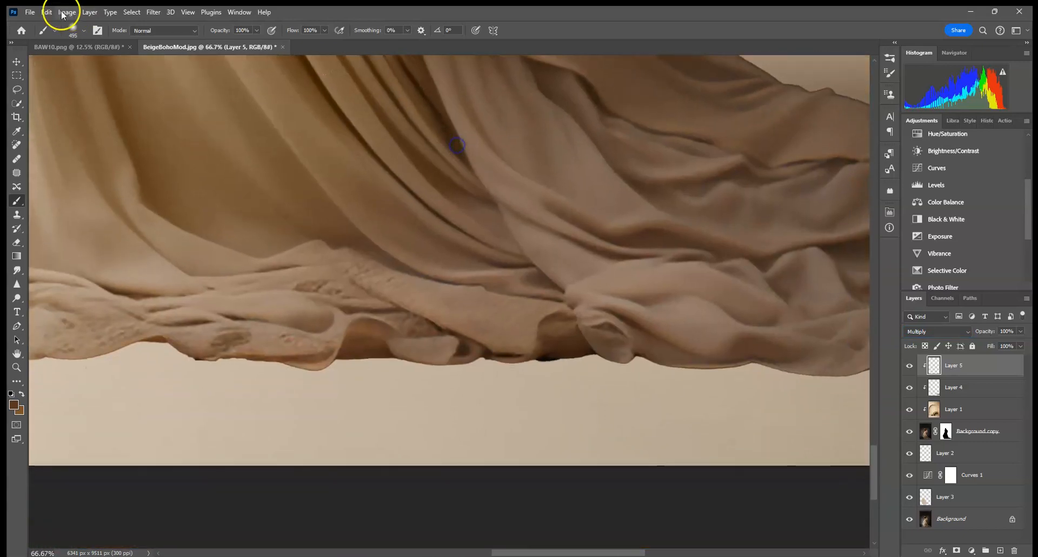
left_click(82, 33)
mouse_move(127, 64)
left_mouse_down()
mouse_move(83, 62)
mouse_move(429, 62)
mouse_move(95, 55)
mouse_move(74, 66)
left_mouse_up()
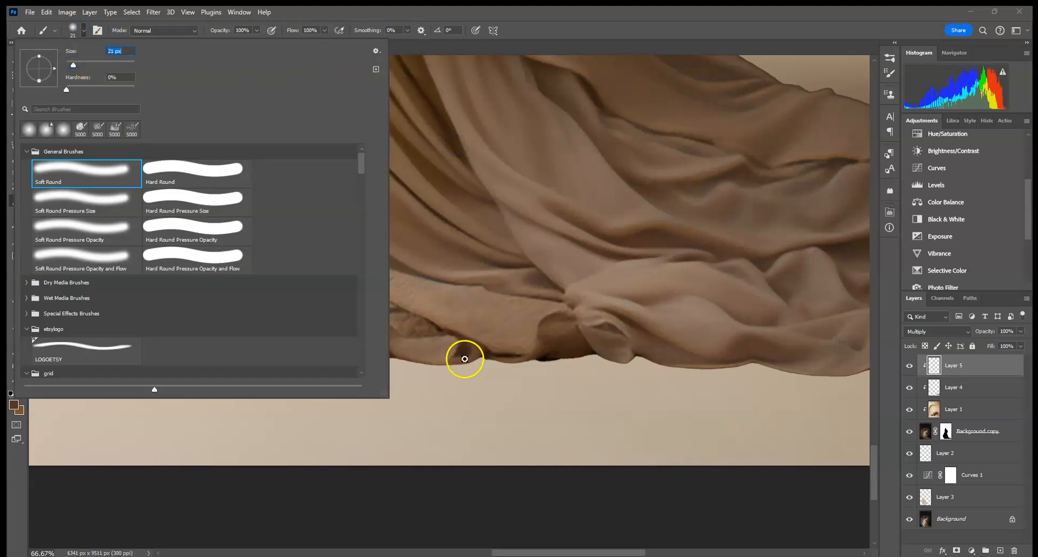
left_click(465, 358)
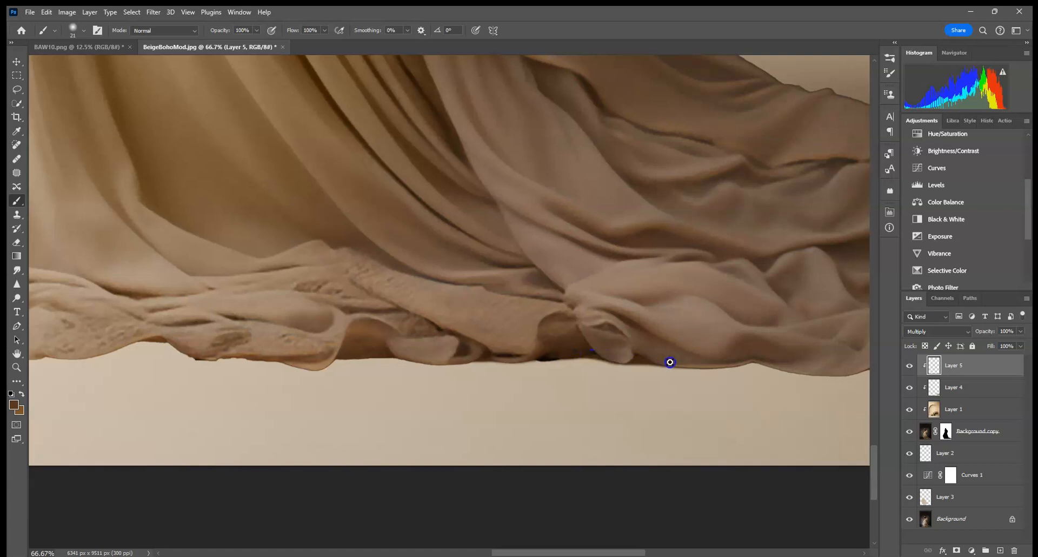
mouse_move(747, 365)
left_mouse_down()
mouse_move(788, 366)
mouse_move(657, 363)
mouse_move(753, 361)
mouse_move(712, 362)
left_mouse_up()
mouse_move(609, 346)
left_mouse_down()
mouse_move(732, 355)
mouse_move(291, 338)
mouse_move(325, 345)
left_mouse_up()
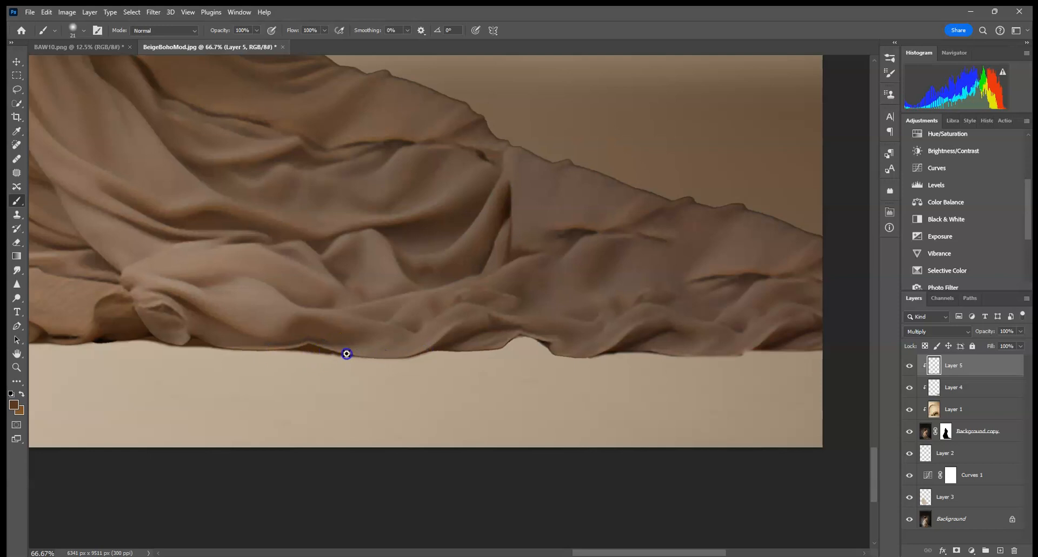
mouse_move(487, 347)
left_mouse_down()
mouse_move(552, 344)
mouse_move(548, 331)
mouse_move(492, 328)
mouse_move(566, 340)
mouse_move(526, 341)
left_mouse_up()
Enlarge the brush slightly and continue painting the contact shadow along the hem edge
left_click(74, 35)
left_click(86, 64)
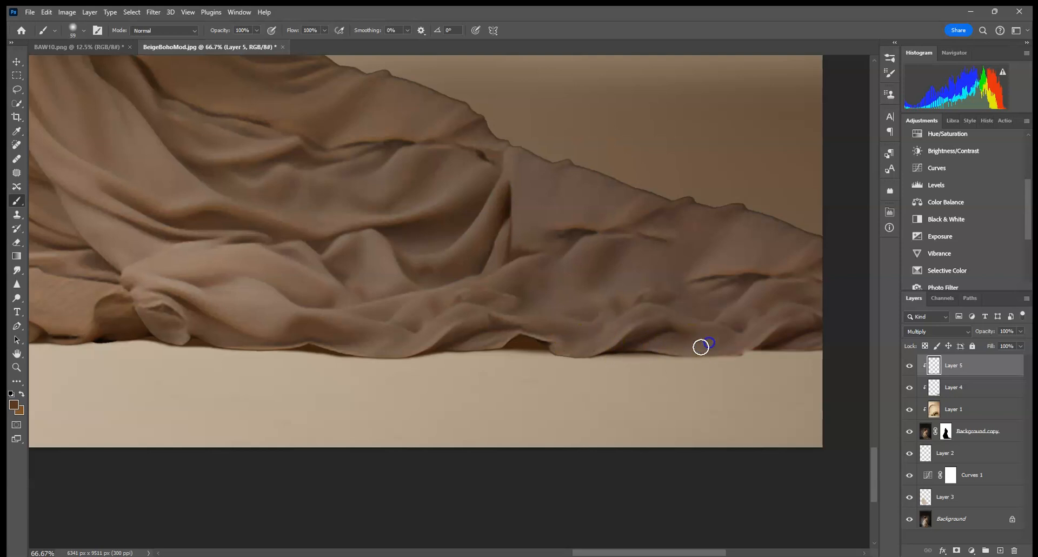
left_click_drag(700, 345, 439, 342)
mouse_move(548, 339)
left_mouse_down()
mouse_move(480, 341)
mouse_move(559, 340)
left_mouse_up()
mouse_move(509, 340)
left_mouse_down()
mouse_move(374, 340)
mouse_move(656, 332)
left_mouse_up()
left_click_drag(456, 340, 333, 338)
left_click_drag(177, 327, 517, 318)
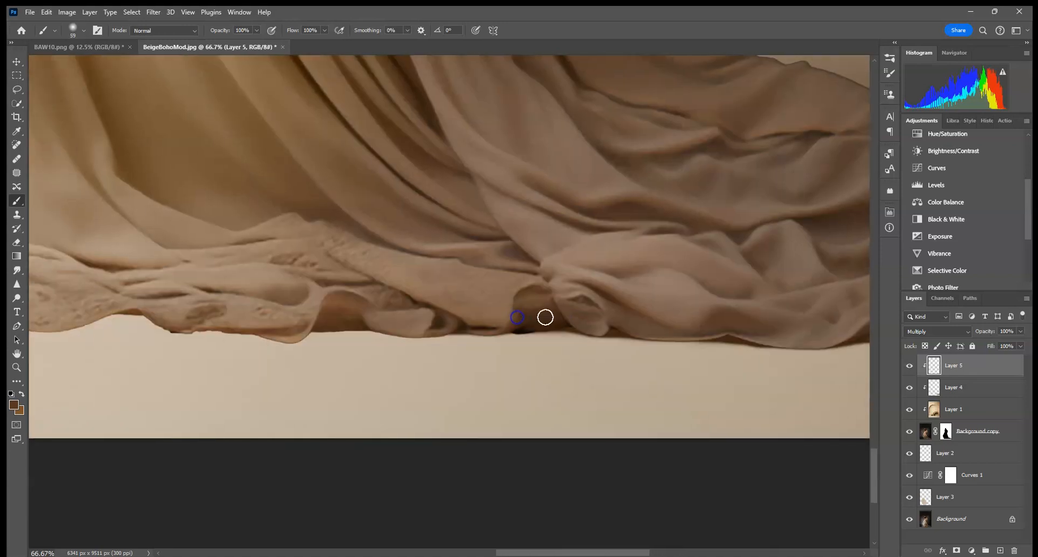
Try a broad 187 px shadow stroke along the hem and undo it
left_click(75, 32)
left_click_drag(99, 63, 106, 62)
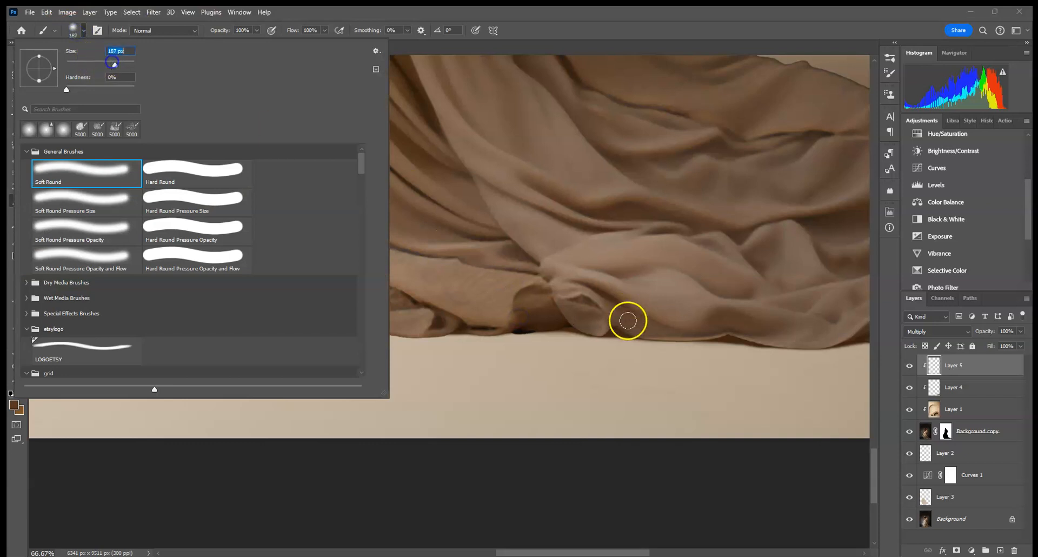
left_click(428, 324)
mouse_move(428, 325)
left_mouse_down()
mouse_move(713, 324)
mouse_move(129, 326)
left_mouse_up()
left_click(47, 12)
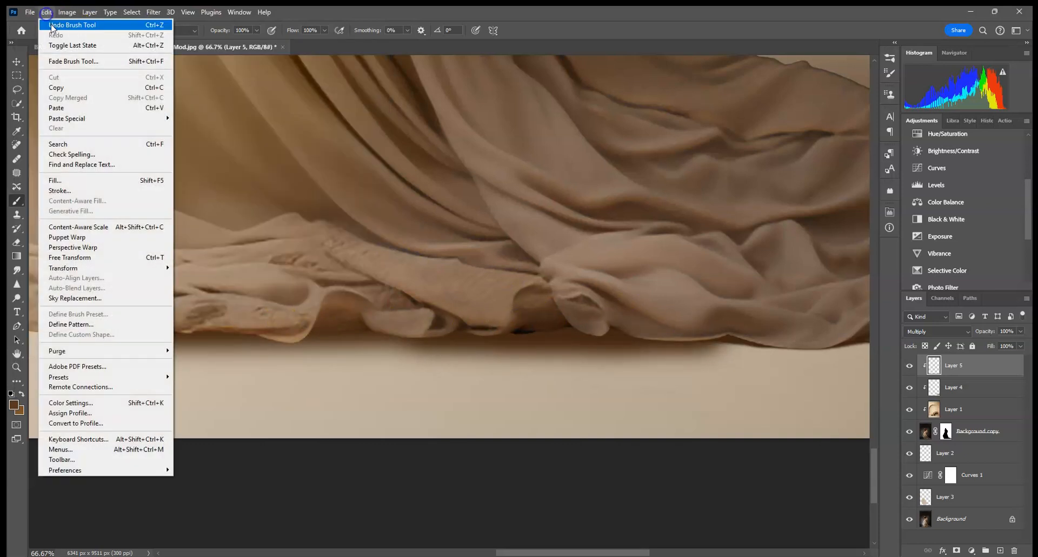
left_click(59, 22)
Paint the hem shadow with a 64 px brush near the right folds
left_click(83, 33)
left_click(88, 62)
mouse_move(529, 326)
left_mouse_down()
mouse_move(603, 320)
mouse_move(447, 323)
left_mouse_up()
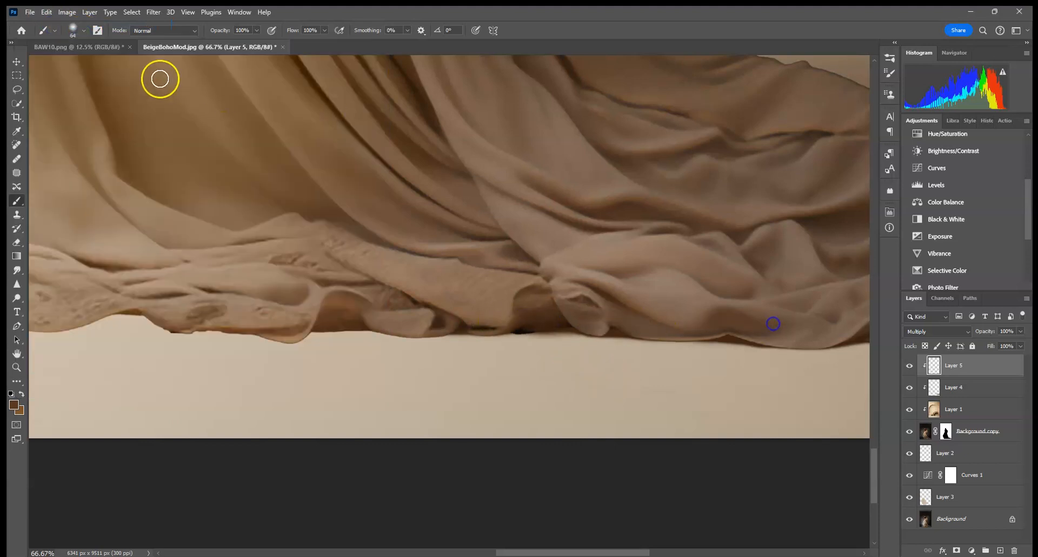
Switch to a 37 px brush and paint the contact shadow along the left part of the hem
left_click(83, 31)
left_click(493, 295)
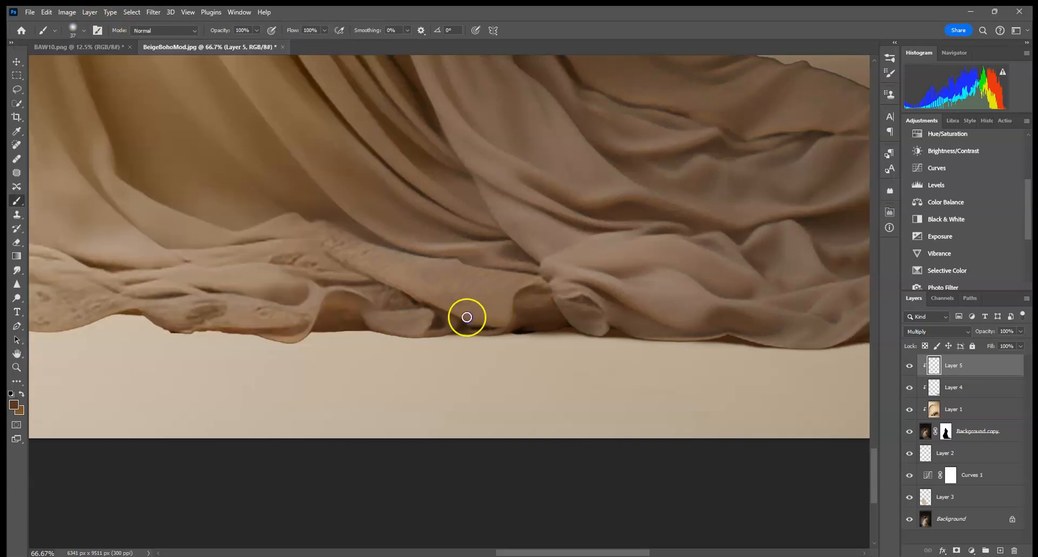
mouse_move(497, 326)
left_mouse_down()
mouse_move(418, 328)
mouse_move(532, 326)
mouse_move(306, 332)
left_mouse_up()
left_click_drag(346, 328, 368, 322)
left_click(295, 327, "alt")
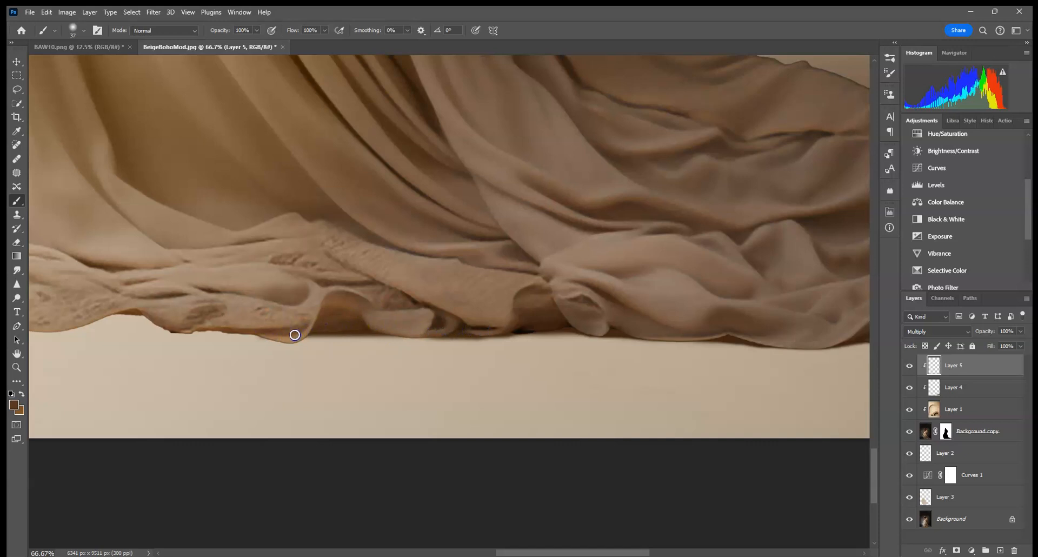
left_click_drag(249, 334, 177, 329)
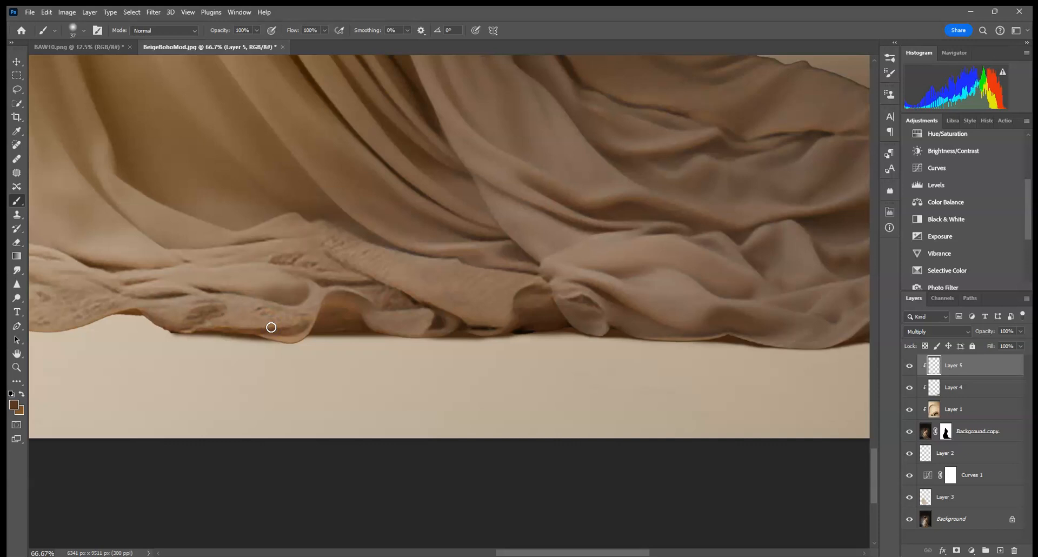
Continue painting the contact shadow along the hem with the 37 px brush, extending it toward the right folds
mouse_move(68, 326)
left_mouse_down()
mouse_move(182, 319)
mouse_move(176, 311)
left_mouse_up()
left_click_drag(95, 317, 125, 322)
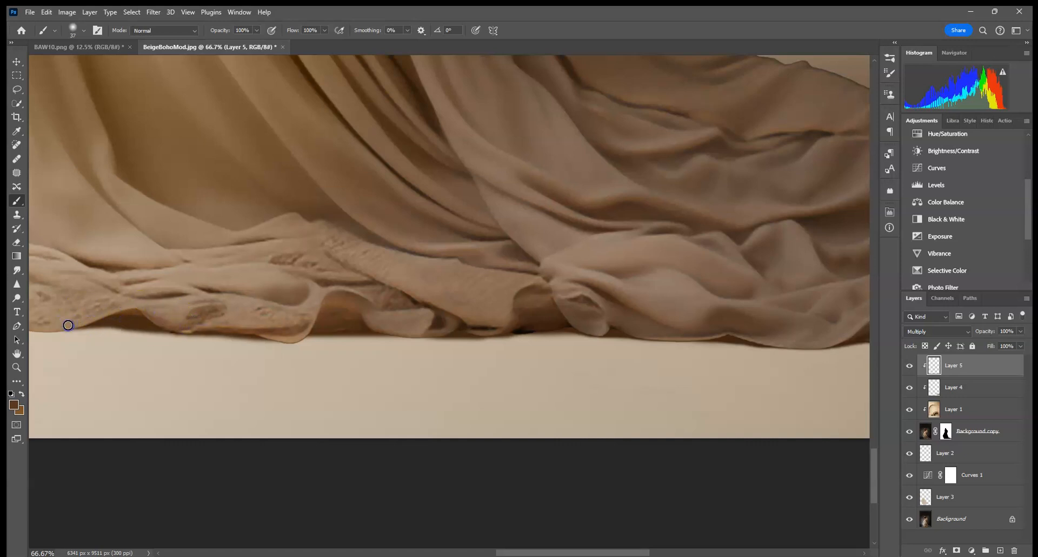
left_click_drag(130, 323, 495, 324)
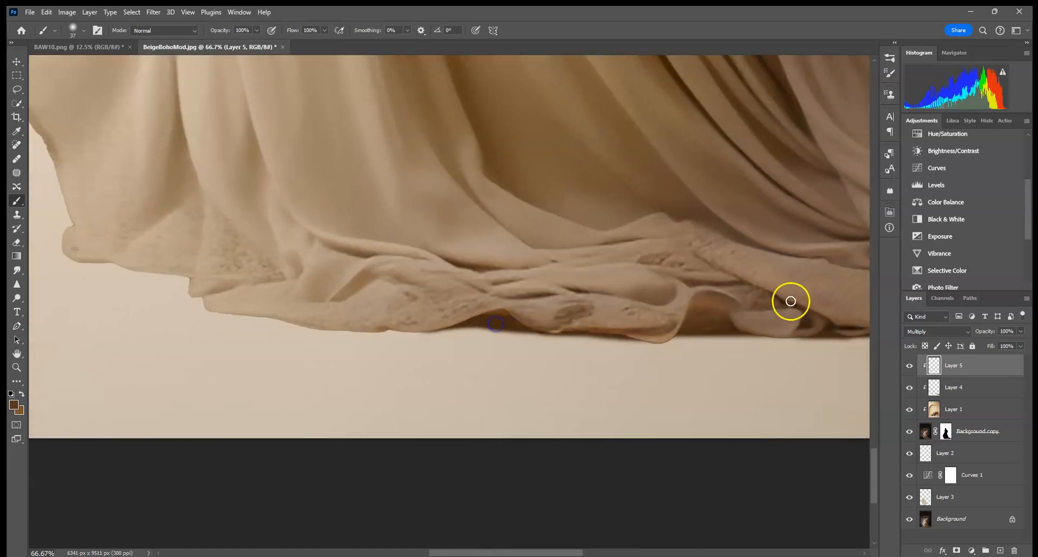
left_click_drag(626, 333, 632, 334)
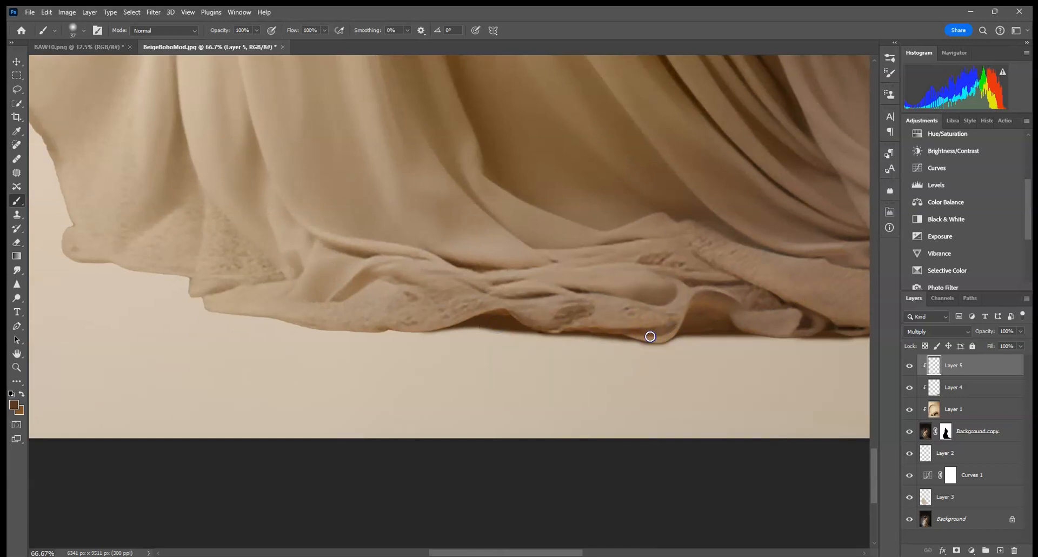
left_click_drag(637, 331, 435, 327)
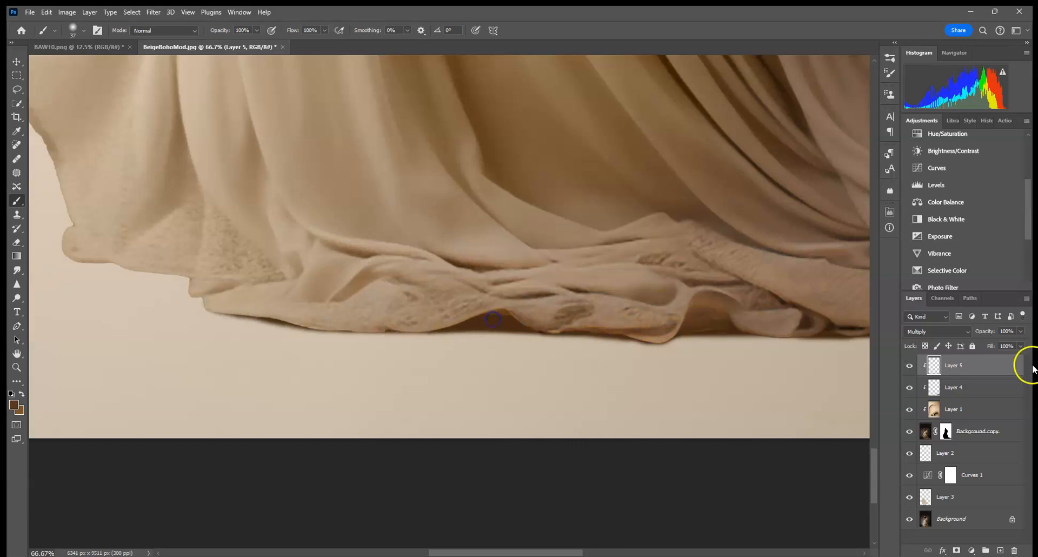
Add a layer mask to the hem shadow layer, Layer 5, and return to editing its pixels
left_click(956, 550)
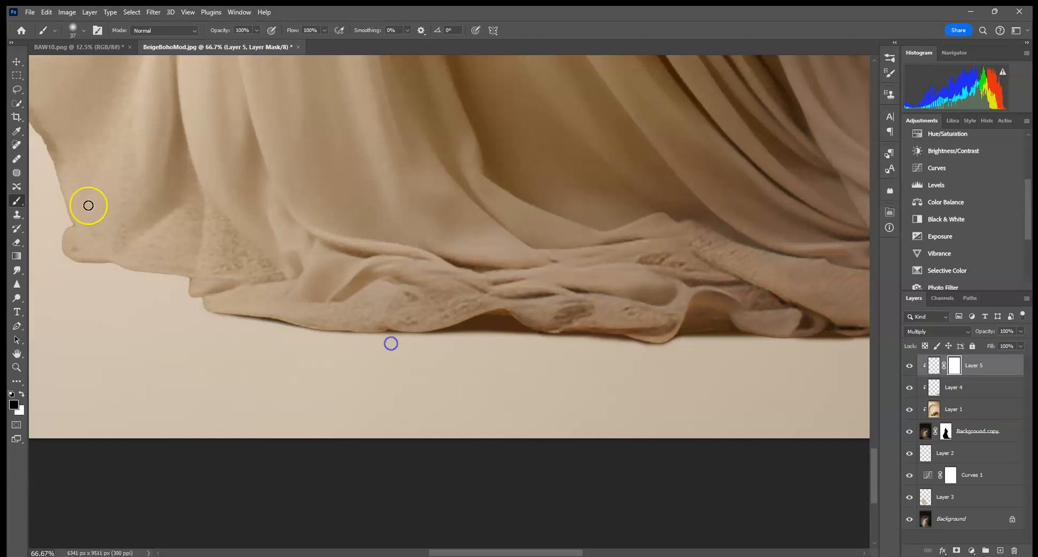
left_click_drag(313, 297, 571, 411)
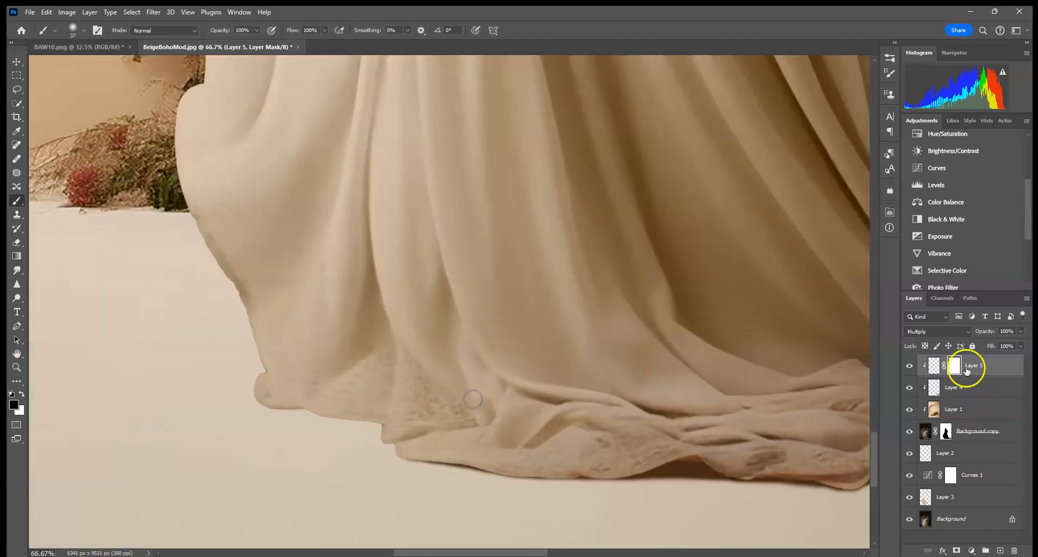
left_click(934, 364)
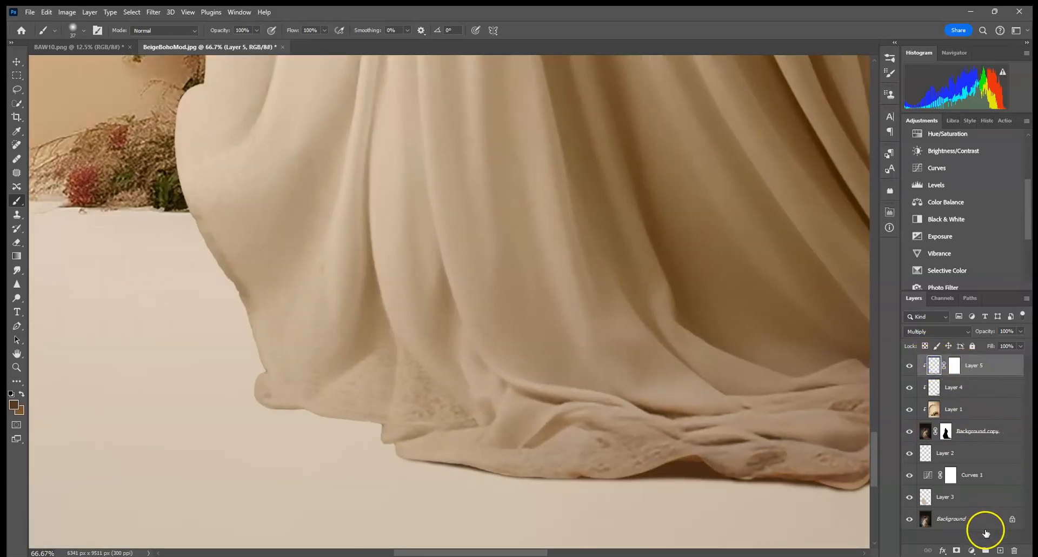
Create a new layer above Layer 5 and set it to Multiply blending at 50% opacity
left_click(999, 550)
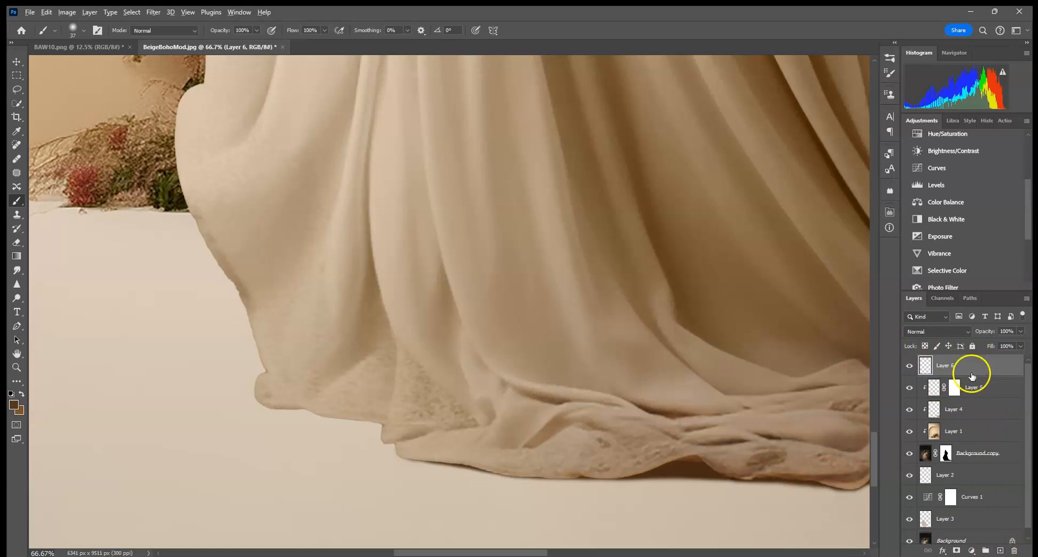
left_click(972, 375, "alt")
left_click(948, 338)
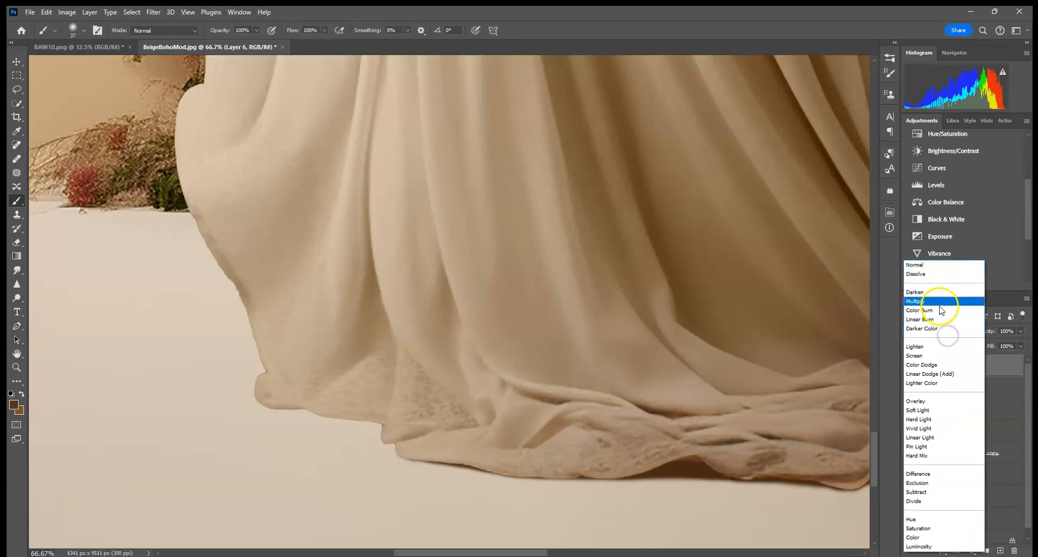
left_click(941, 308)
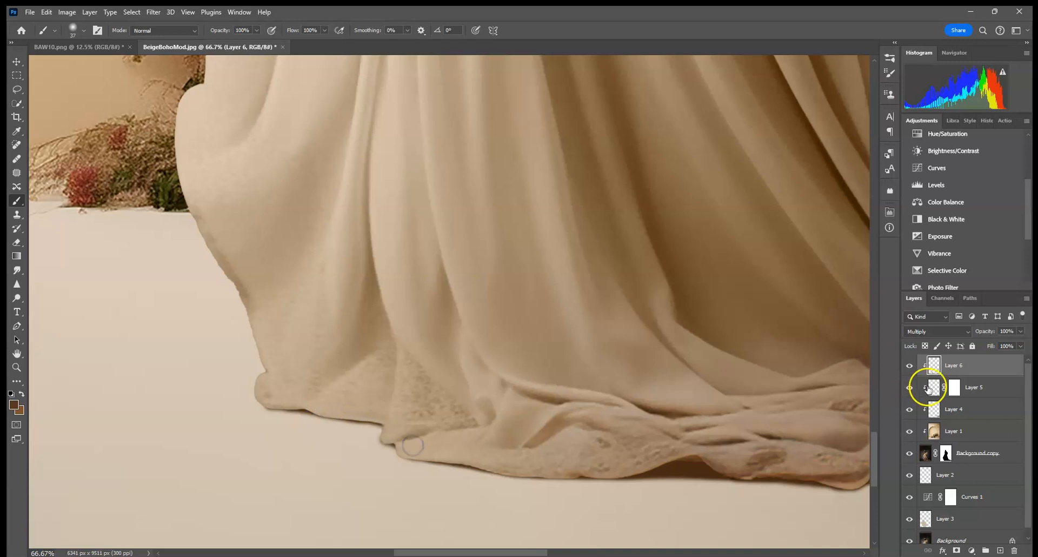
left_click(1021, 331)
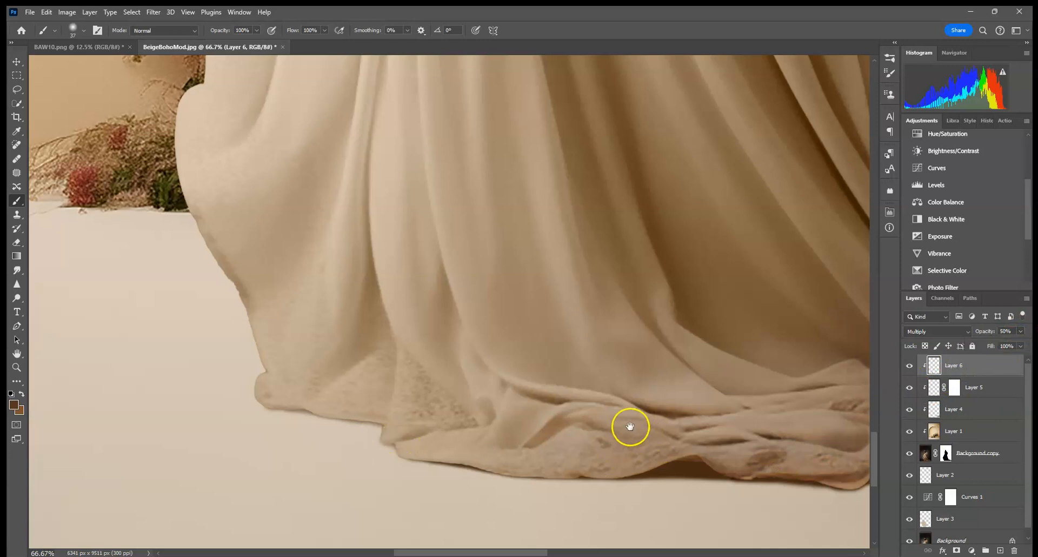
Fit the image on screen and lower the hem shadow layer's opacity to 76%
left_click_drag(631, 427, 560, 412)
key("ctrl+0")
left_click(482, 506)
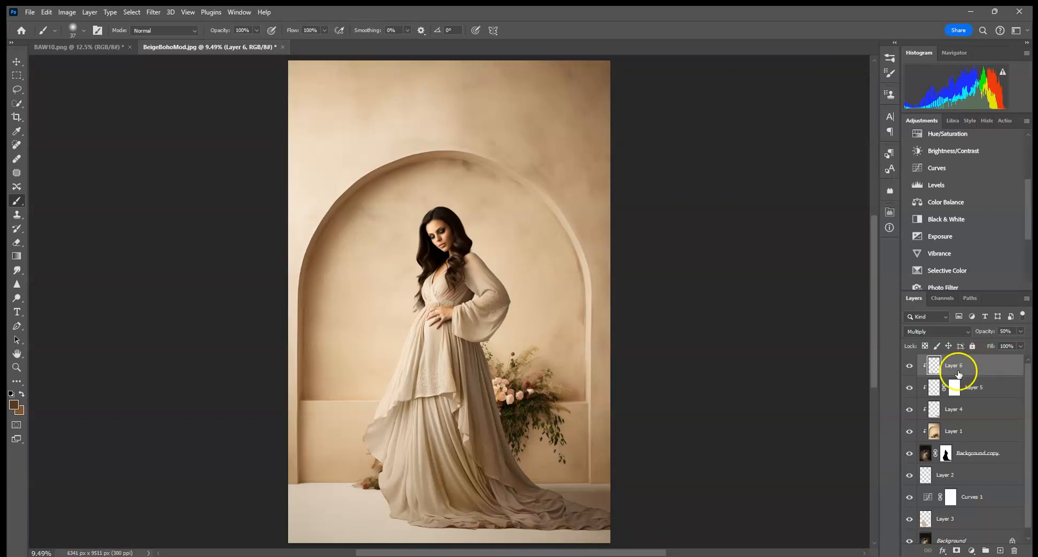
left_click(968, 385)
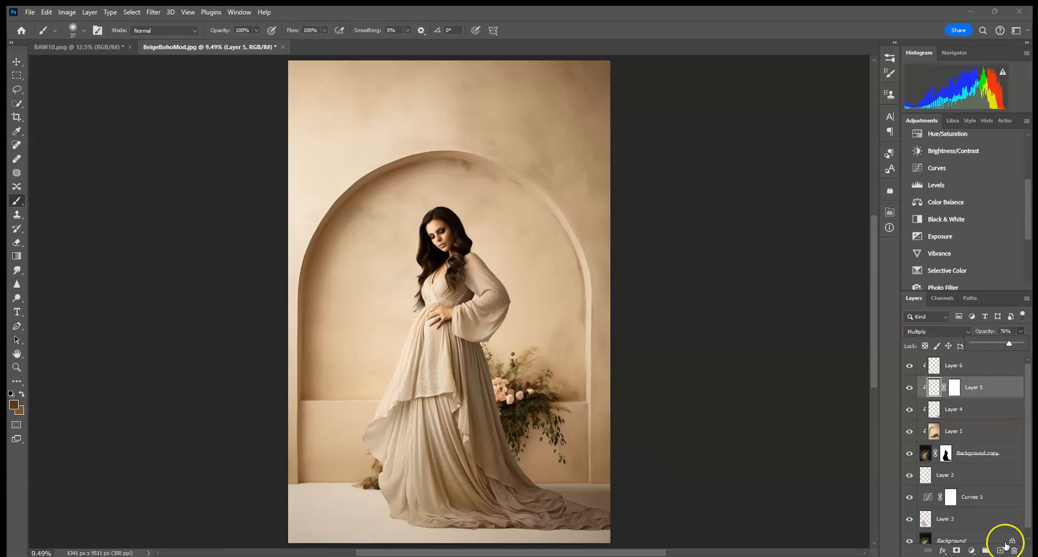
Add a new layer directly above Background and set its blend mode to Screen
scroll(1003, 537, "down", 1)
left_click(989, 532)
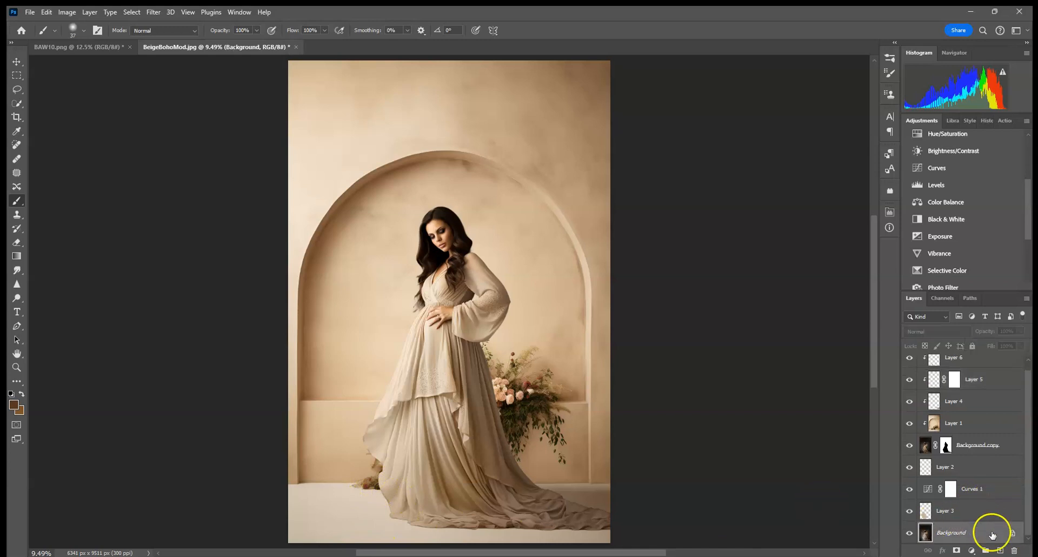
left_click(1000, 551)
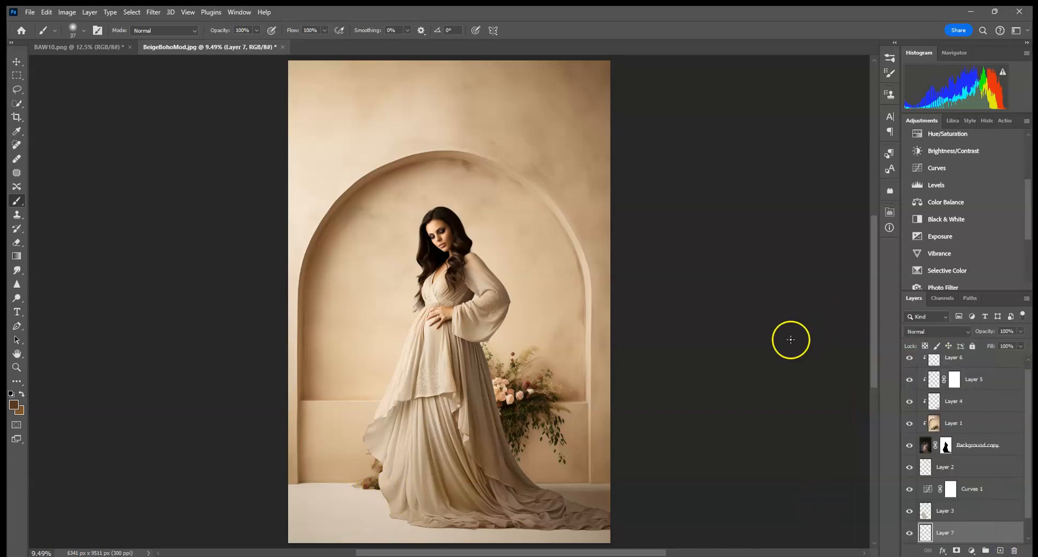
scroll(1022, 494, "down", 1)
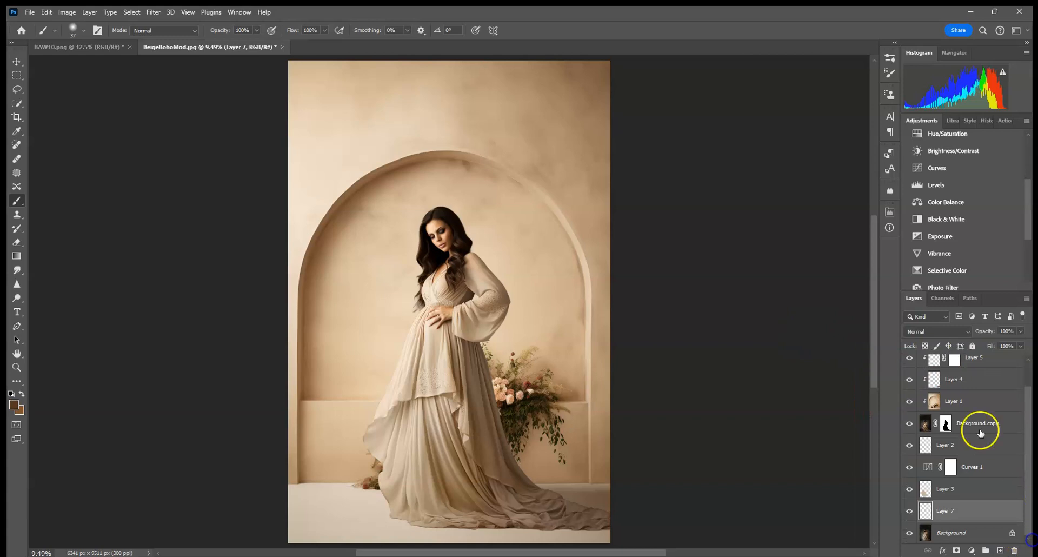
left_click(940, 330)
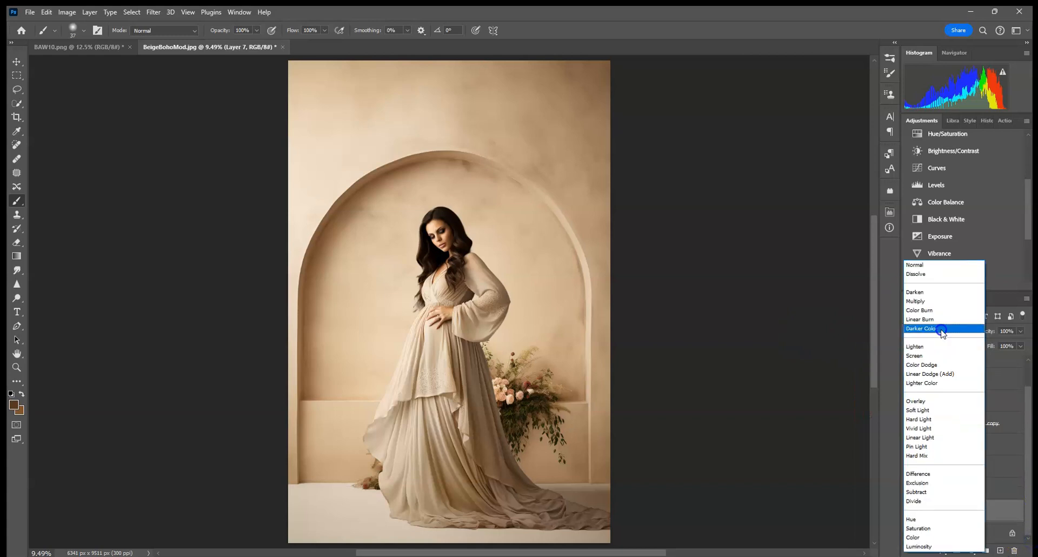
left_click(927, 357)
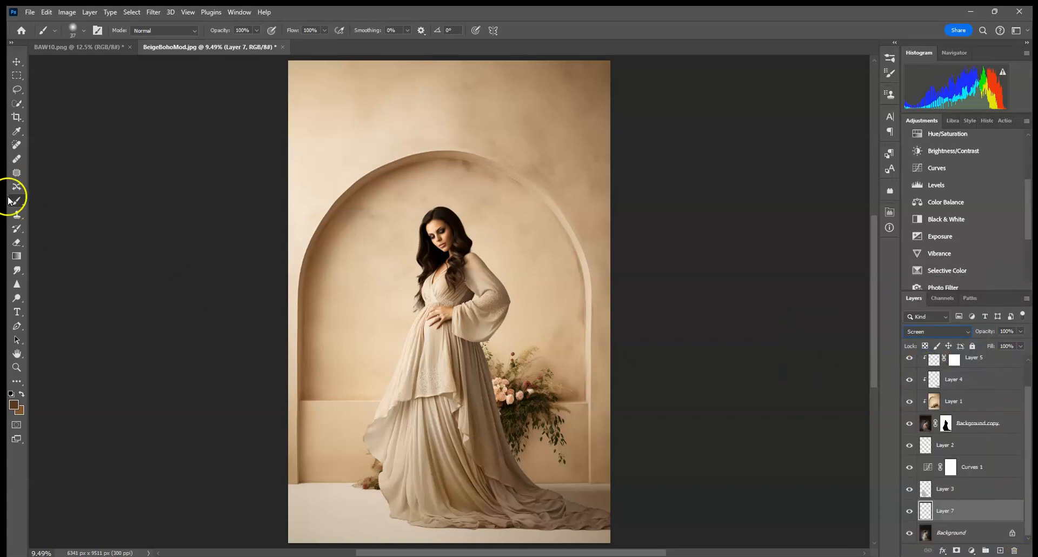
Set a 1457 px soft brush at 15% opacity and paint light beige tones over the lower dress and floor
left_click(83, 30)
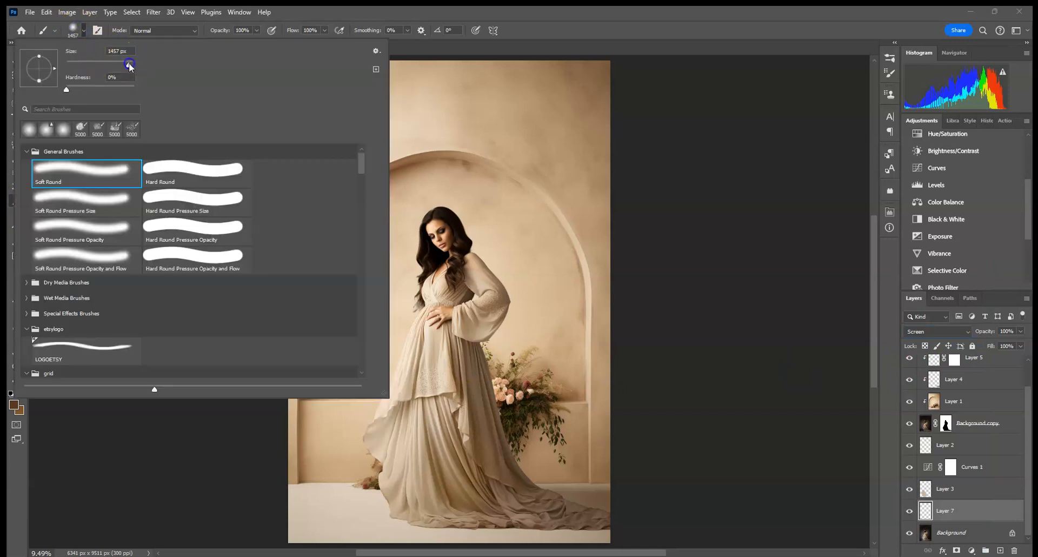
left_click_drag(250, 31, 157, 33)
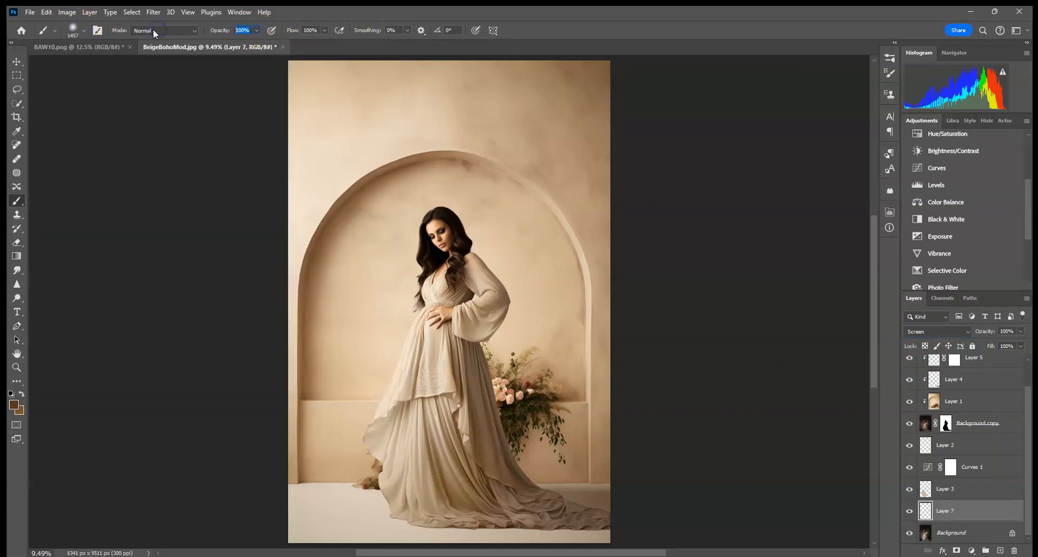
left_click(405, 487, "alt")
mouse_move(398, 471)
left_mouse_down()
mouse_move(379, 493)
mouse_move(397, 483)
mouse_move(396, 519)
mouse_move(457, 538)
left_mouse_up()
left_click(389, 493)
left_click_drag(390, 518, 417, 535)
left_click(425, 533)
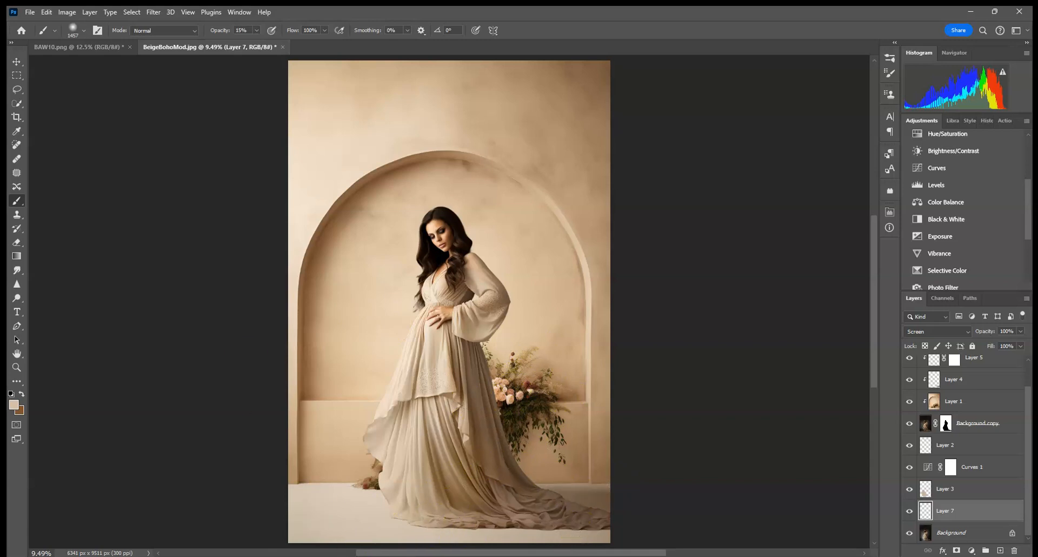
left_click(473, 518)
left_click(436, 456)
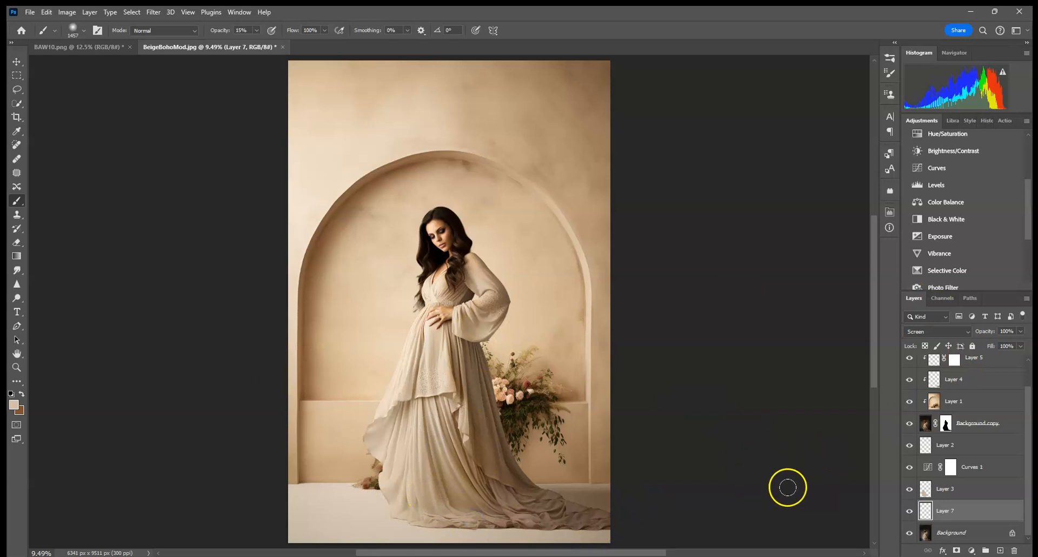
Create another new layer set to Multiply and paint soft shadows near the bouquet and the dress train
left_click(1000, 551)
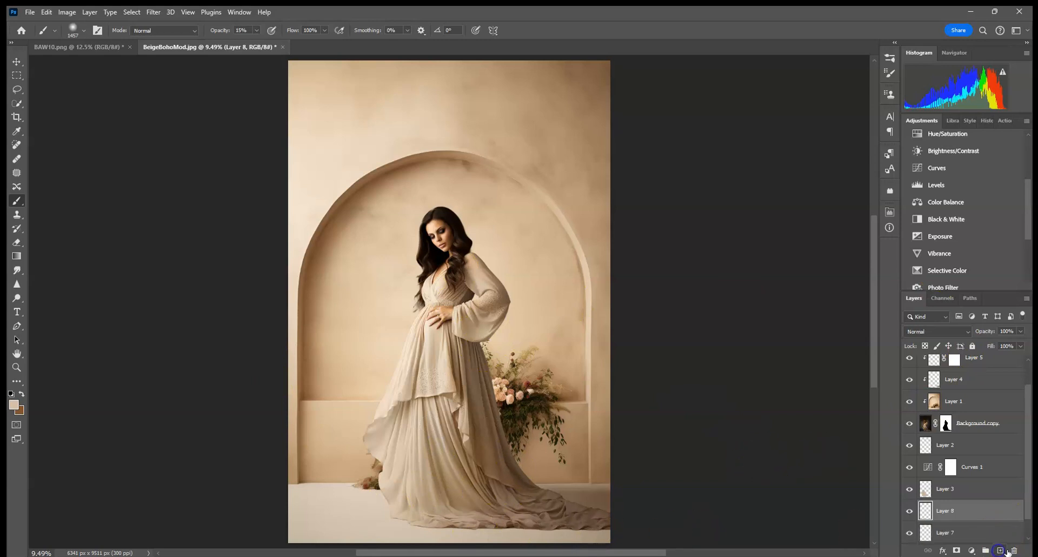
left_click(937, 332)
left_click(927, 303)
mouse_move(478, 392)
left_mouse_down()
mouse_move(487, 371)
mouse_move(501, 416)
left_mouse_up()
left_click_drag(537, 479, 590, 502)
Add a new Multiply layer above Layer 1 and paint a 2520 px shadow dab on the wall beside the sleeve
left_click(993, 401)
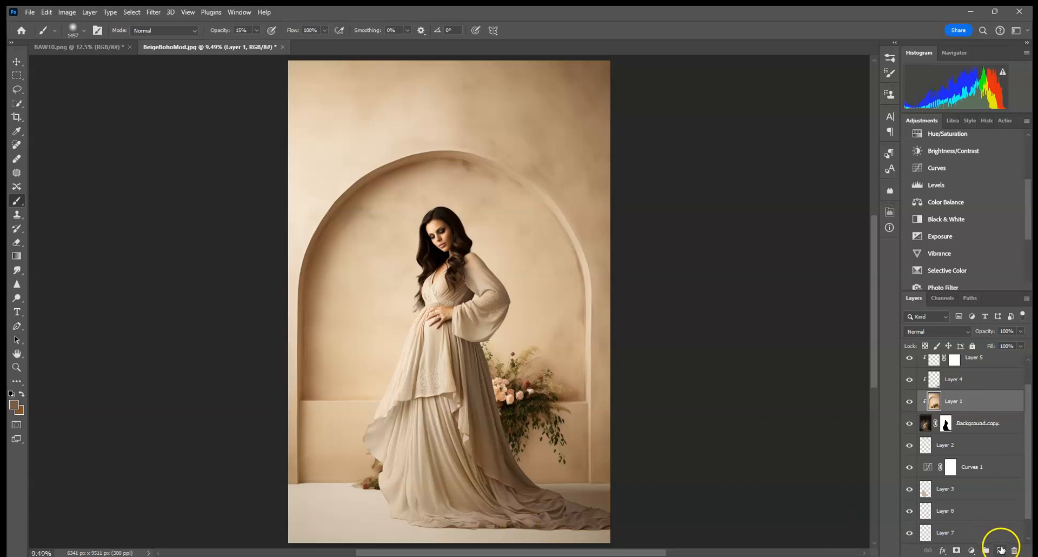
left_click(1000, 550)
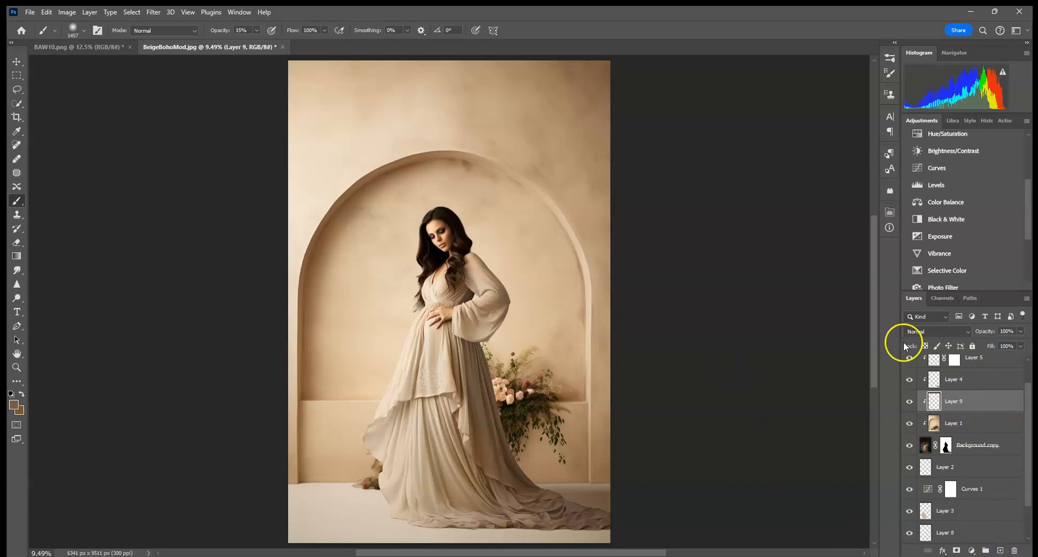
left_click(948, 331)
left_click(926, 299)
left_click(84, 31)
left_click_drag(131, 60, 178, 51)
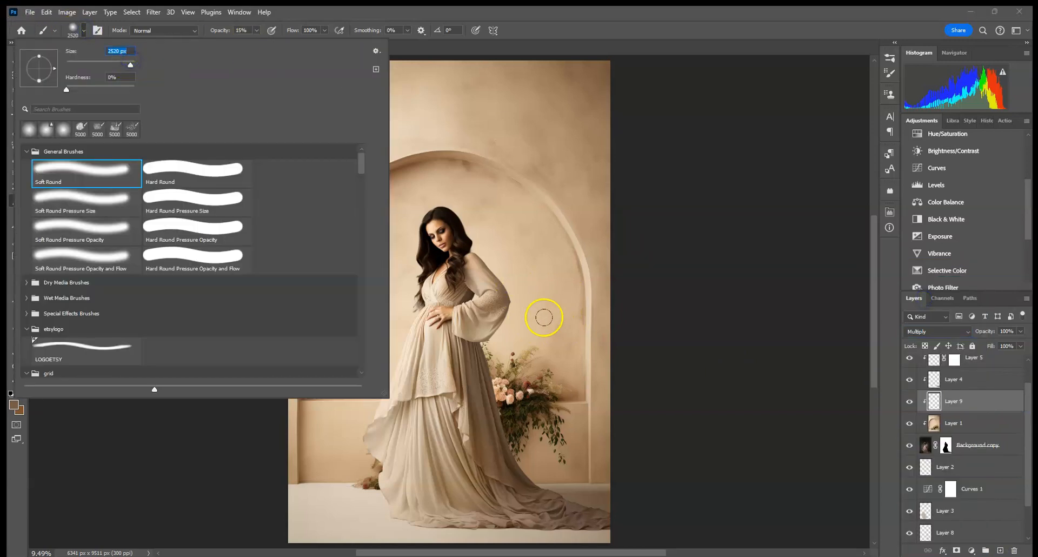
left_click(507, 383)
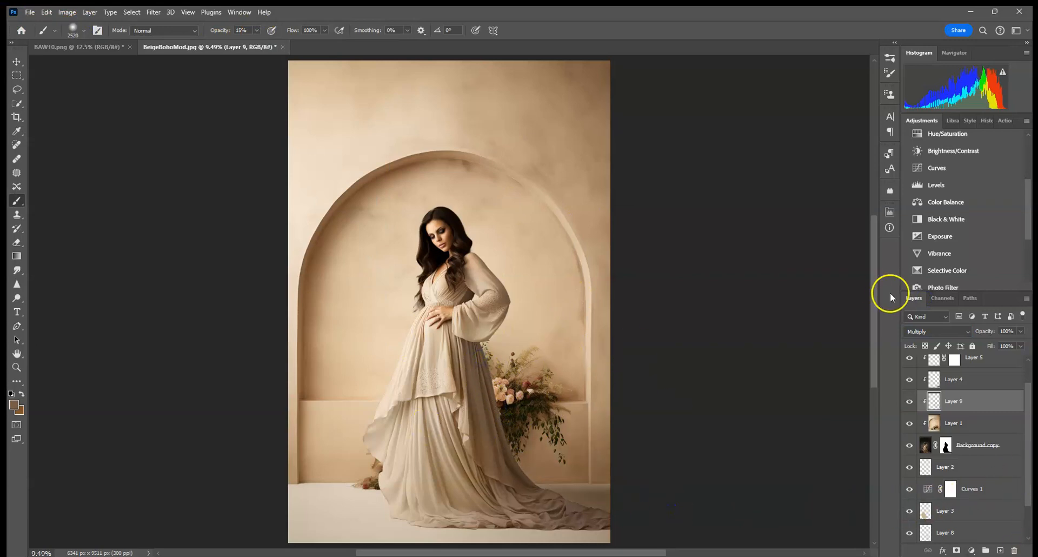
Zoom in to examine the shadow beside the sleeve and bouquet, then fit the image again
key("ctrl+plus")
key("ctrl+plus")
key("ctrl+plus")
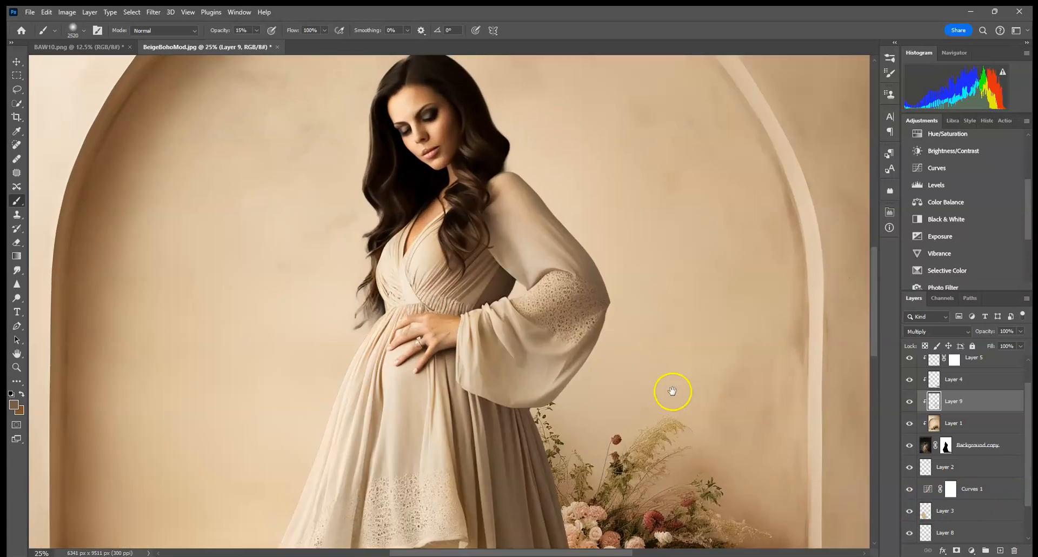
left_click_drag(672, 391, 481, 165)
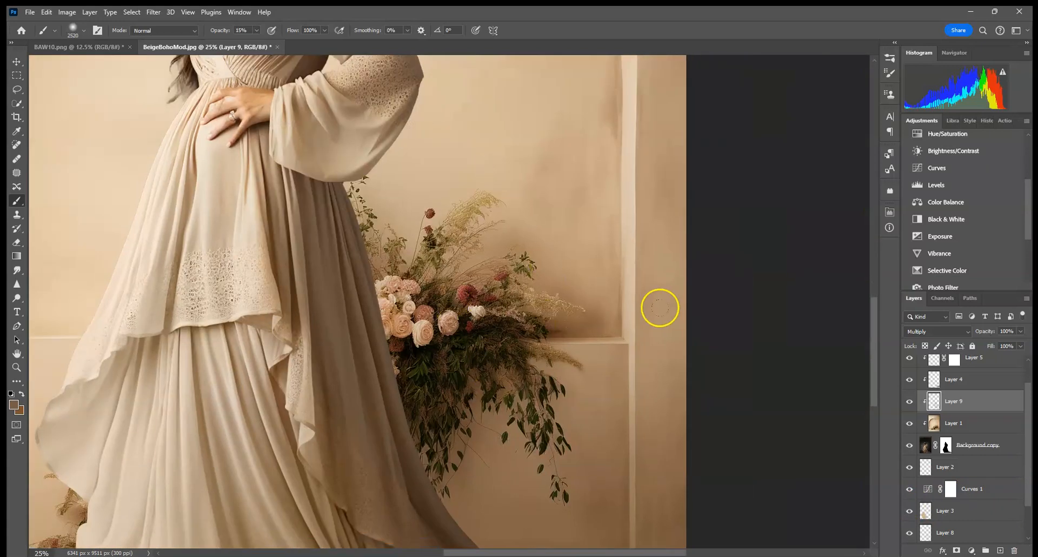
key("ctrl+0")
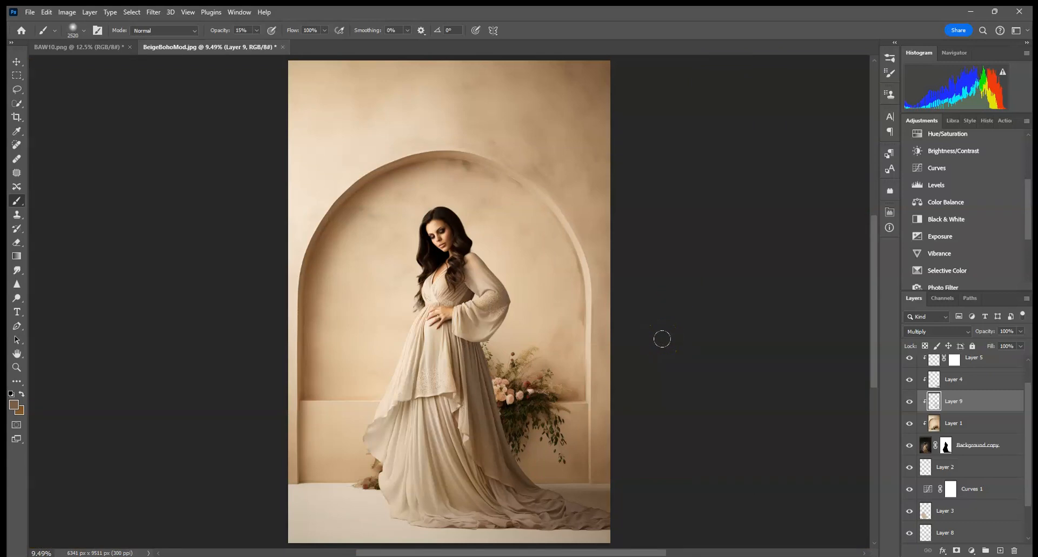
Inspect the composite around the sleeve, dress and bouquet at closer zoom, then zoom back out
scroll(1019, 475, "down", 1)
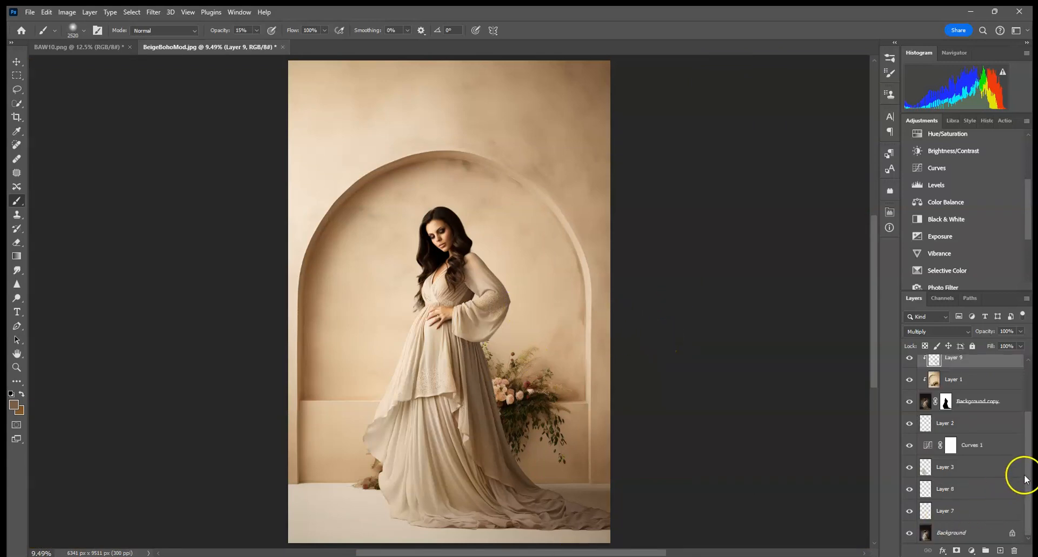
left_click(998, 518)
scroll(1008, 483, "up", 2)
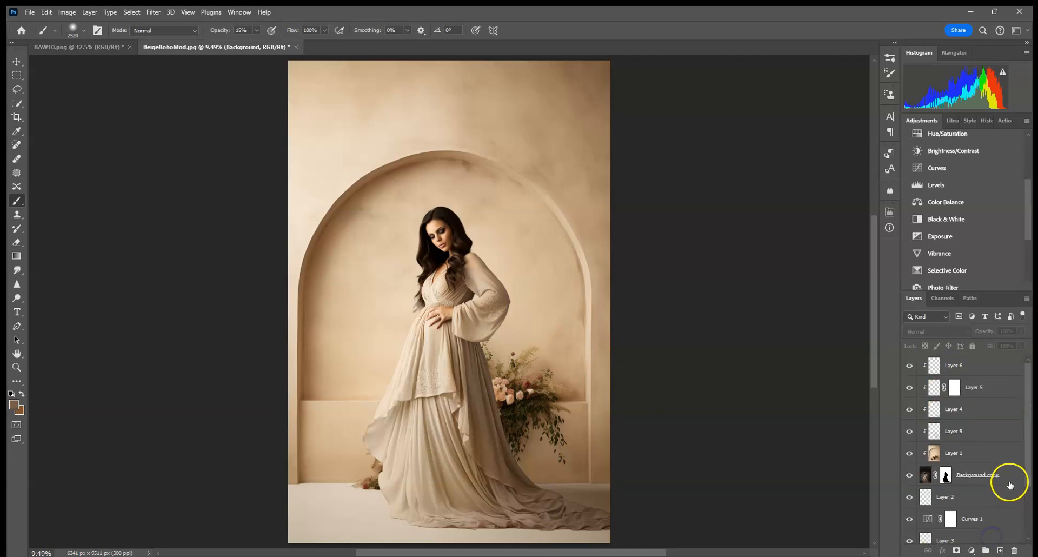
left_click(962, 452)
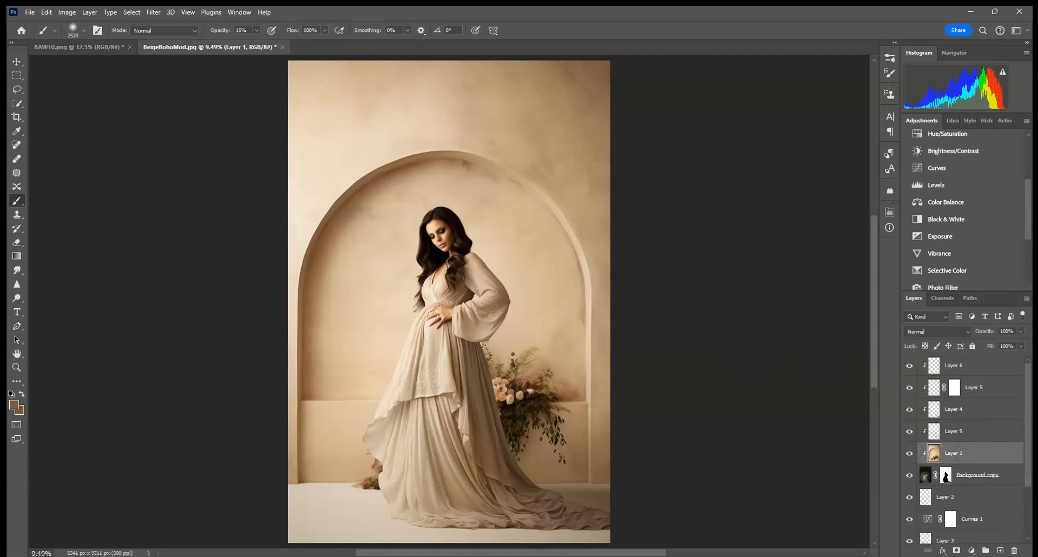
scroll(447, 319, "up", 3)
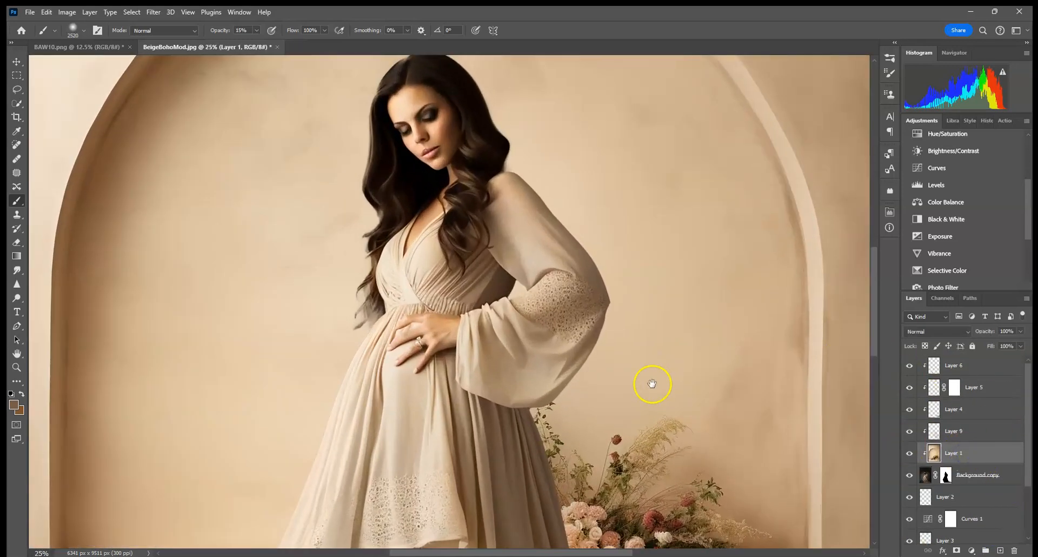
left_click_drag(652, 383, 555, 209)
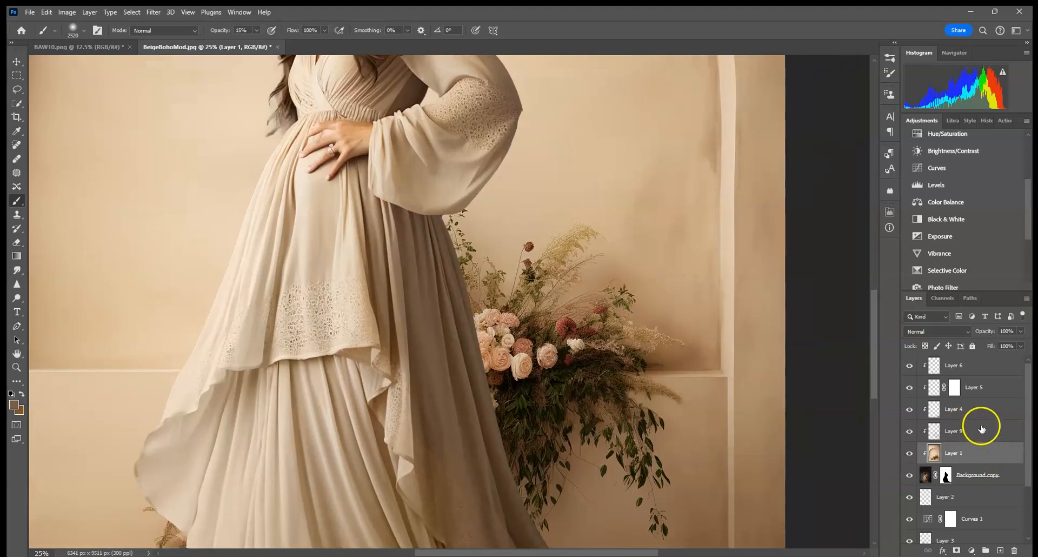
scroll(981, 429, "down", 2)
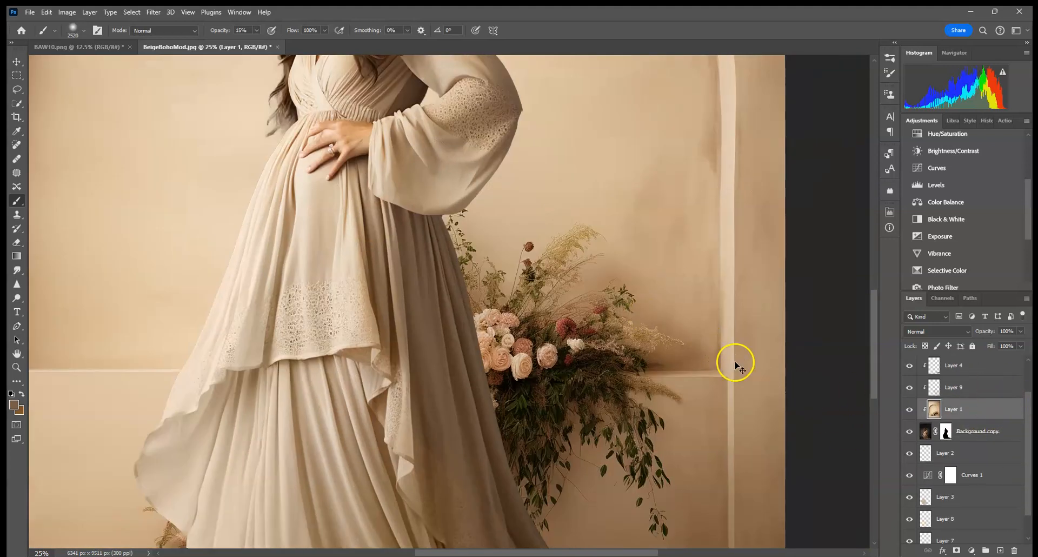
key("ctrl+minus")
scroll(621, 398, "down", 2)
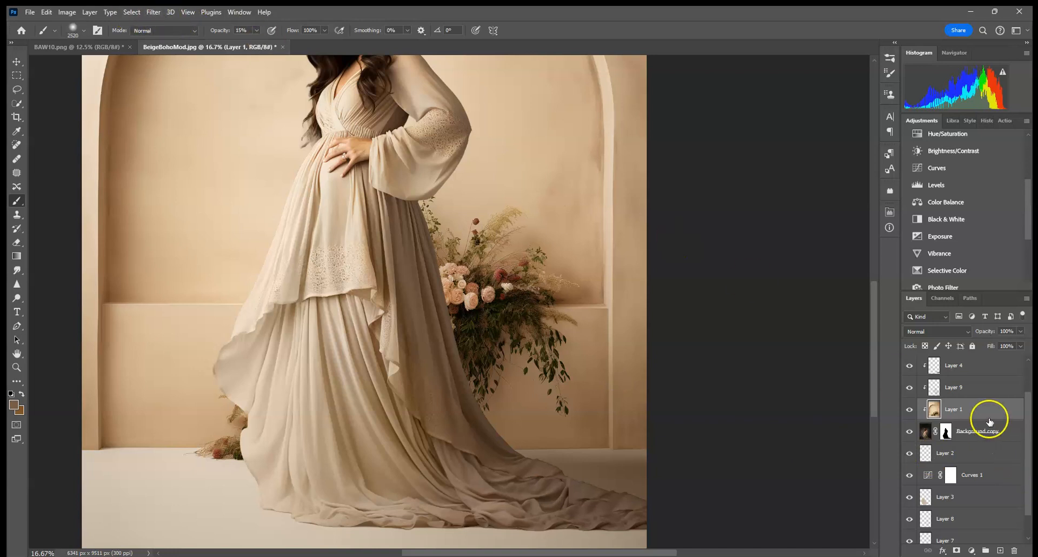
scroll(1004, 420, "up", 2)
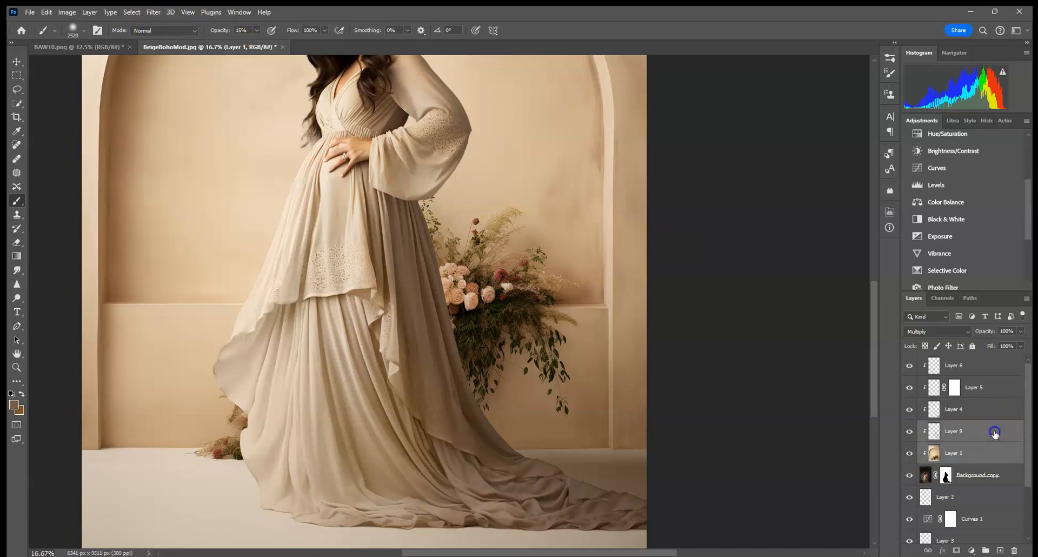
Merge the layers from Layer 1 up to Layer 6 into one layer and release it from its clipping mask
left_click(996, 387, "shift")
left_click(992, 366, "shift")
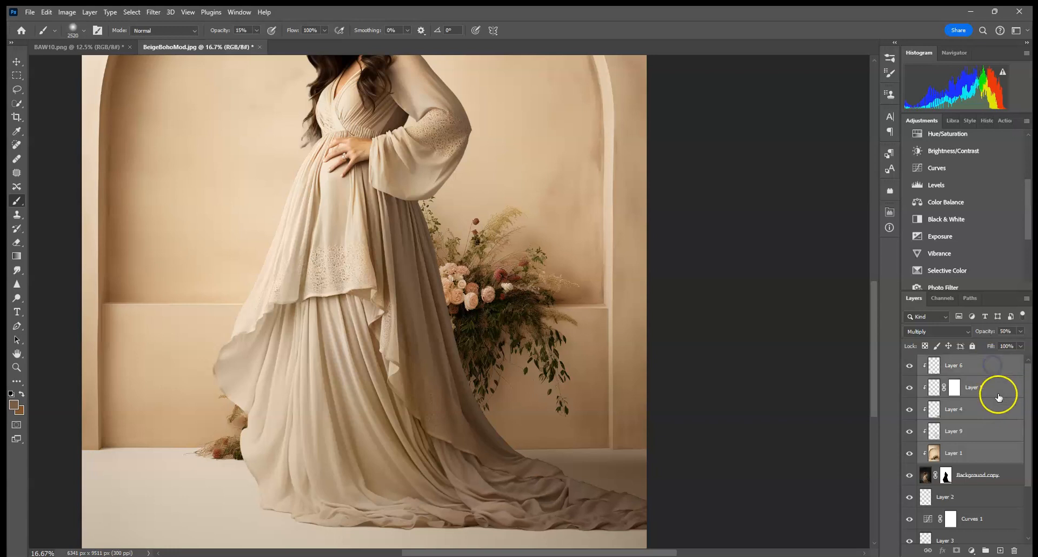
right_click(990, 450)
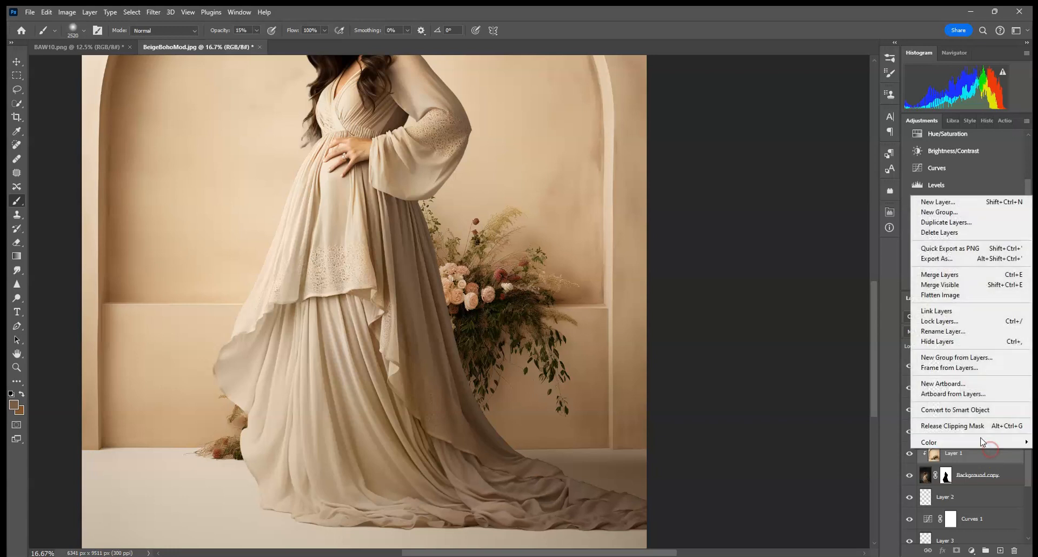
left_click(951, 274)
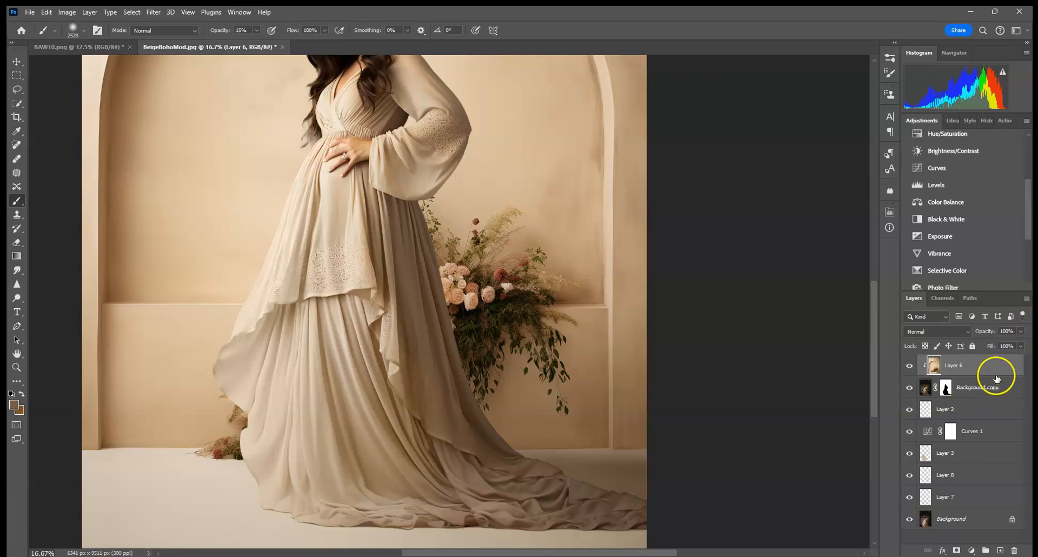
left_click(959, 373, "alt")
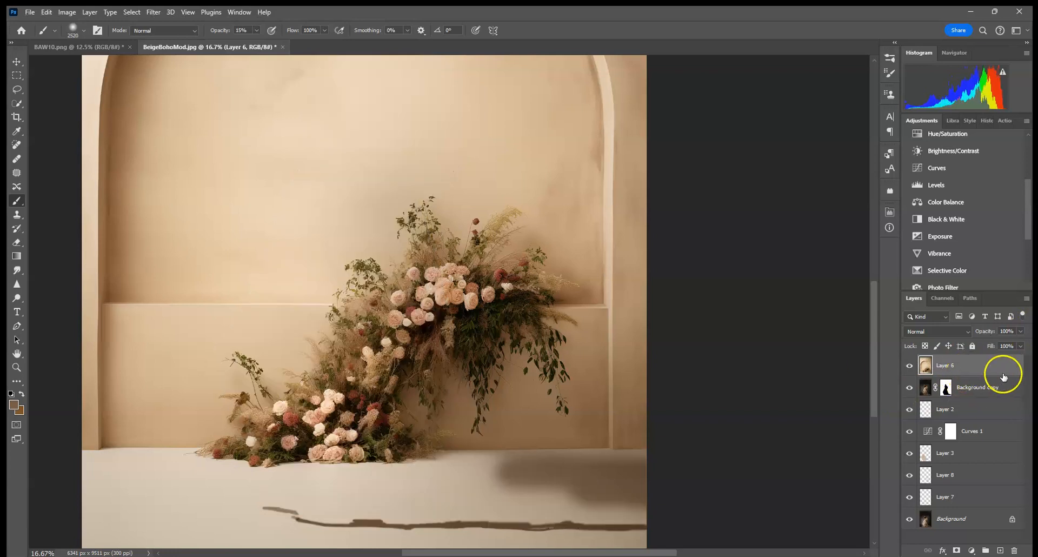
Duplicate the merged layer and apply a Gaussian Blur with a 3 pixel radius to the copy
left_click_drag(1002, 373, 1008, 550)
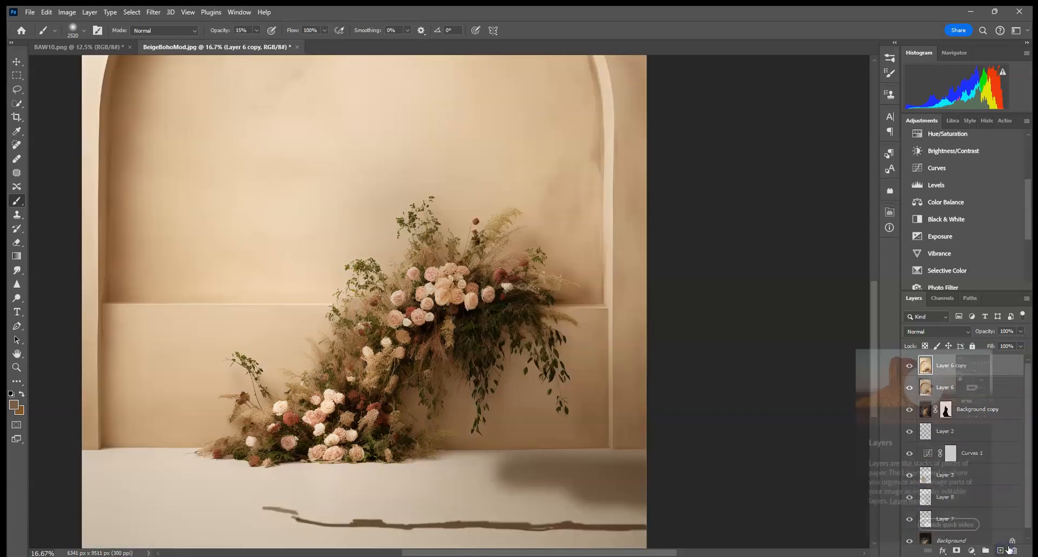
left_click(152, 13)
mouse_move(249, 162)
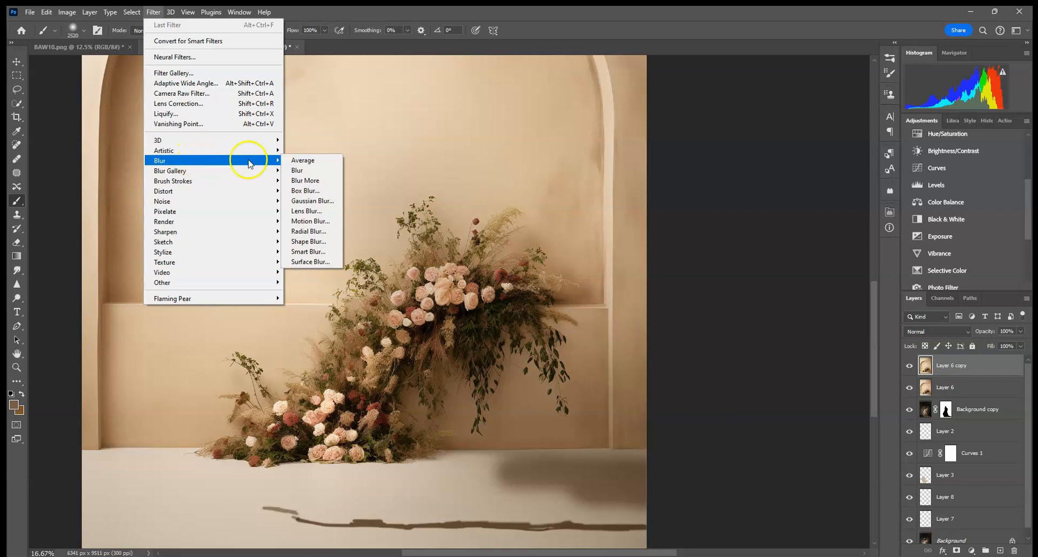
left_click(312, 201)
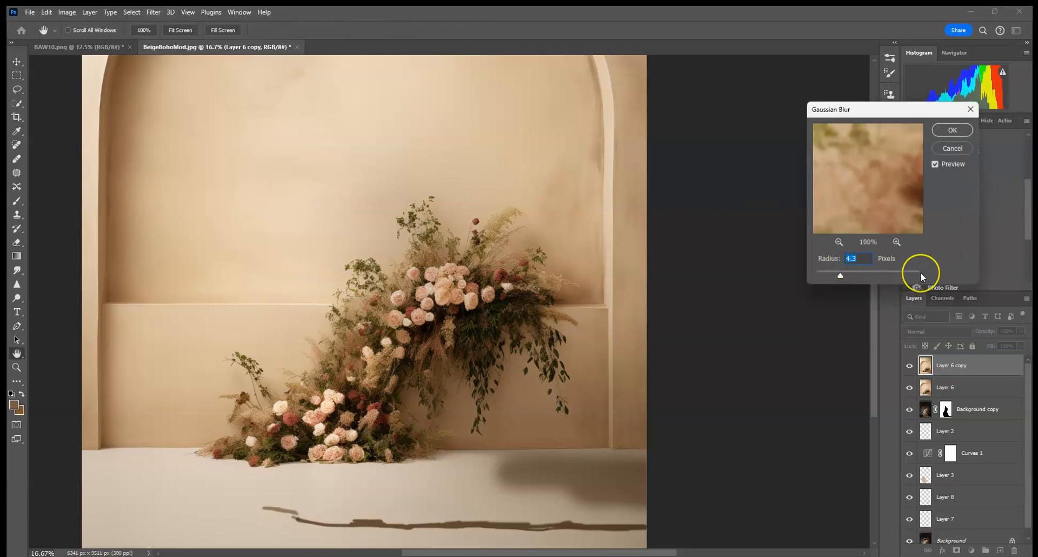
type("3")
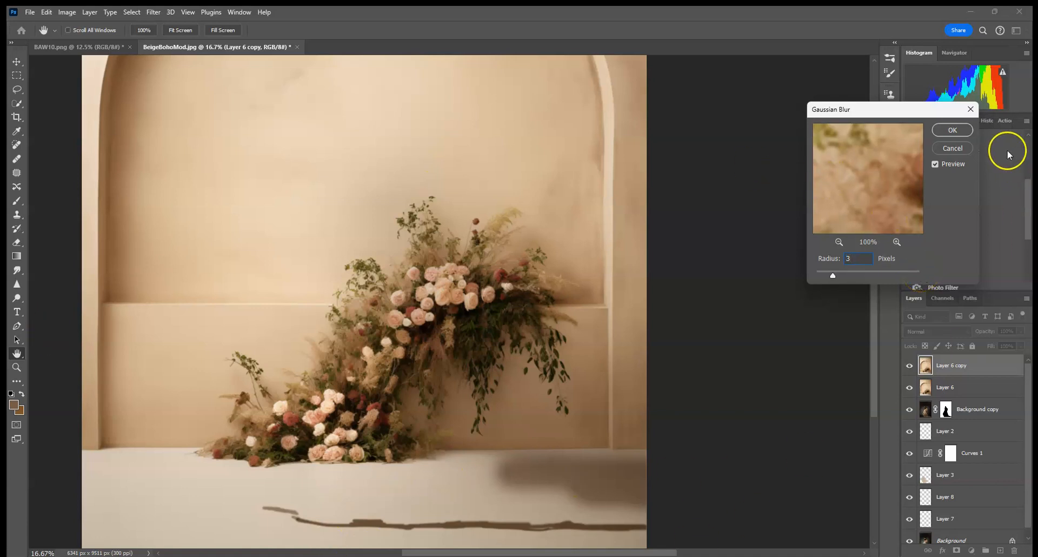
left_click(952, 130)
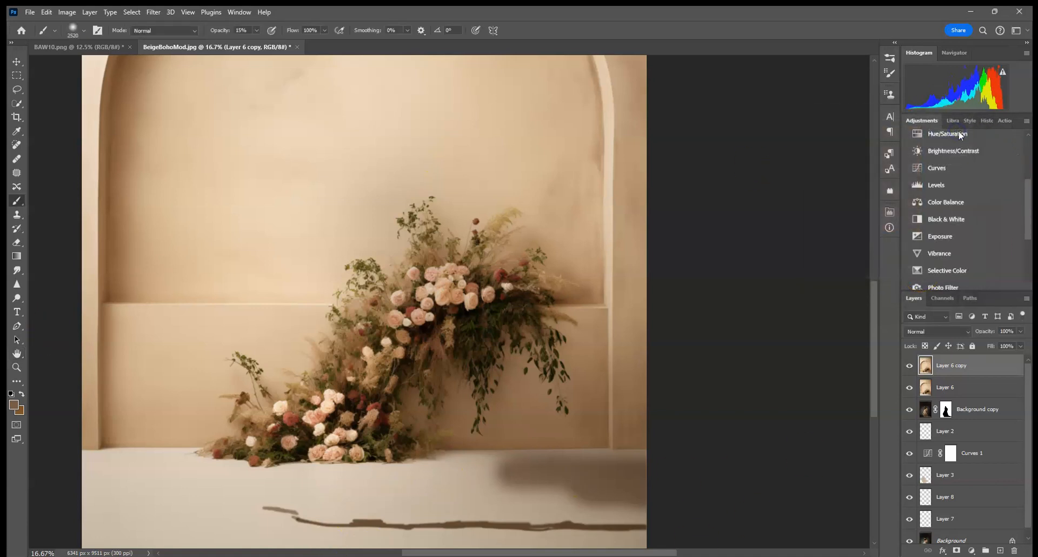
Add a layer mask to the blurred copy and paint at 100% opacity along the floor shadow line to restore its sharpness
left_click(957, 549)
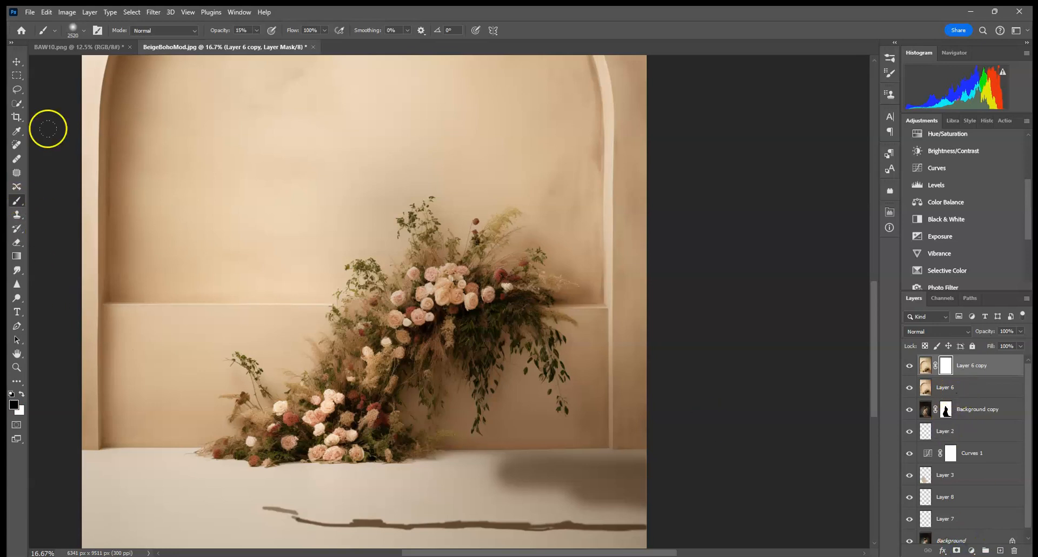
left_click(81, 31)
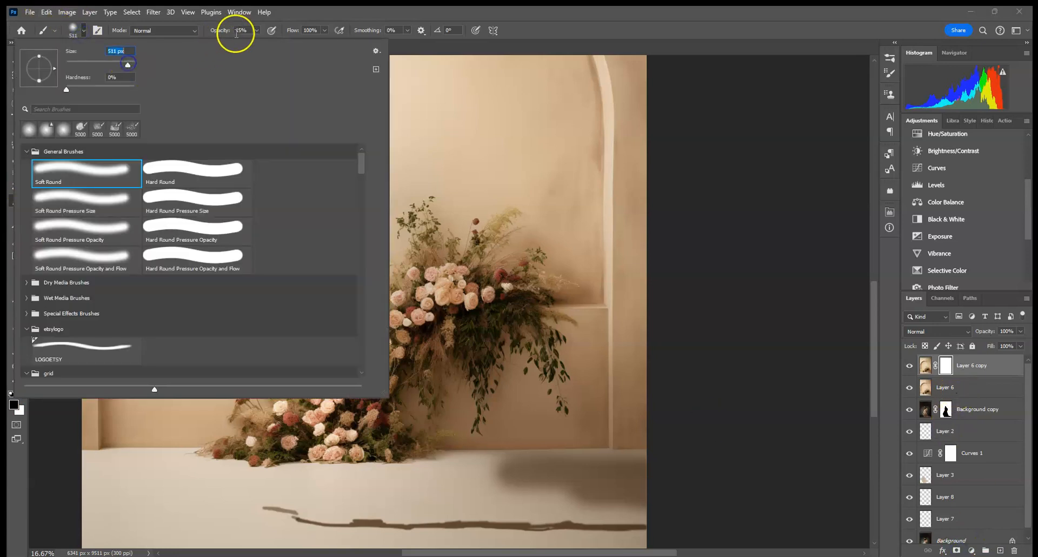
left_click(257, 30)
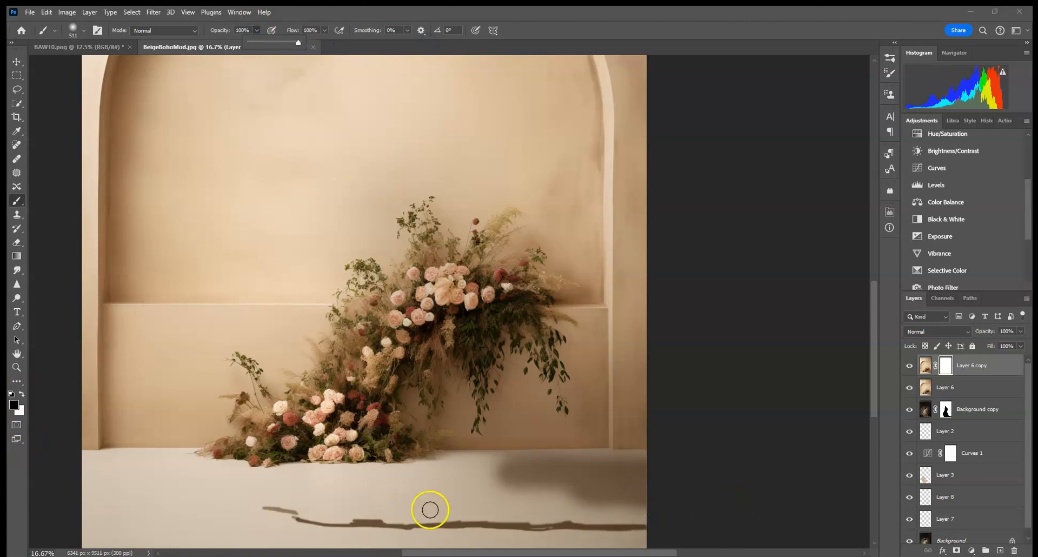
left_click(68, 505)
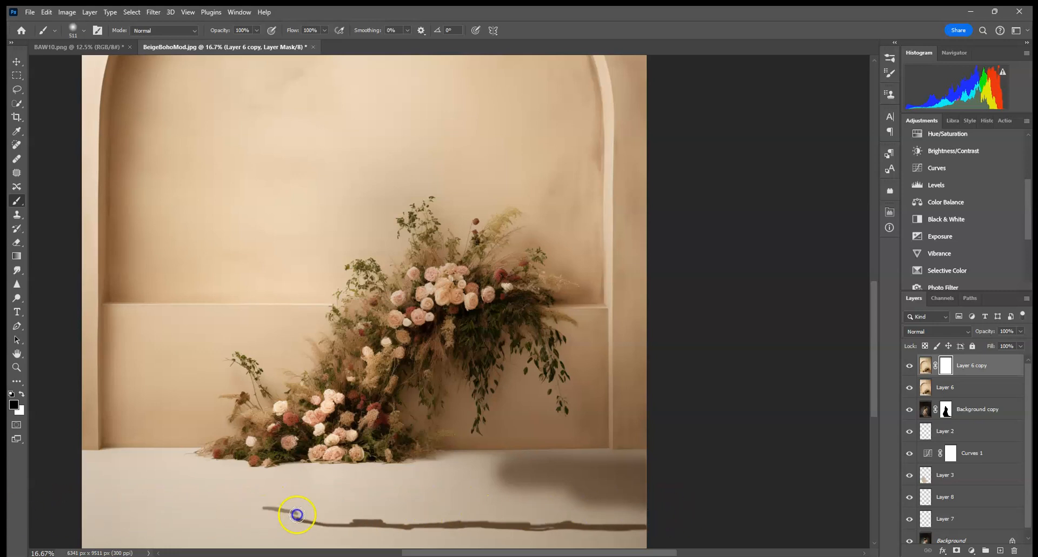
left_click_drag(535, 523, 346, 520)
mouse_move(223, 516)
left_mouse_down()
mouse_move(672, 517)
mouse_move(26, 520)
left_mouse_up()
Merge the blurred copy with the original backdrop layer, clip it back onto Background copy and fit the image on screen
right_click(967, 385)
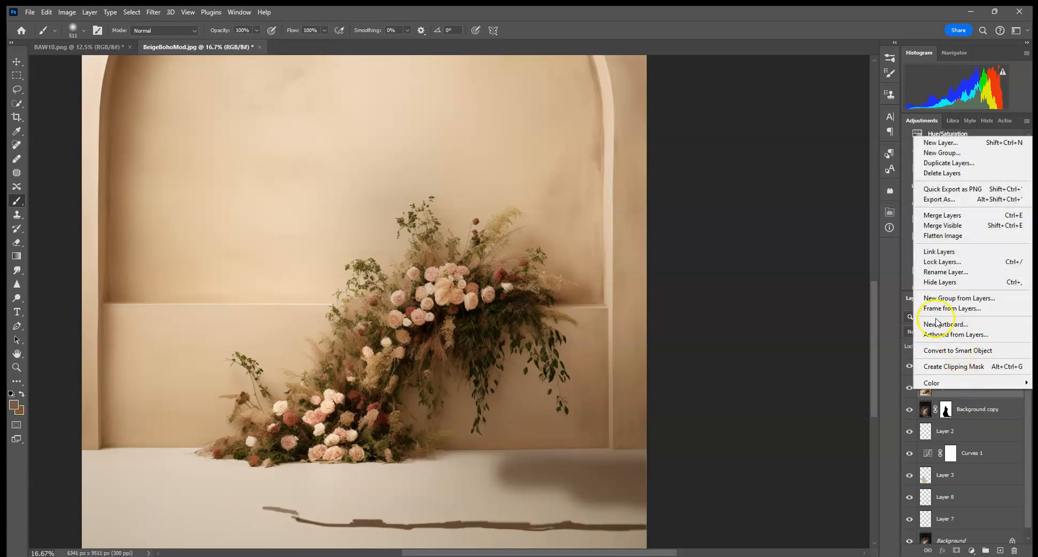
left_click(947, 215)
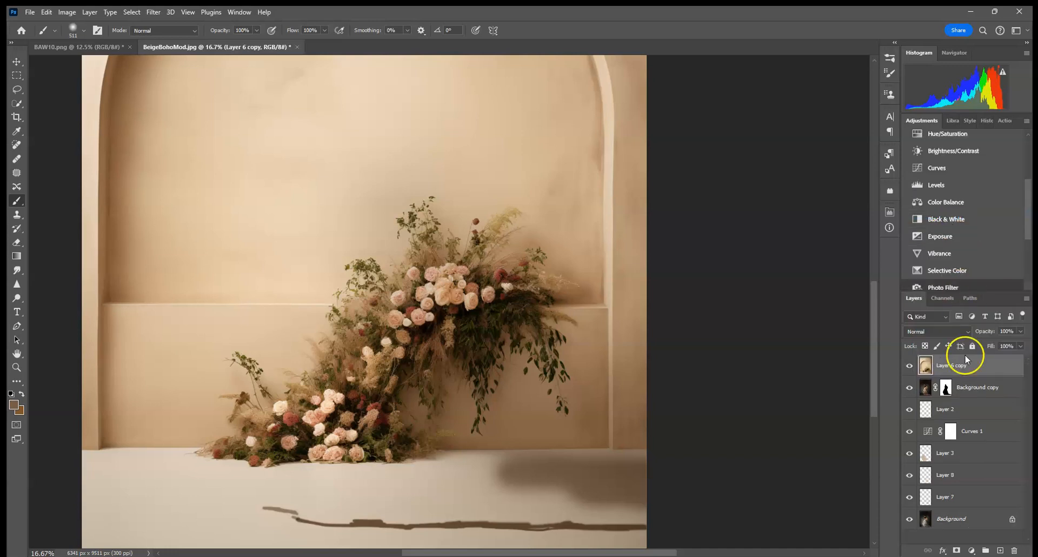
left_click(961, 378, "alt")
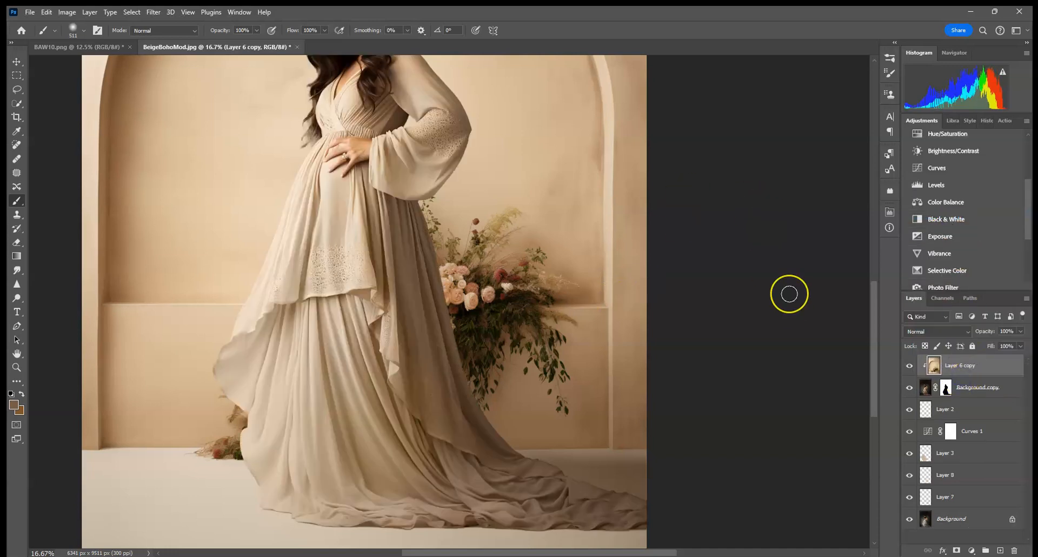
key("ctrl+0")
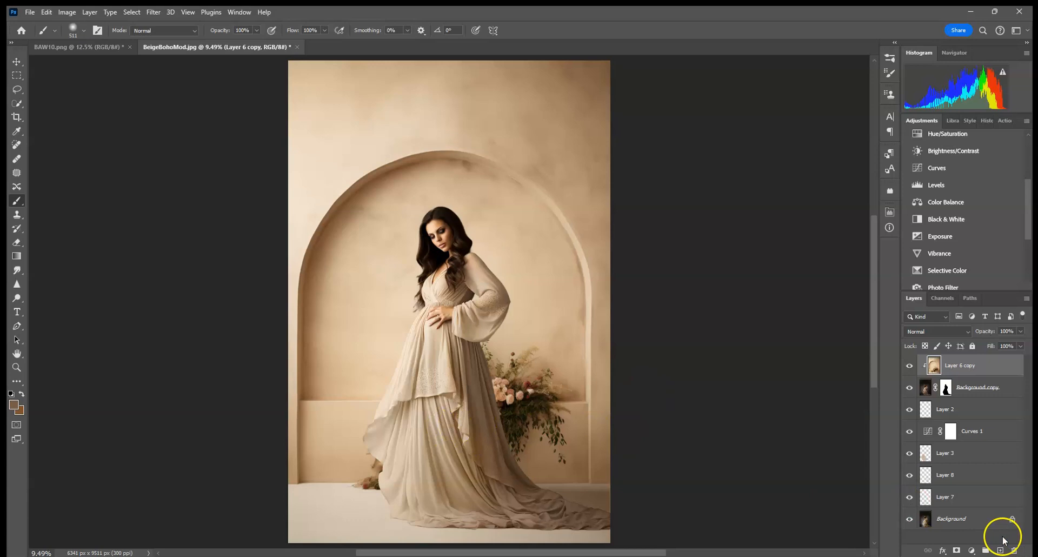
On Layer 7, paint soft light dabs with a 2520 px brush at 18% opacity on the floor around the dress hem
left_click(977, 525)
left_click(977, 507)
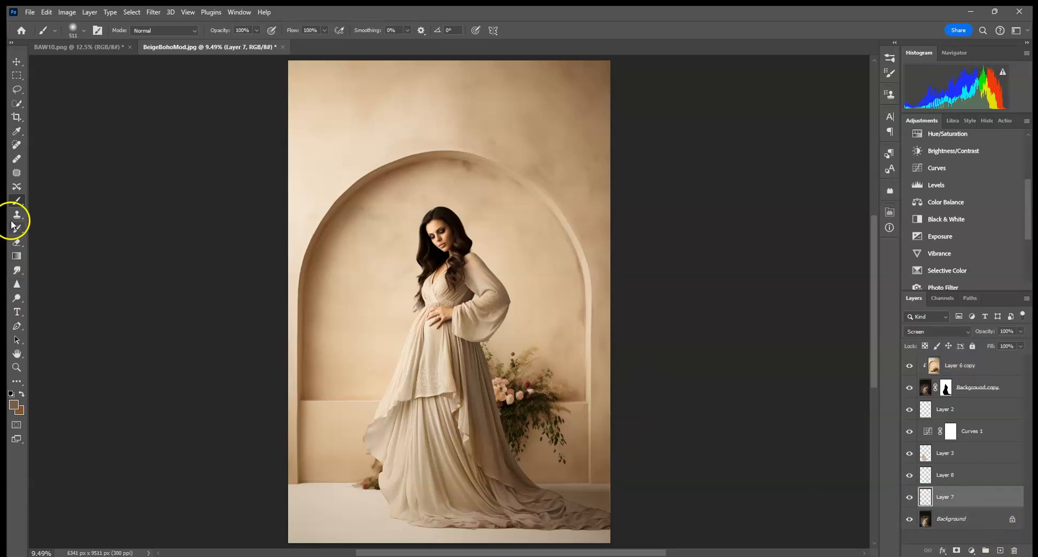
left_click(478, 497, "alt")
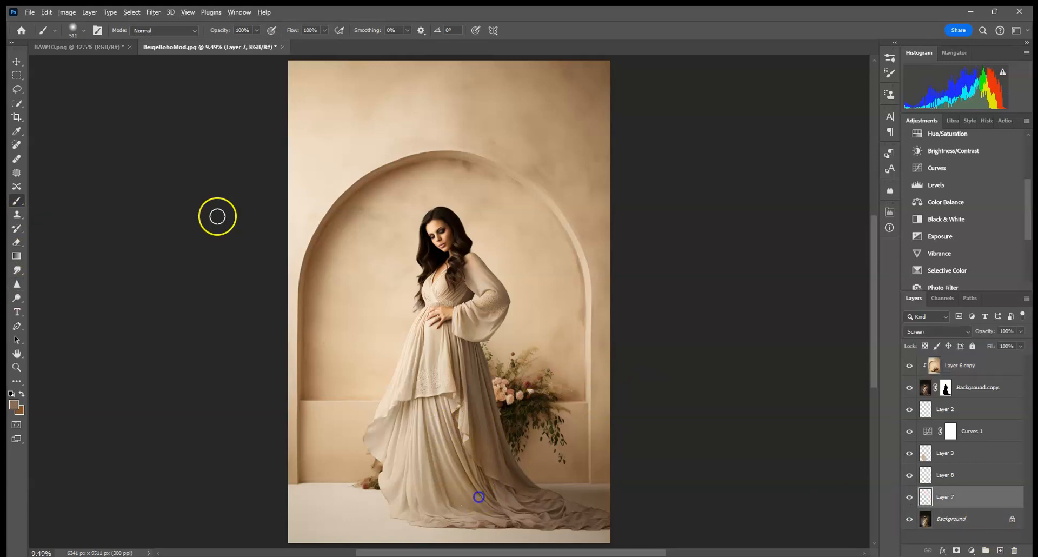
left_click(84, 31)
left_click(130, 63)
left_click(255, 30)
left_click(512, 496)
left_click(491, 460)
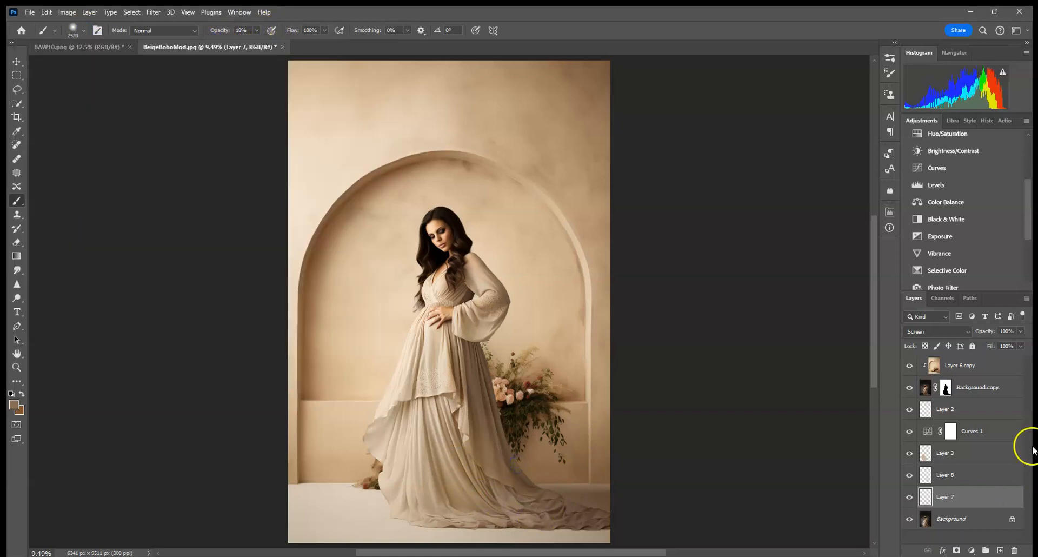
Flatten the image into a single background layer
scroll(1007, 432, "down", 3)
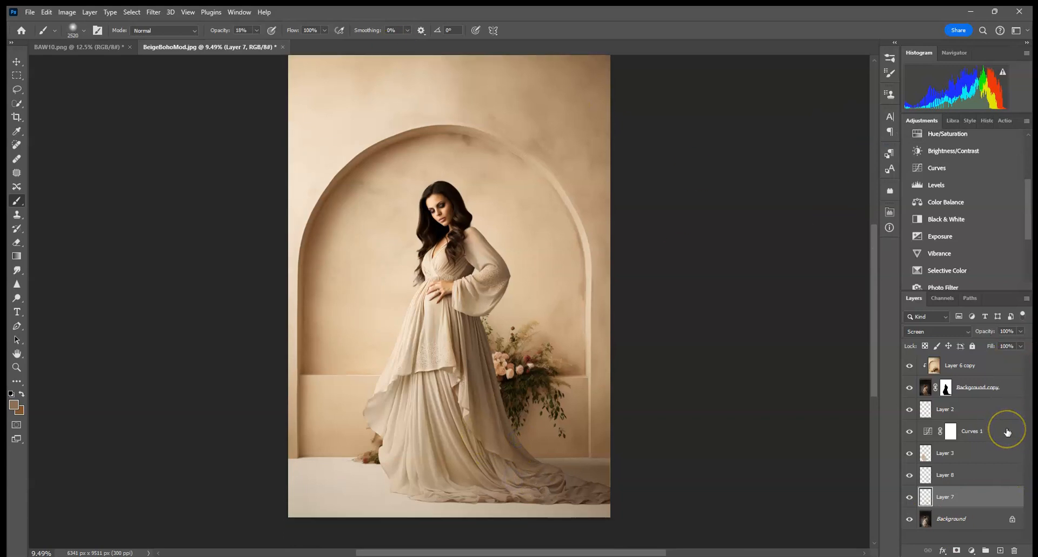
scroll(1007, 432, "up", 2)
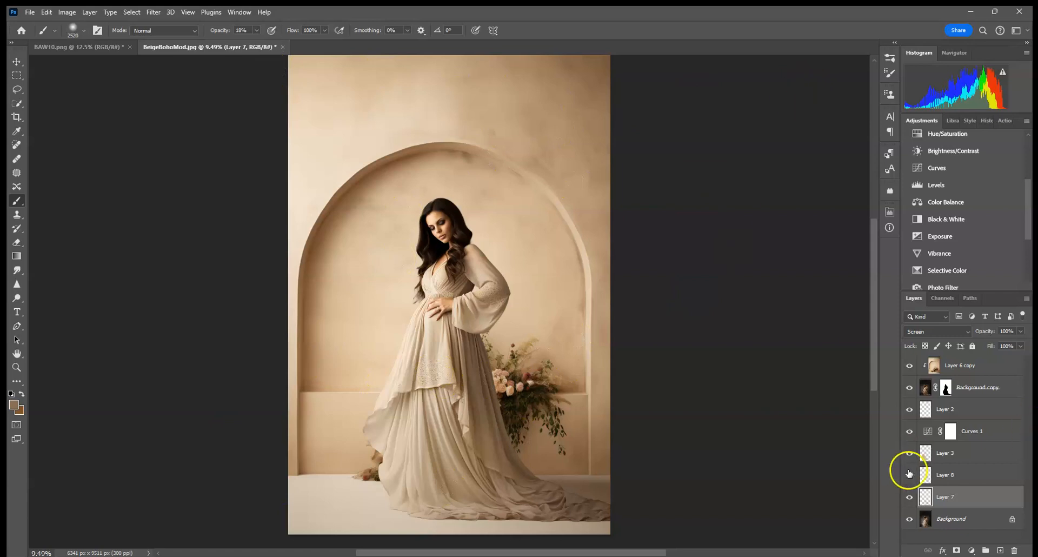
scroll(1010, 427, "up", 3)
scroll(1000, 421, "up", 1)
scroll(993, 417, "down", 3)
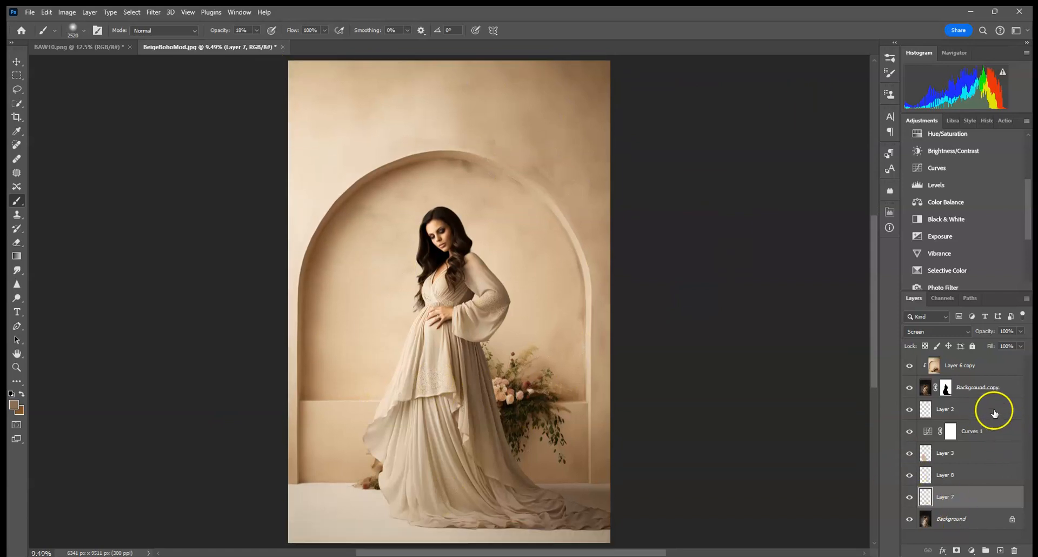
right_click(966, 530)
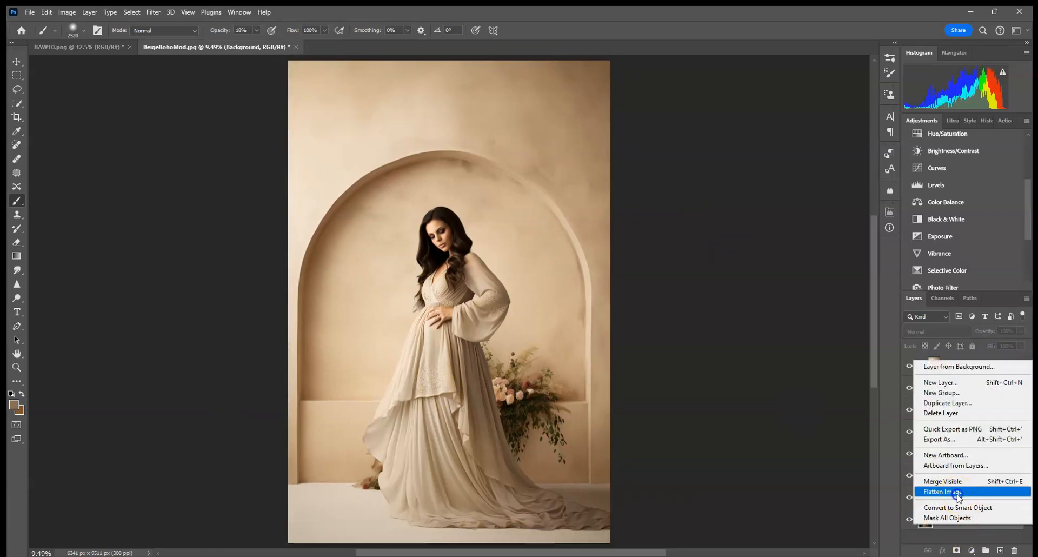
left_click(957, 493)
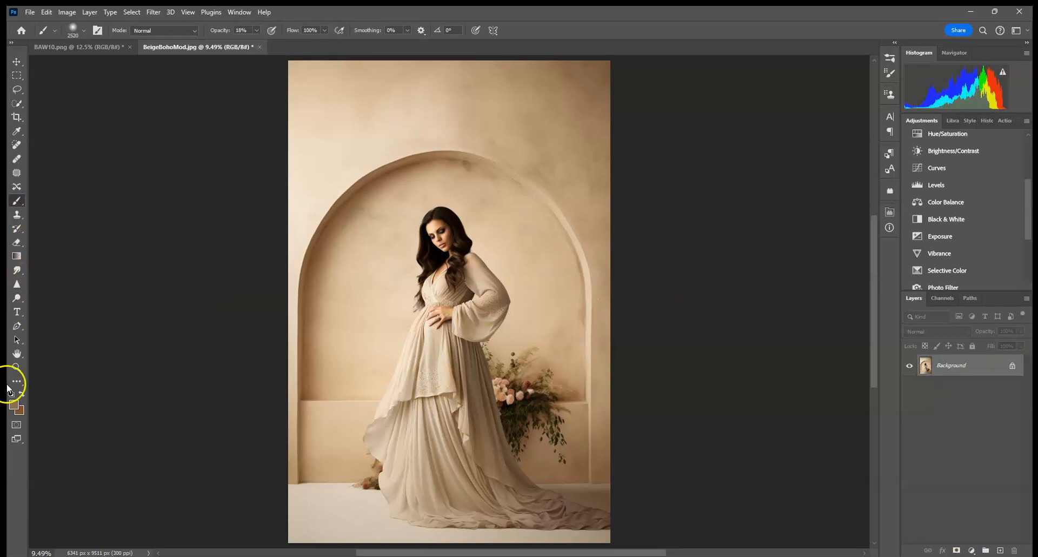
Pick the Blur Tool at 100% strength with a 190 px brush and soften the outer edge of the woman's sleeve
left_click(17, 274)
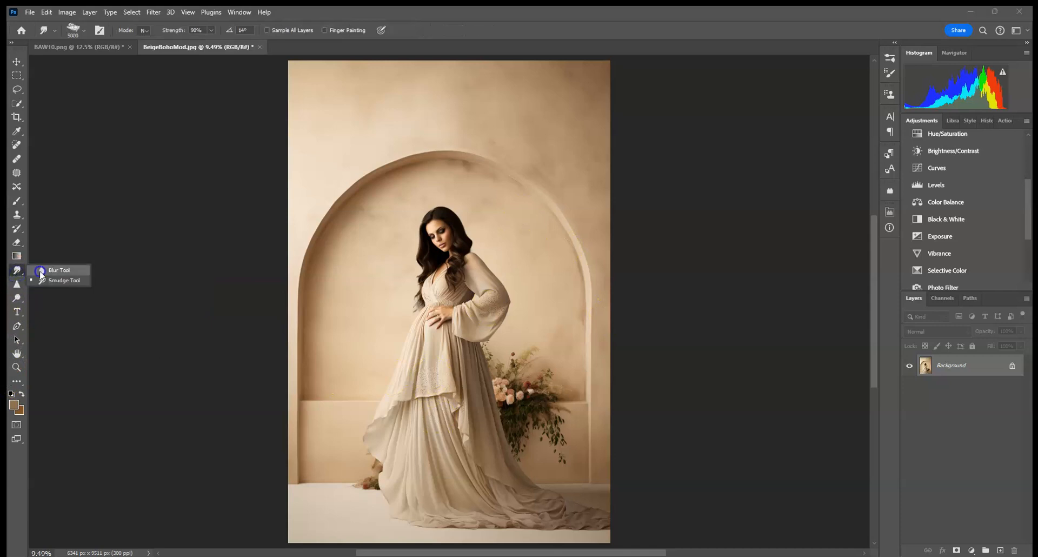
left_click(40, 271)
scroll(316, 166, "up", 7)
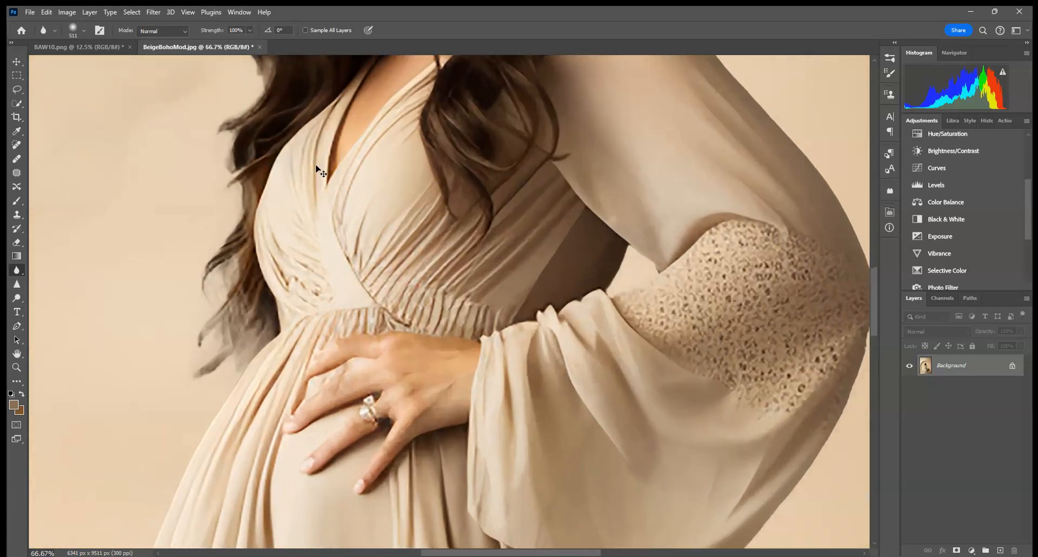
left_click_drag(727, 242, 372, 178)
left_click_drag(312, 387, 449, 361)
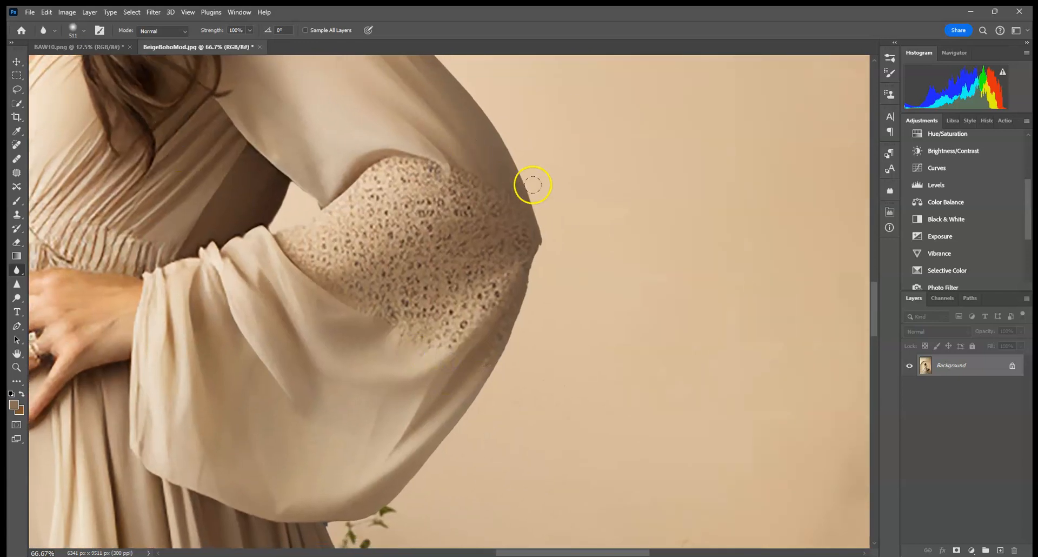
left_click_drag(537, 317, 506, 366)
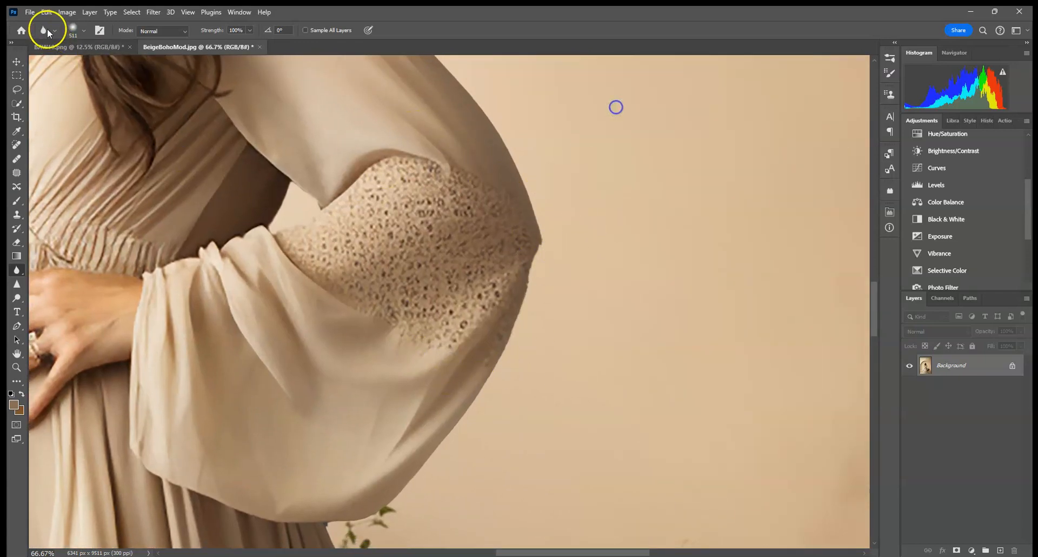
left_click(76, 31)
left_click(114, 64)
left_click(518, 362)
left_click_drag(469, 425, 401, 521)
left_click_drag(413, 454, 452, 384)
left_click(415, 396)
Blur the outline of the upper sleeve, shoulder and hair against the backdrop
scroll(478, 427, "up", 5)
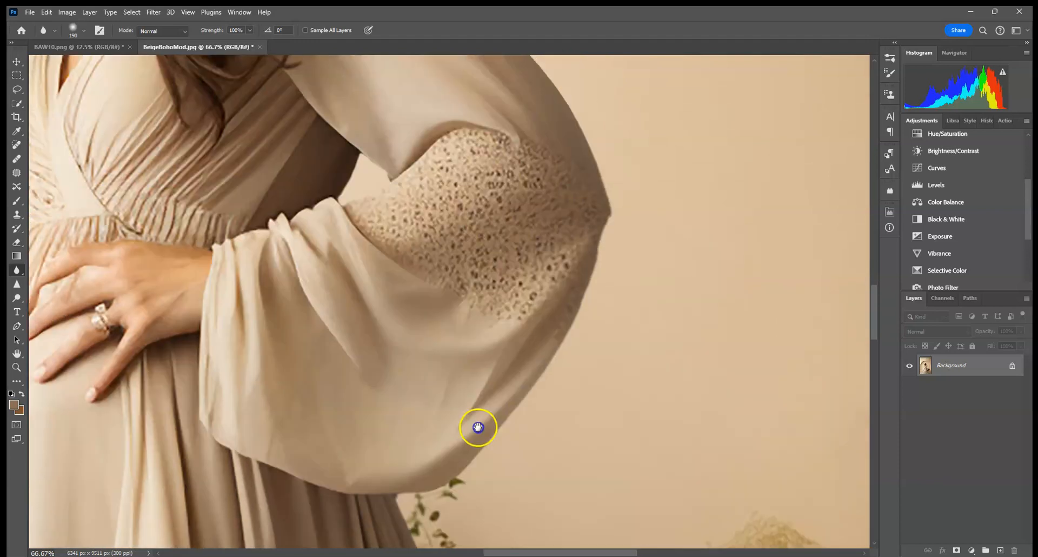
scroll(392, 281, "up", 5)
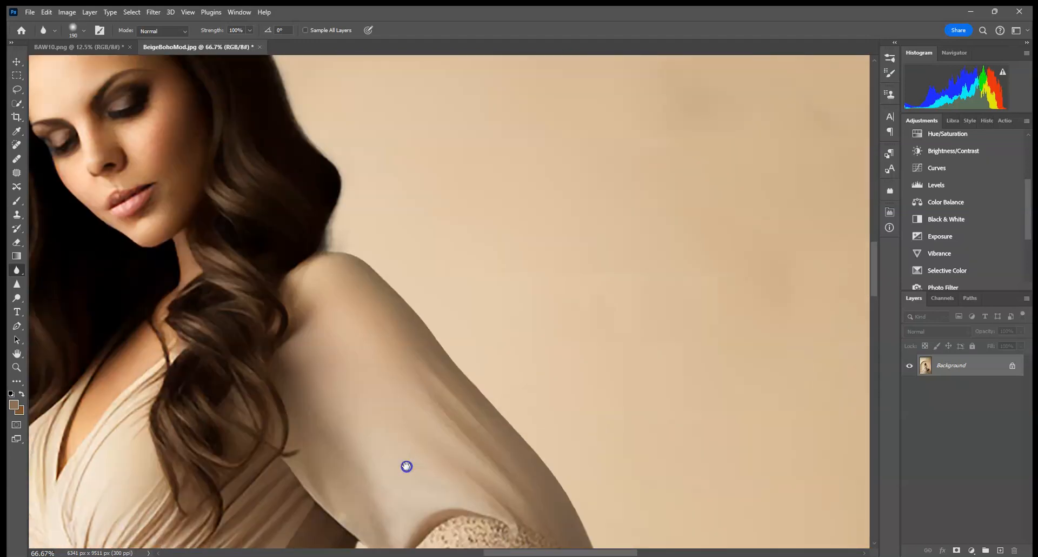
mouse_move(498, 408)
left_mouse_down()
mouse_move(532, 463)
mouse_move(578, 492)
left_mouse_up()
left_click_drag(544, 439, 469, 279)
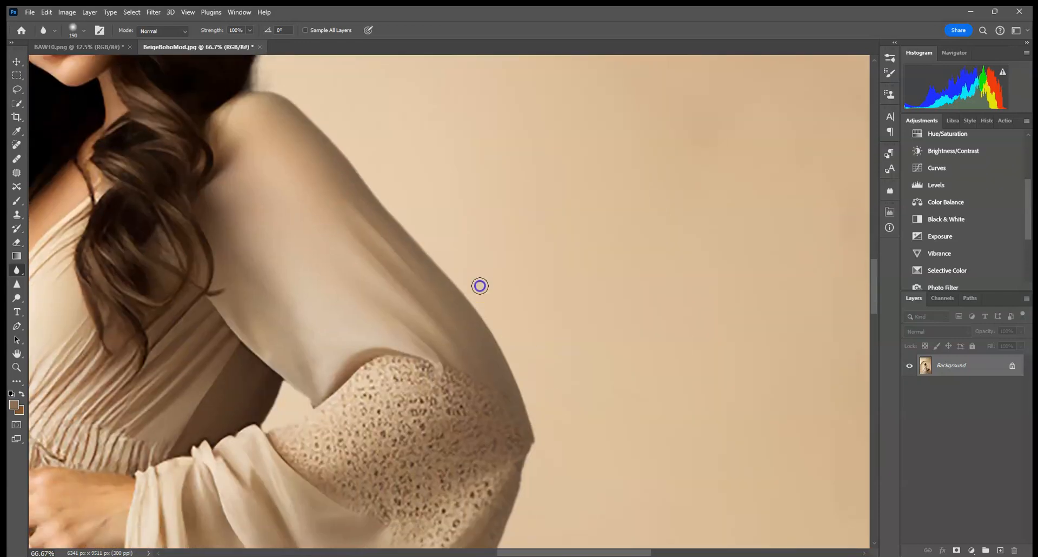
left_click_drag(371, 281, 419, 503)
left_click_drag(343, 356, 334, 370)
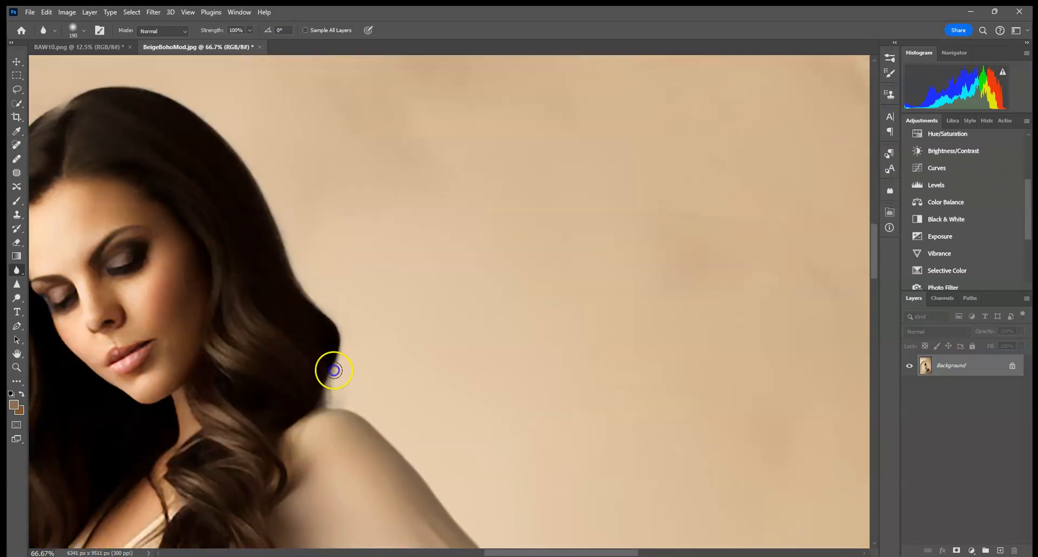
left_click_drag(225, 158, 370, 146)
left_click_drag(231, 72, 148, 115)
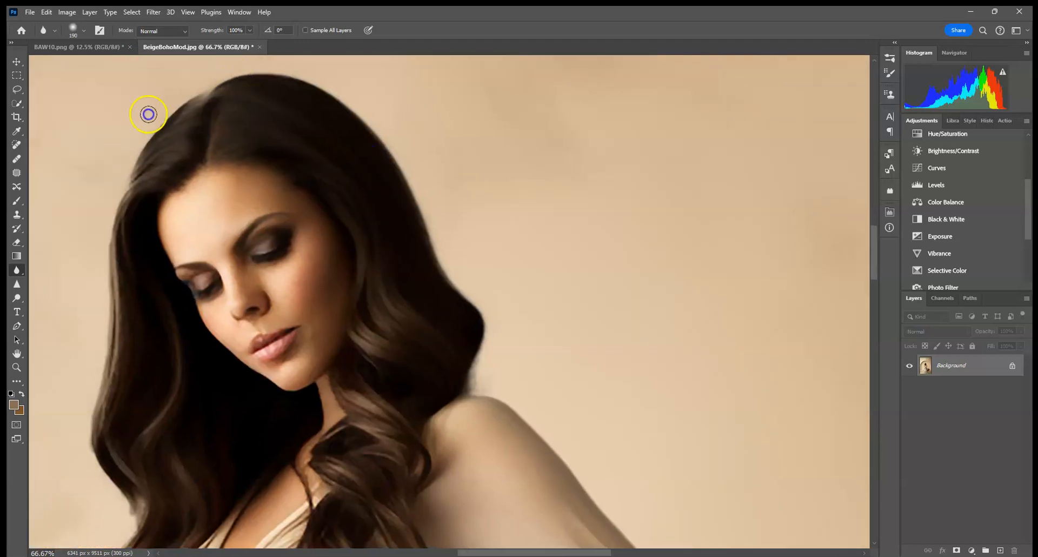
left_click_drag(104, 140, 99, 409)
left_click_drag(148, 374, 186, 125)
mouse_move(139, 125)
left_mouse_down()
mouse_move(132, 173)
mouse_move(143, 327)
left_mouse_up()
Blur the left outline of the dress skirt and its lace overlay down toward the floor
scroll(143, 326, "down", 5)
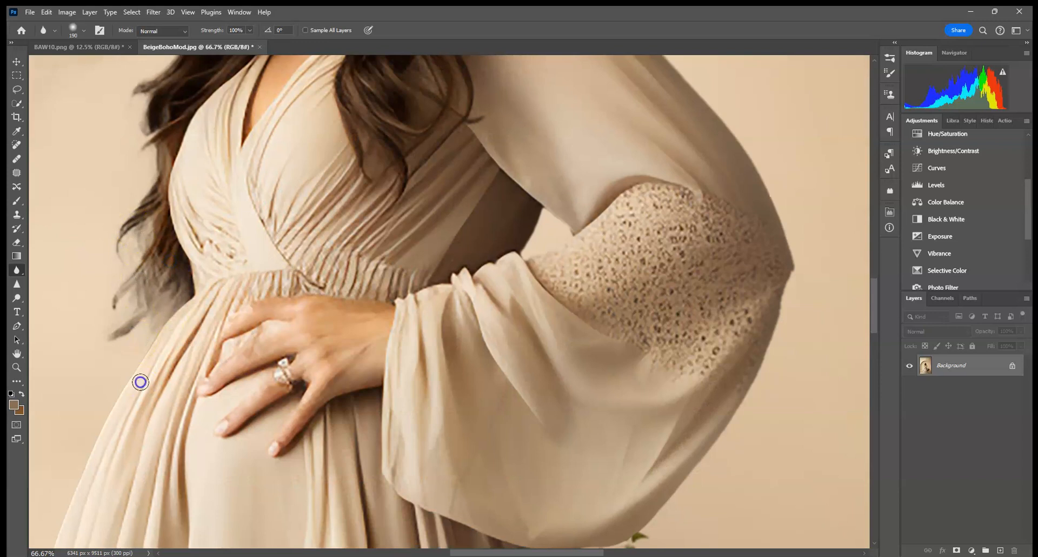
scroll(238, 355, "down", 4)
scroll(238, 354, "left", 3)
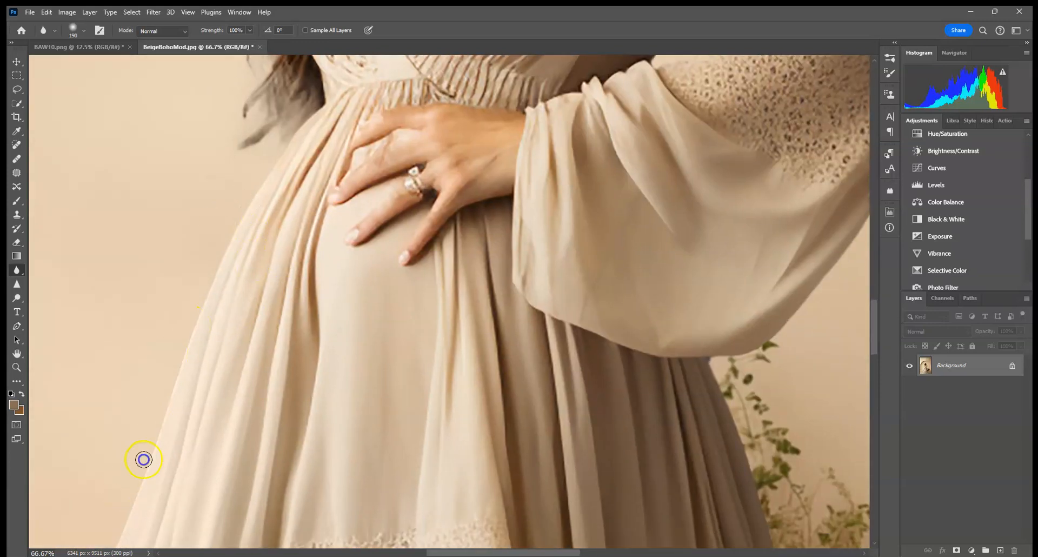
scroll(304, 244, "down", 5)
scroll(303, 243, "left", 2)
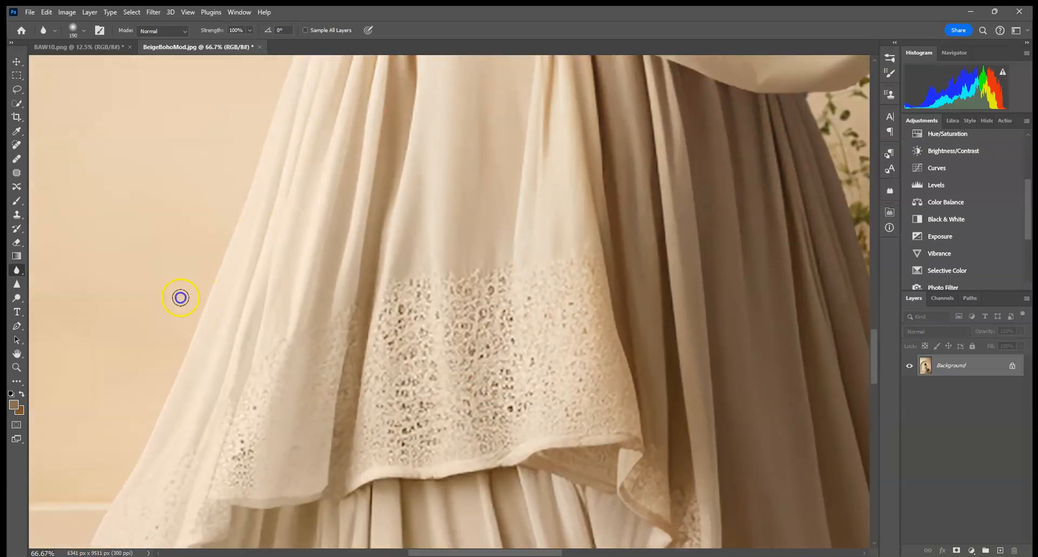
left_click_drag(178, 426, 314, 168)
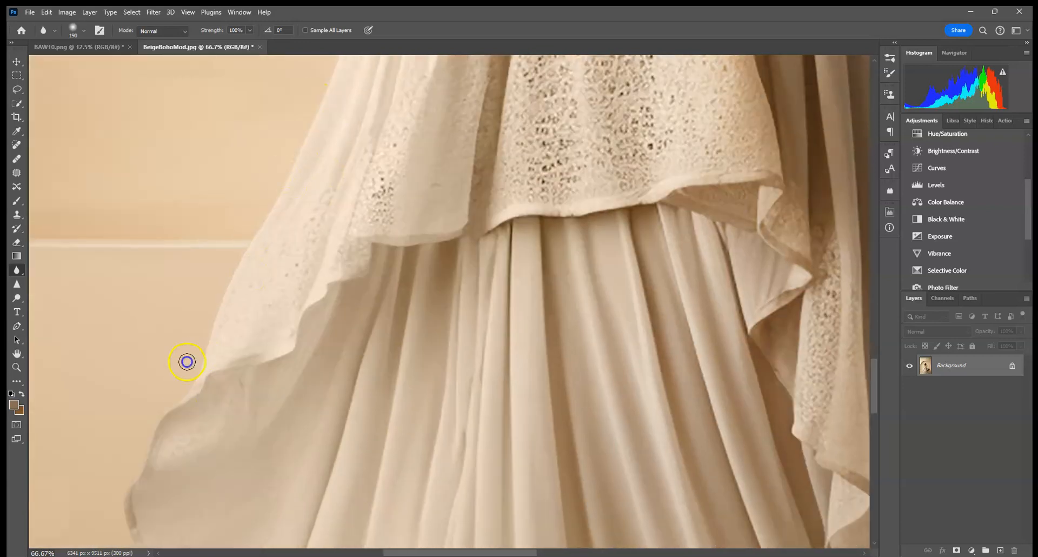
left_click_drag(183, 473, 232, 280)
mouse_move(219, 452)
left_mouse_down()
mouse_move(266, 429)
mouse_move(186, 385)
mouse_move(291, 489)
mouse_move(313, 278)
left_mouse_up()
mouse_move(334, 240)
left_mouse_down()
mouse_move(212, 297)
mouse_move(269, 348)
left_mouse_up()
left_click_drag(385, 463, 355, 244)
mouse_move(276, 296)
left_mouse_down()
mouse_move(296, 355)
mouse_move(297, 459)
mouse_move(461, 521)
mouse_move(740, 491)
left_mouse_up()
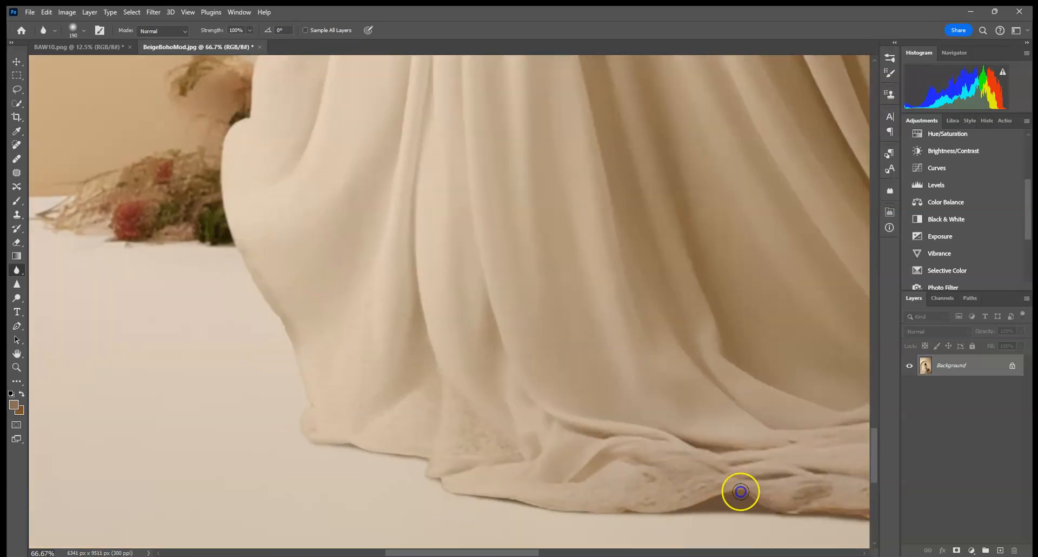
Blur the edges of the dress hem where the fabric meets the floor
left_click_drag(747, 448, 415, 456)
left_click_drag(398, 513, 483, 530)
mouse_move(615, 503)
left_mouse_down()
mouse_move(574, 472)
mouse_move(604, 468)
mouse_move(470, 441)
left_mouse_up()
mouse_move(577, 490)
left_mouse_down()
mouse_move(497, 522)
mouse_move(597, 528)
left_mouse_up()
left_click_drag(632, 436, 336, 427)
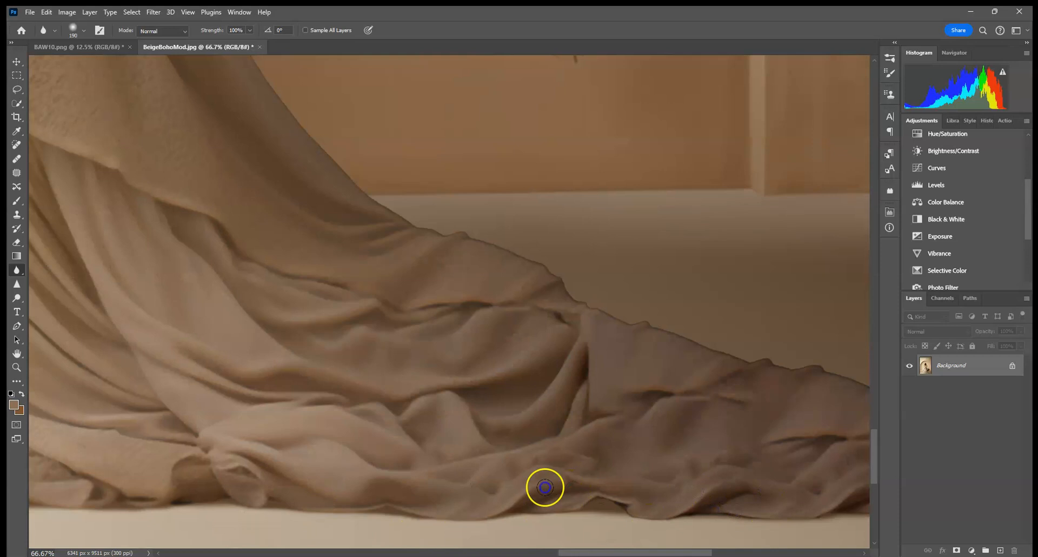
left_click_drag(757, 511, 461, 493)
Blur the edges of the trailing train and where the skirt meets the floral arrangement
mouse_move(694, 385)
left_mouse_down()
mouse_move(309, 306)
mouse_move(166, 222)
left_mouse_up()
mouse_move(590, 367)
left_mouse_down()
mouse_move(598, 371)
mouse_move(394, 332)
mouse_move(283, 294)
left_mouse_up()
left_click_drag(359, 313, 555, 386)
mouse_move(412, 330)
left_mouse_down()
mouse_move(521, 403)
mouse_move(542, 377)
mouse_move(349, 303)
left_mouse_up()
left_click(352, 302)
mouse_move(186, 175)
left_mouse_down()
mouse_move(331, 358)
mouse_move(362, 373)
mouse_move(303, 326)
mouse_move(352, 369)
left_mouse_up()
left_click_drag(255, 166, 342, 452)
mouse_move(224, 142)
left_mouse_down()
mouse_move(304, 360)
mouse_move(283, 313)
left_mouse_up()
left_click_drag(272, 242, 347, 480)
left_click_drag(249, 97, 341, 417)
mouse_move(297, 214)
left_mouse_down()
mouse_move(368, 462)
mouse_move(244, 136)
mouse_move(323, 338)
left_mouse_up()
left_click_drag(546, 401, 536, 142)
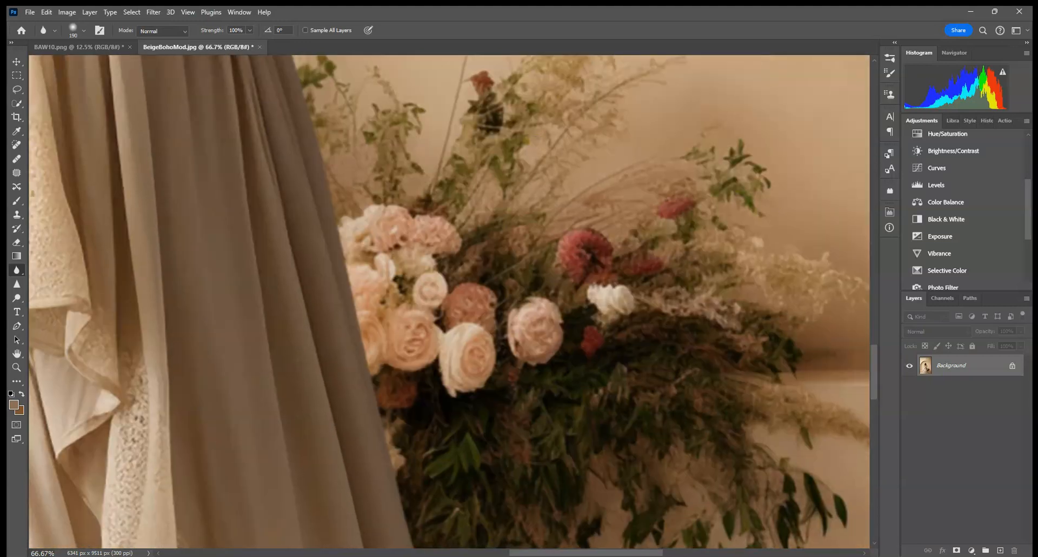
Fit the image on screen and add a few more blur strokes along the train, skirt and upper backdrop
key("ctrl+0")
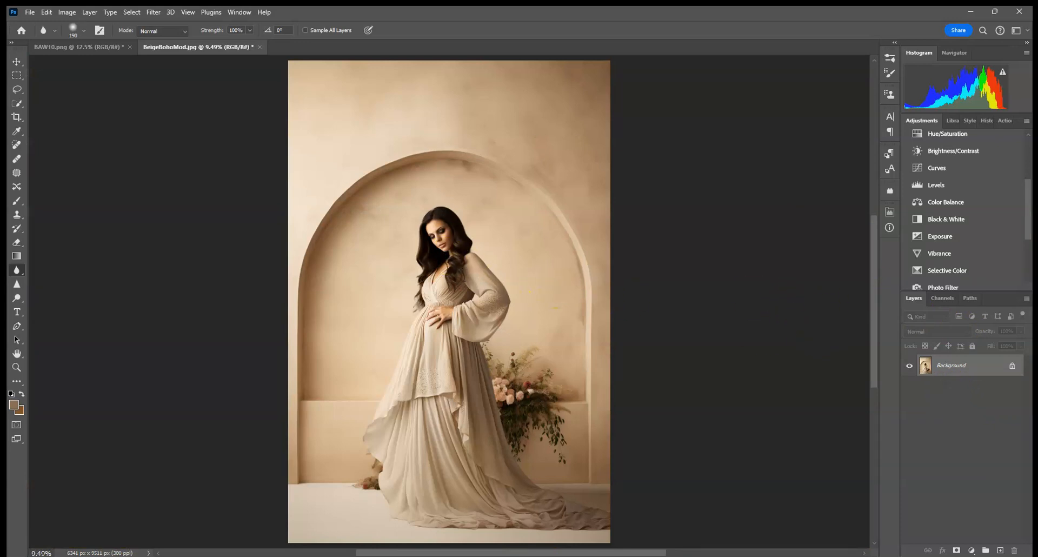
mouse_move(582, 527)
left_mouse_down()
mouse_move(625, 525)
mouse_move(519, 532)
mouse_move(541, 551)
mouse_move(550, 526)
mouse_move(543, 465)
mouse_move(576, 490)
mouse_move(560, 499)
mouse_move(487, 422)
mouse_move(494, 470)
mouse_move(484, 436)
mouse_move(551, 529)
mouse_move(492, 446)
mouse_move(473, 334)
mouse_move(477, 356)
mouse_move(444, 369)
mouse_move(536, 489)
left_mouse_up()
mouse_move(474, 380)
left_mouse_down()
mouse_move(454, 375)
mouse_move(496, 427)
mouse_move(557, 464)
mouse_move(469, 372)
mouse_move(530, 274)
left_mouse_up()
mouse_move(380, 74)
left_mouse_down()
mouse_move(387, 232)
mouse_move(501, 154)
left_mouse_up()
Compare the result with the original backdrop file and the History's starting snapshot, returning to the latest Blur Tool state
left_click(54, 44)
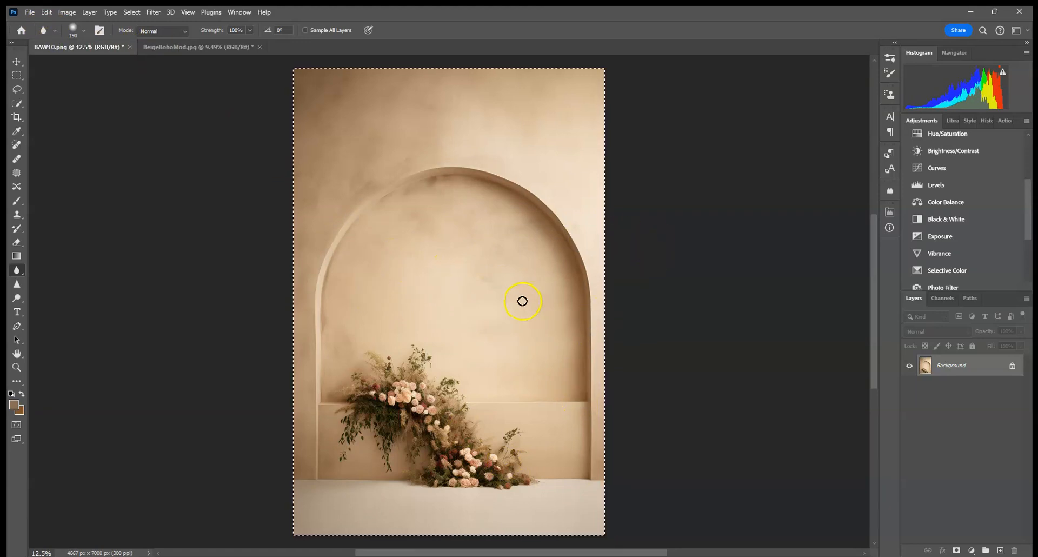
left_click(211, 48)
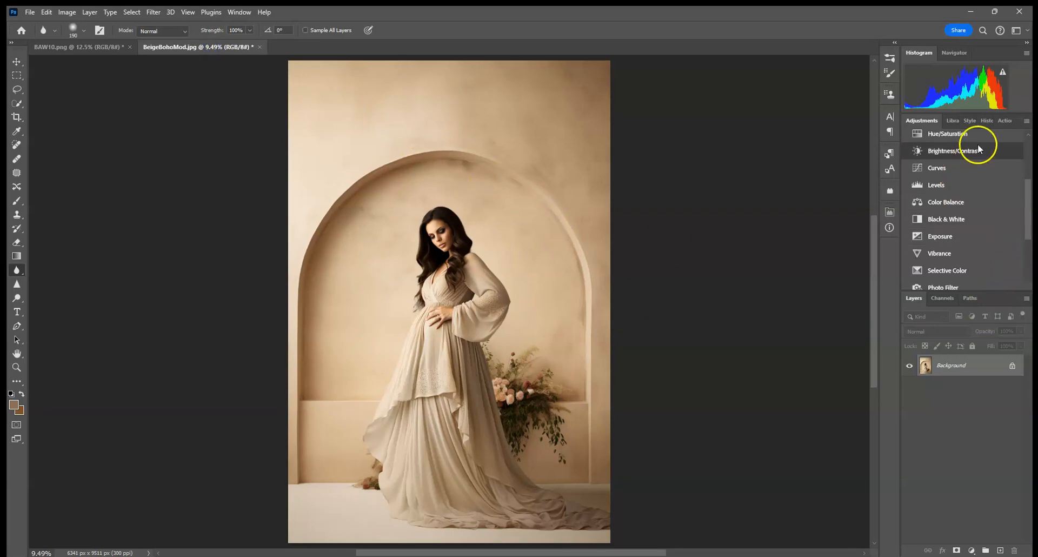
left_click(986, 120)
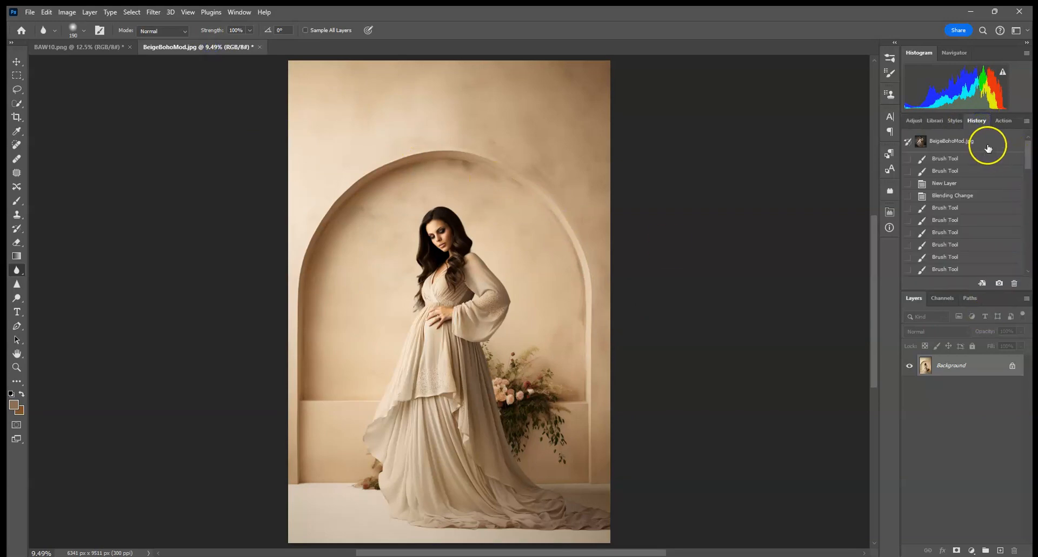
left_click(988, 147)
left_click_drag(1026, 156, 1031, 253)
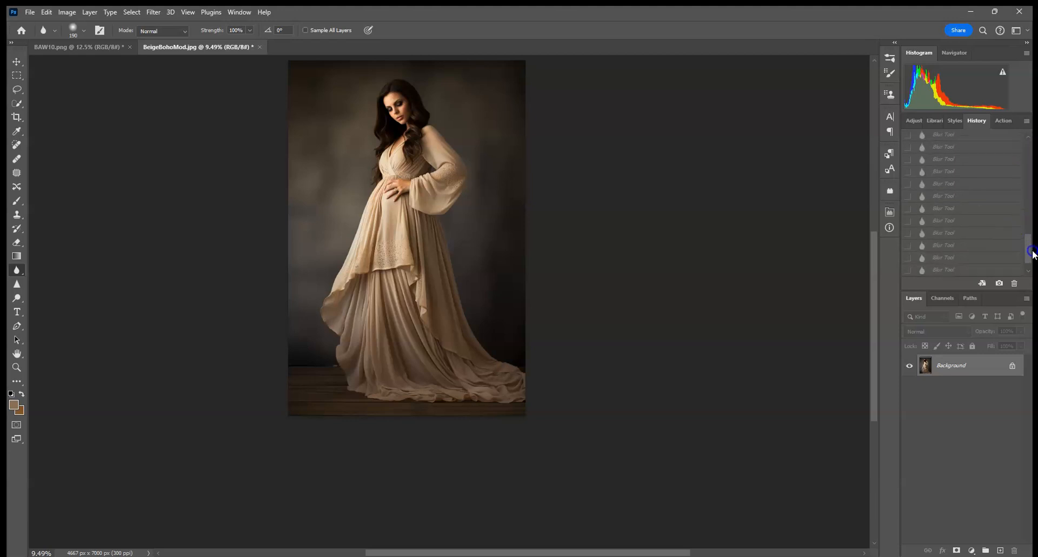
left_click(971, 269)
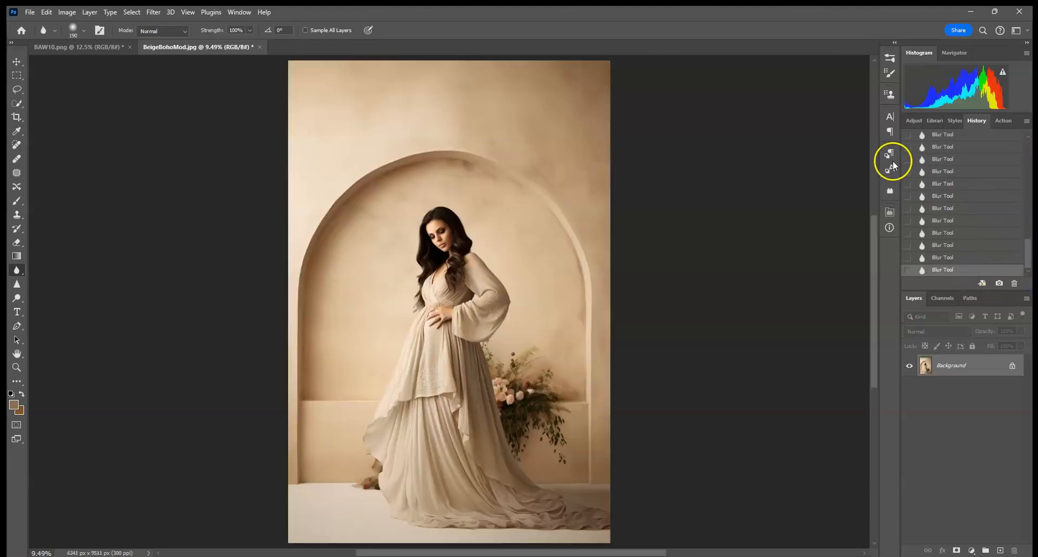